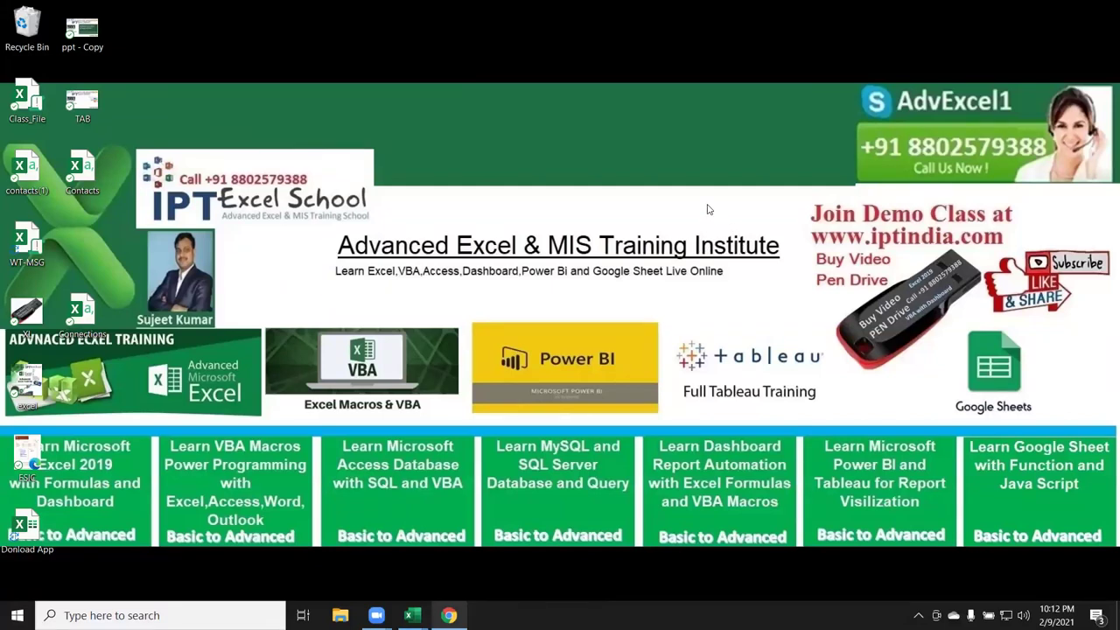
- Bring the Book3 workbook to the front and clear the column D selection
mouse_move(411, 614)
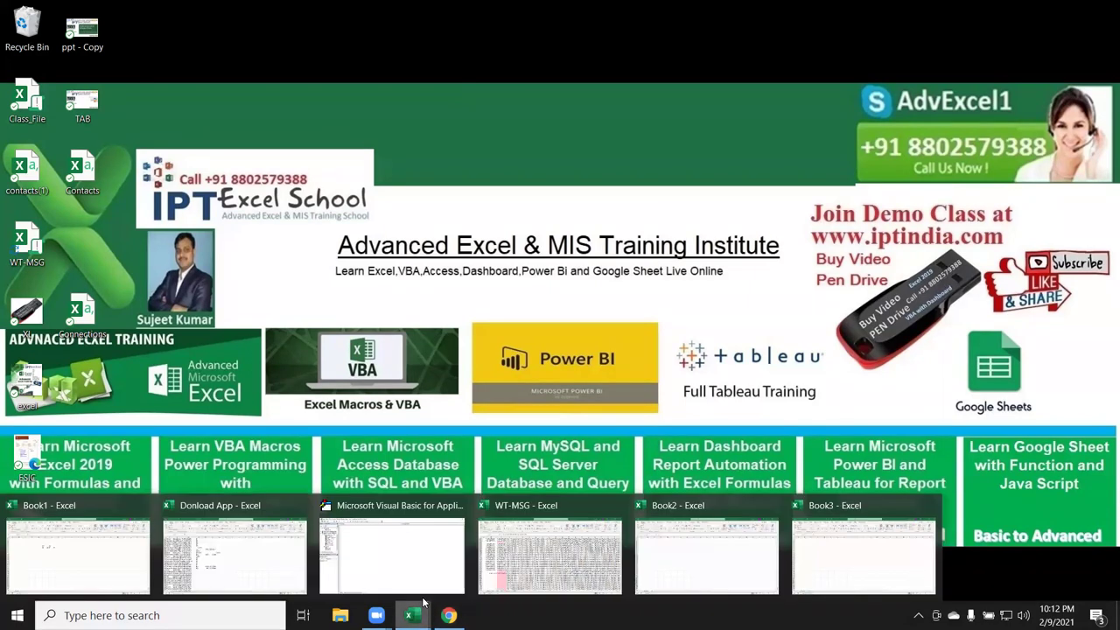
left_click(864, 551)
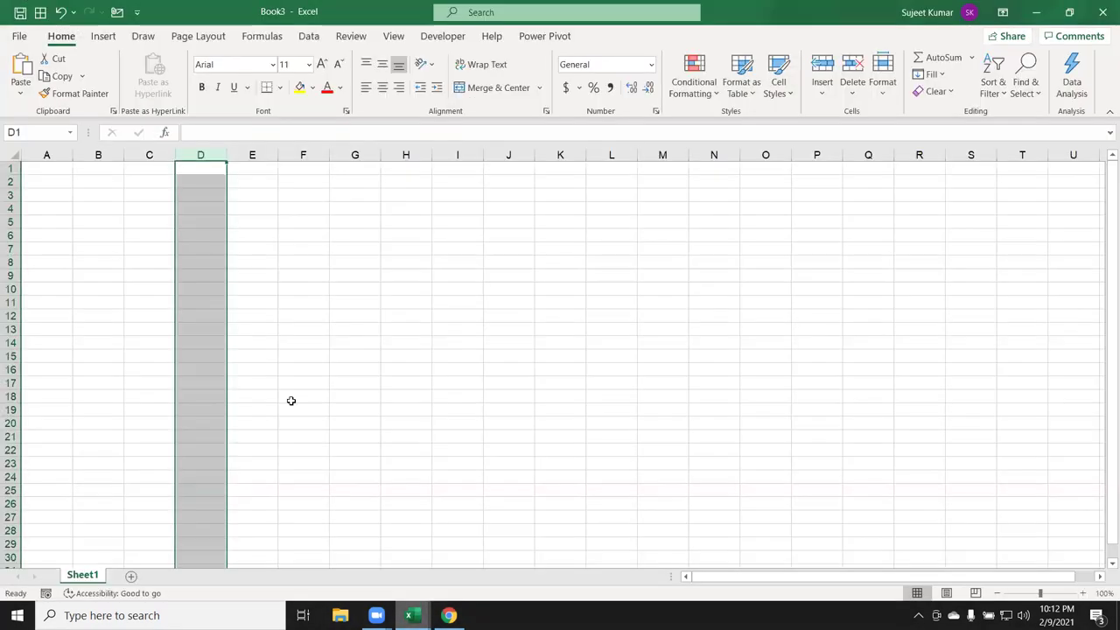
left_click(149, 198)
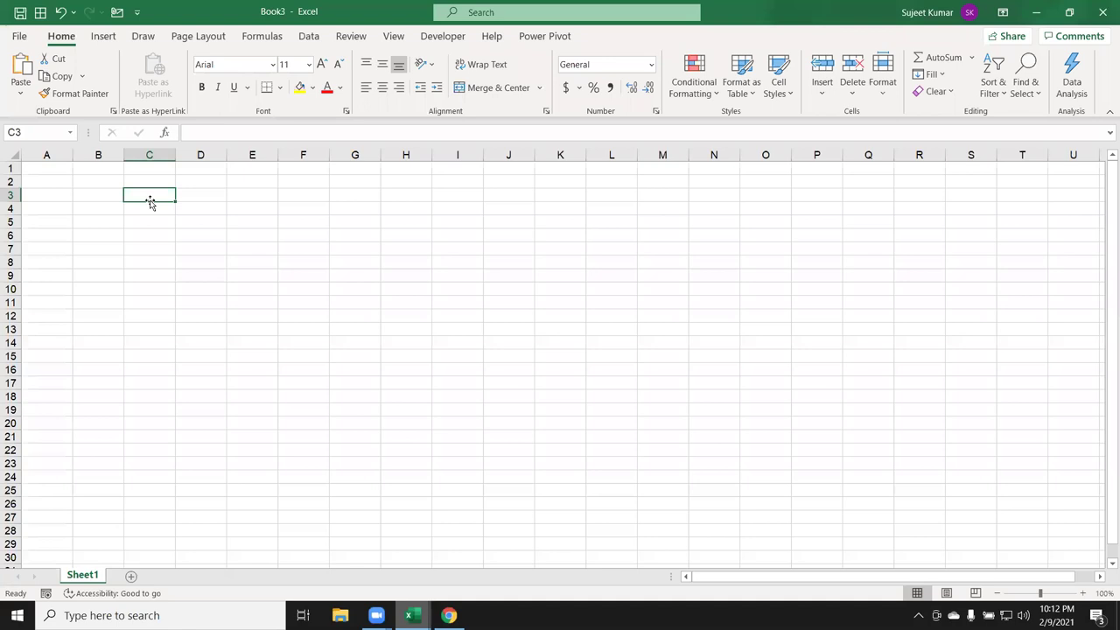
scroll(205, 260, "up", 6, "ctrl")
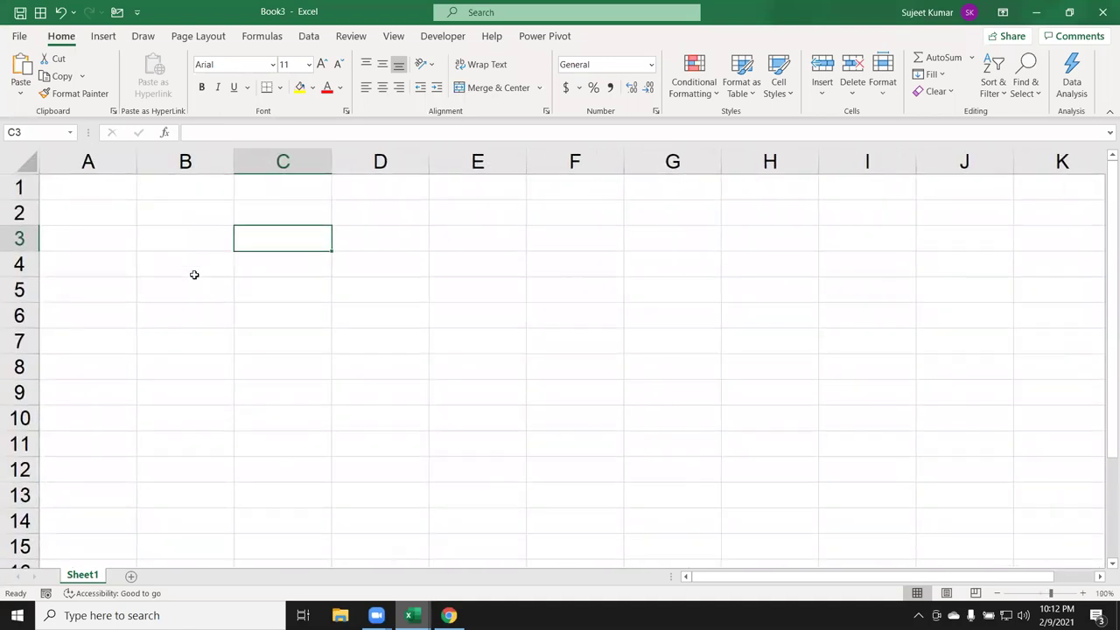
- Type A in B3 and enter =REPT(B3,5) in C3 to show AAAAA
left_click(196, 244)
type("A")
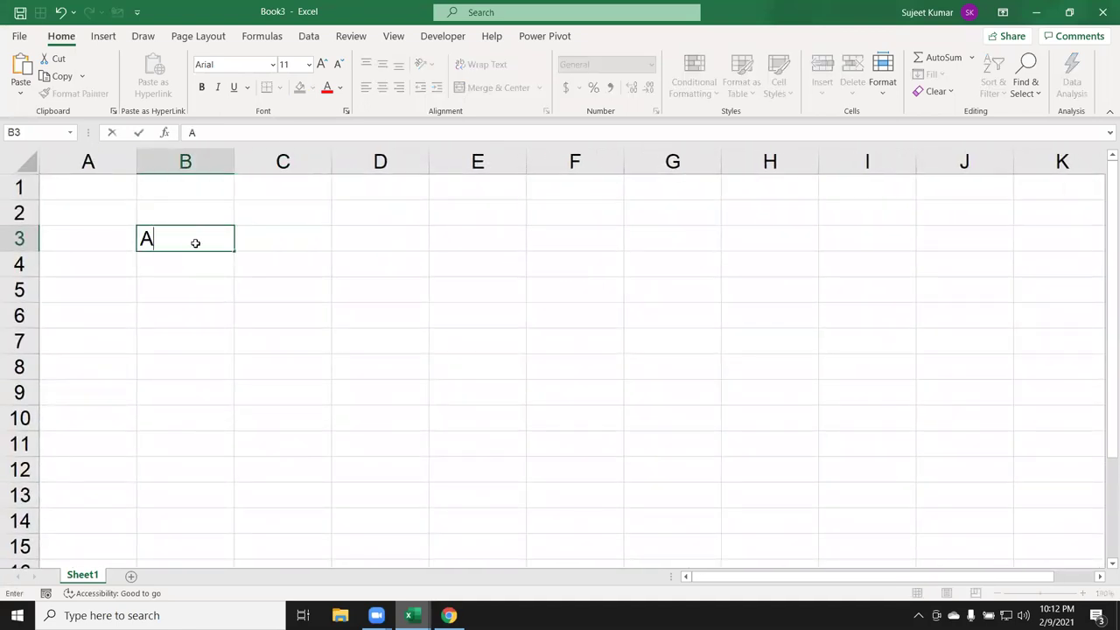
key("Tab")
type("=re")
key("Down")
key("Down")
key("Tab")
left_click(195, 243)
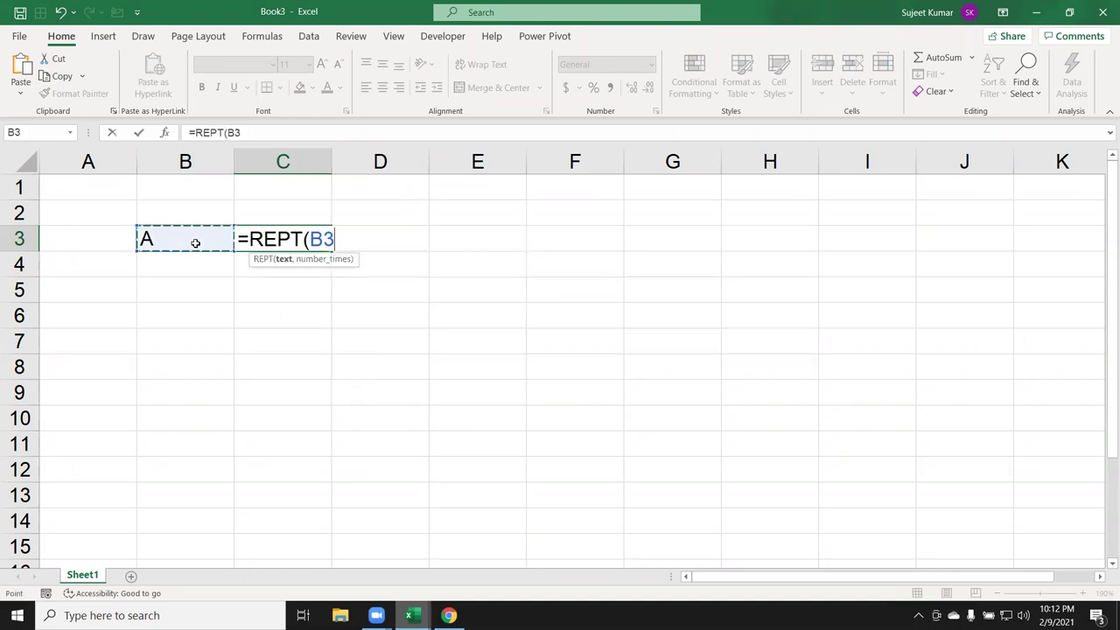
key("BackSpace")
key("BackSpace")
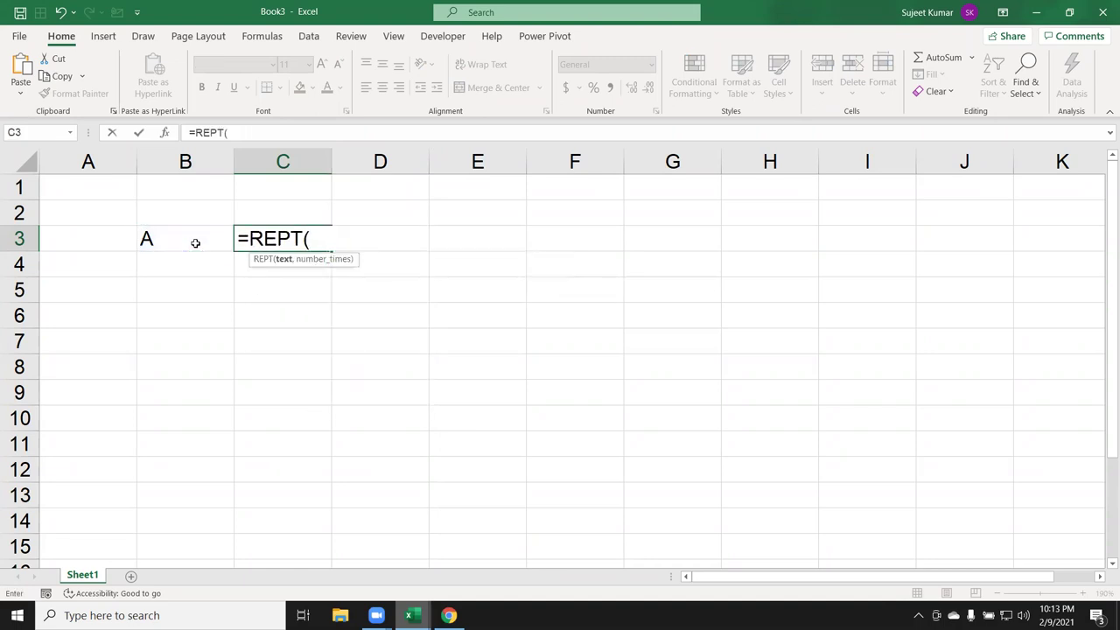
left_click(196, 243)
type(",")
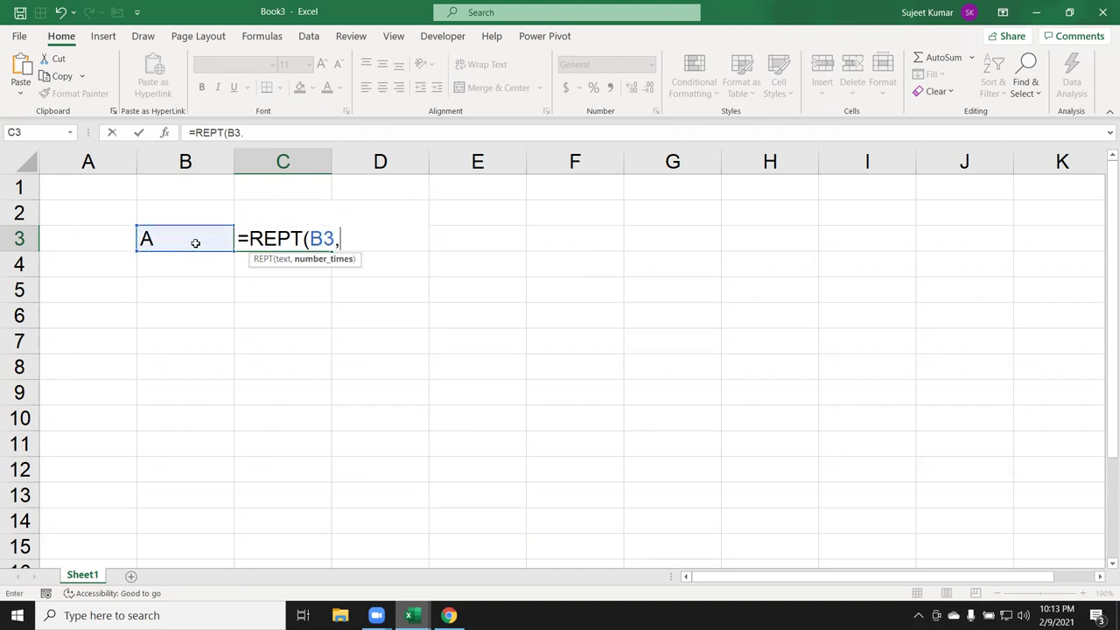
type("5")
key("Return")
- Review C3's formula, then delete the contents of C3 and B3 and return to A1
left_click(196, 243)
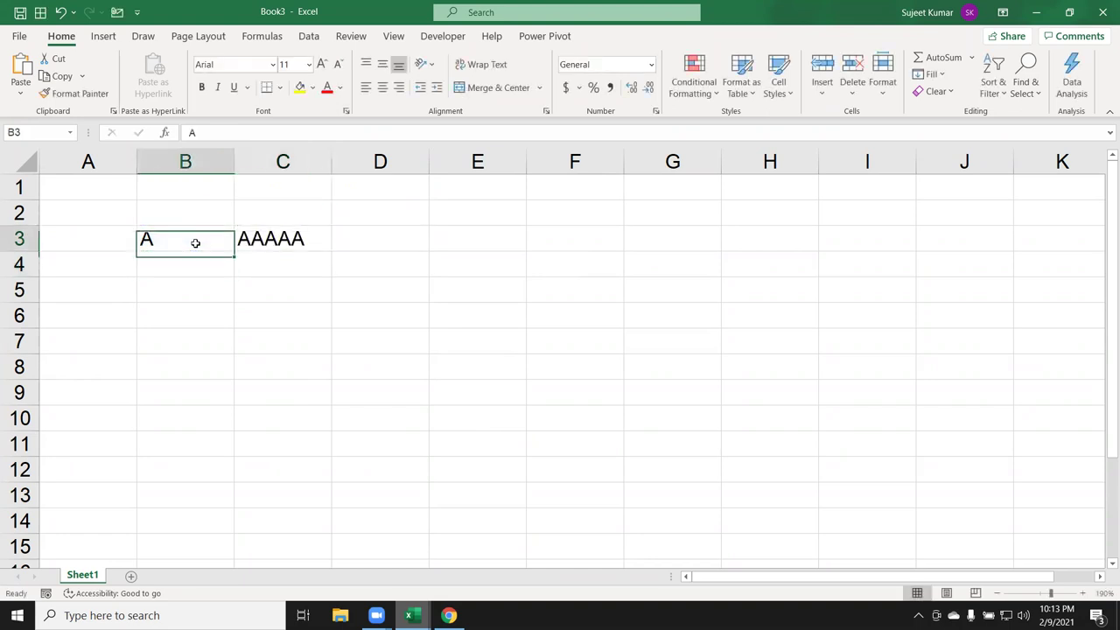
key("Right")
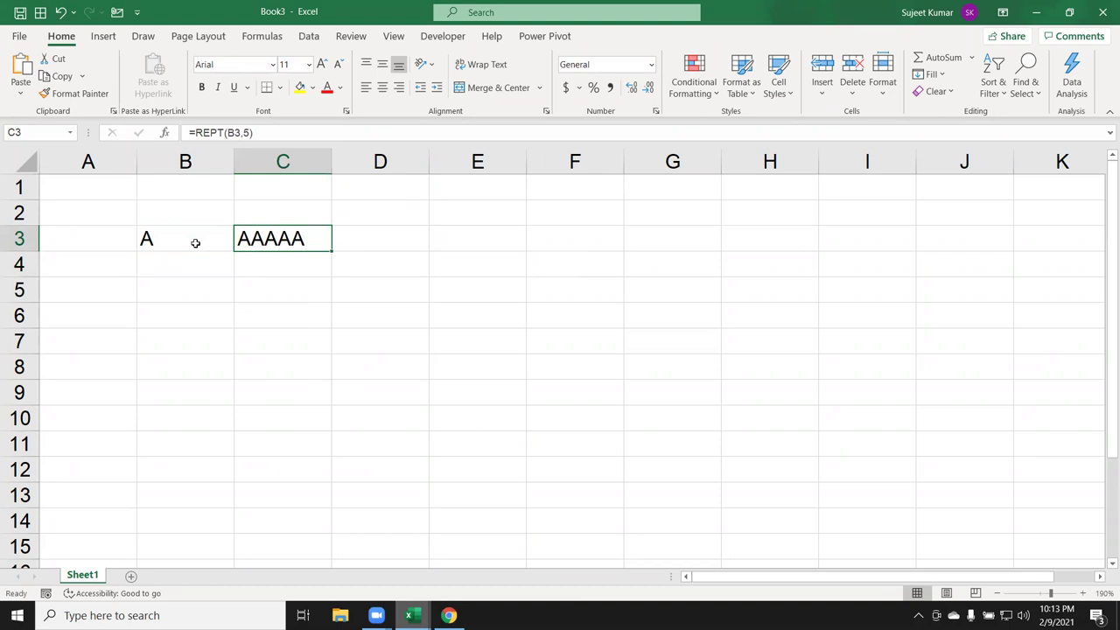
key("F2")
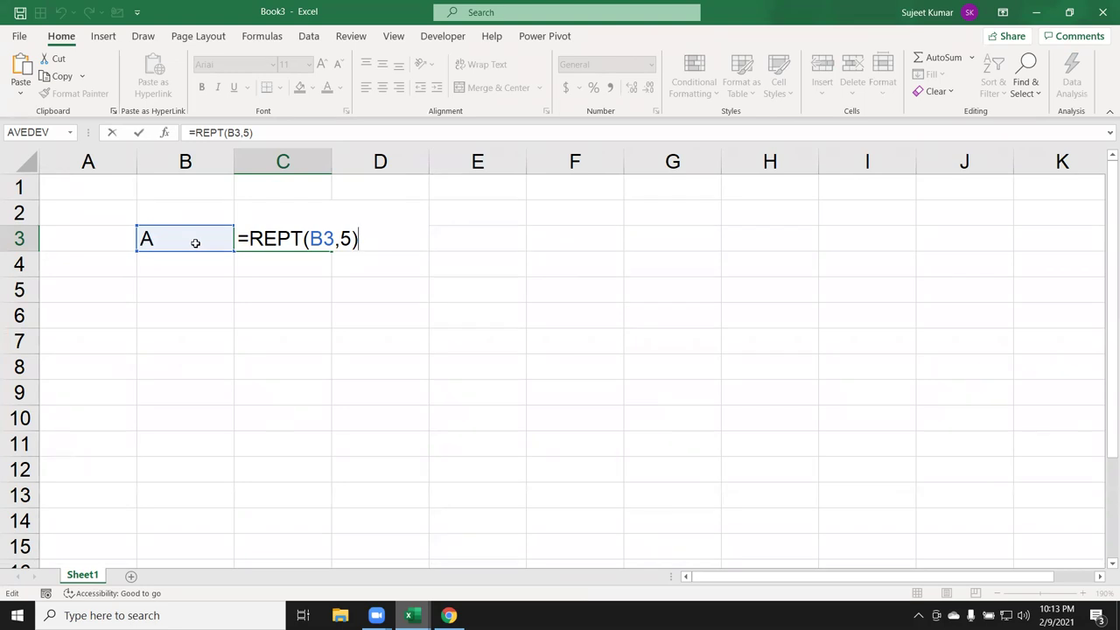
key("ctrl+Return")
key("Delete")
key("Left")
key("Delete")
key("Up")
key("ctrl+Home")
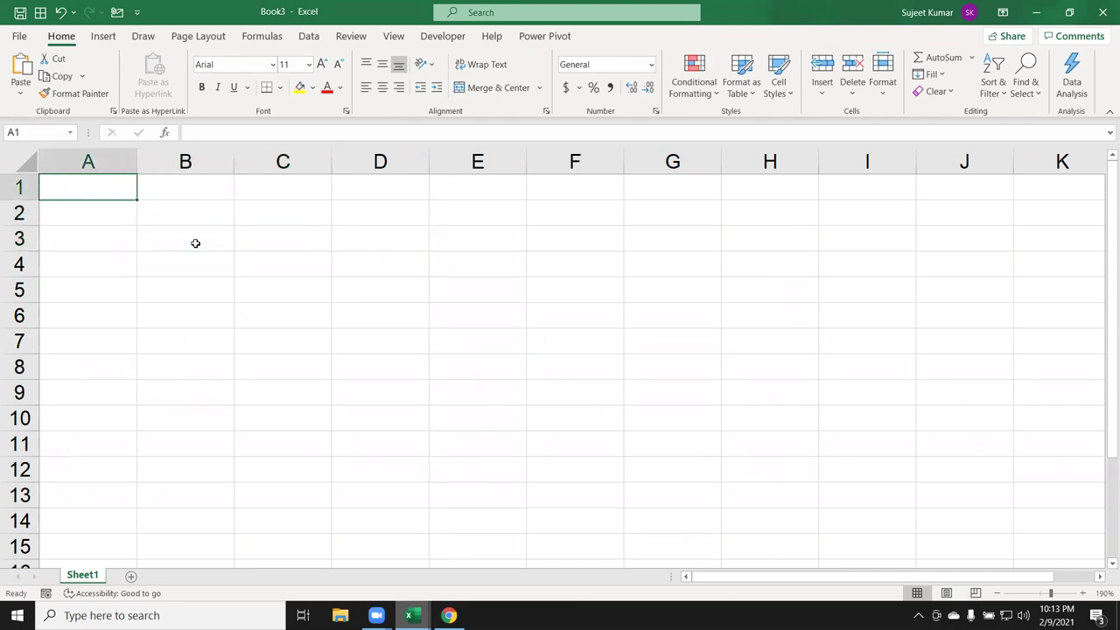
- Enter the Sales heading in A1 and 85, 36, 63, 32, 36, 52, 36 in A2:A8
type("Sales")
key("Return")
type("8")
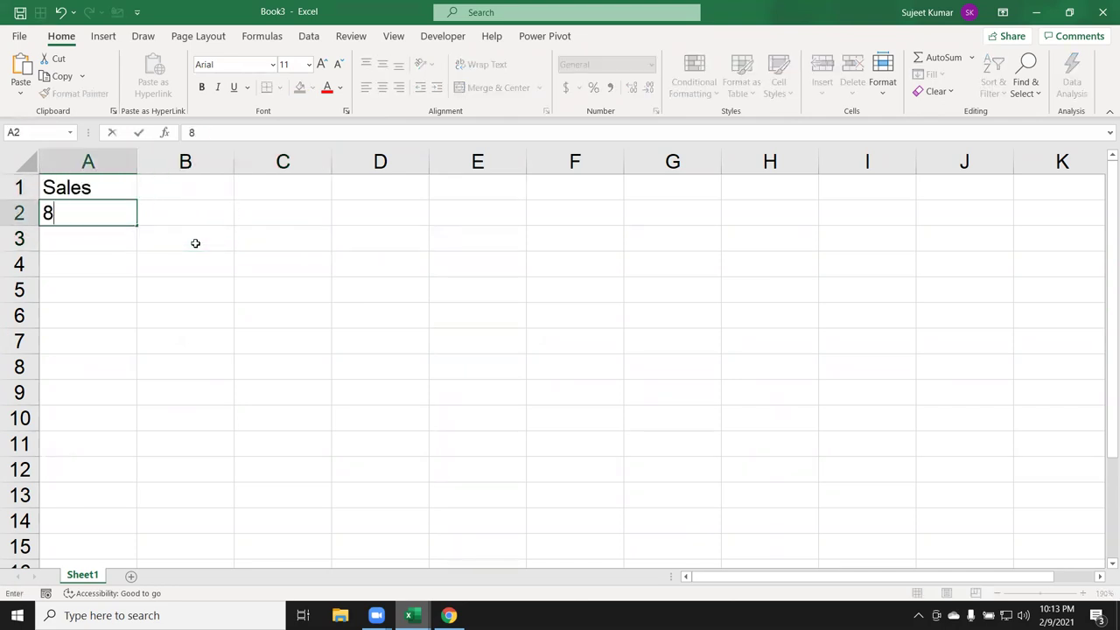
type("5")
key("Return")
type("36")
key("Return")
type("63")
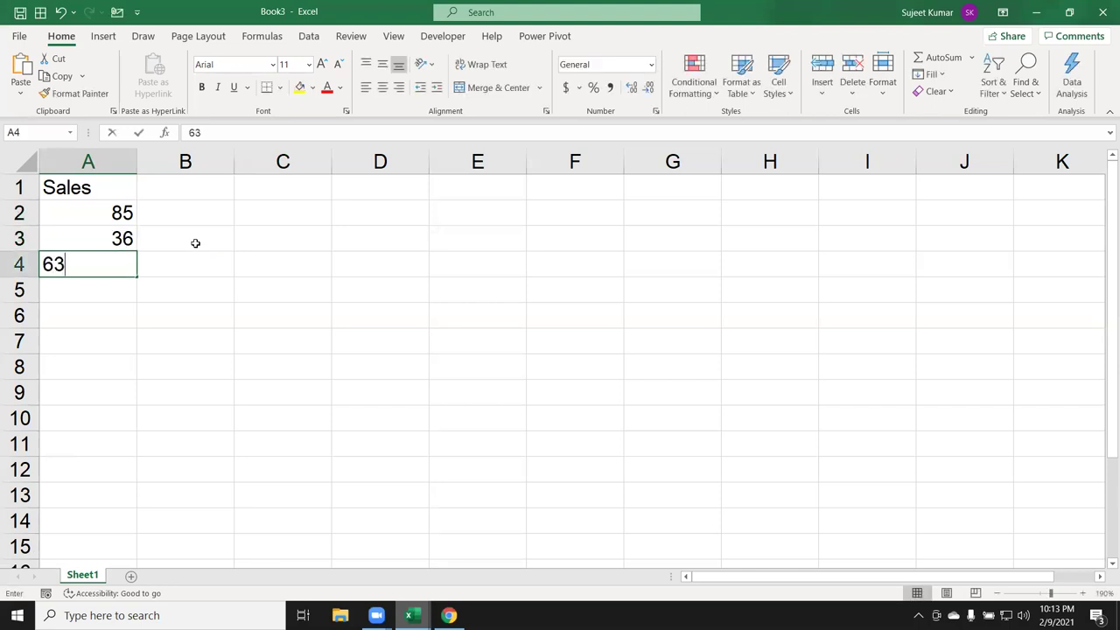
key("Return")
type("32")
key("Return")
type("36")
key("Return")
type("52")
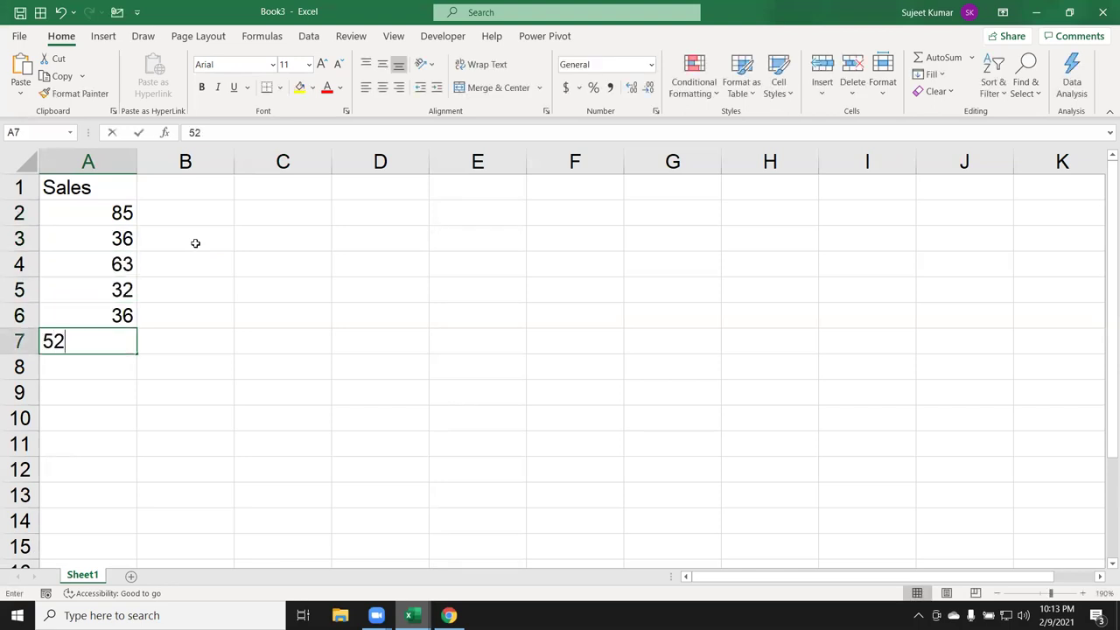
key("Return")
type("36")
key("Return")
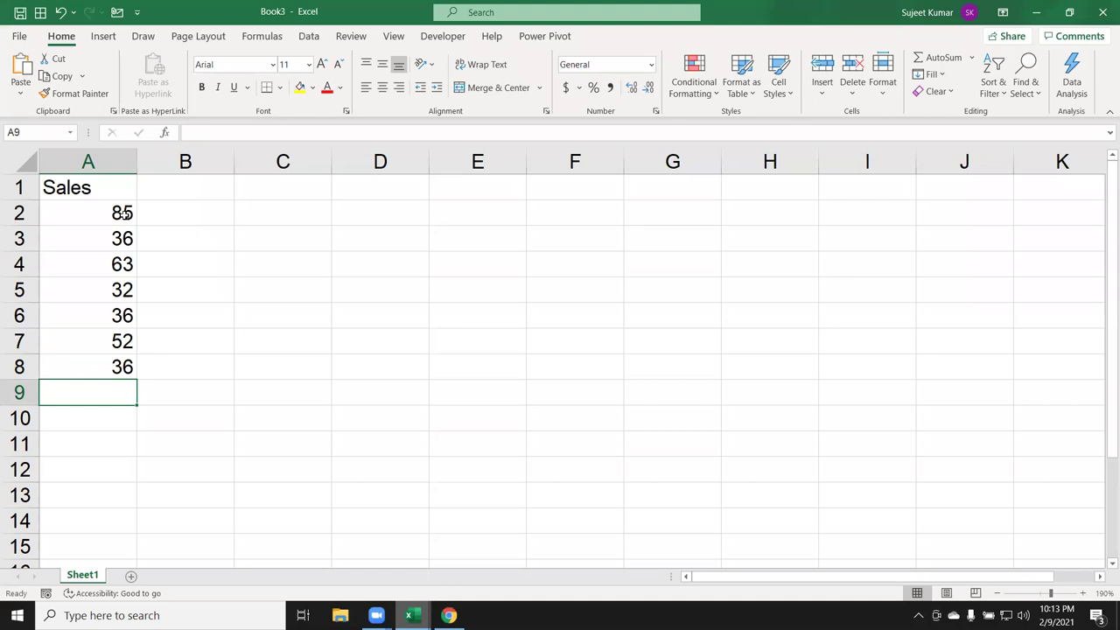
- Apply blue gradient data bars to the sales values in A2:A8
left_click_drag(126, 215, 105, 377)
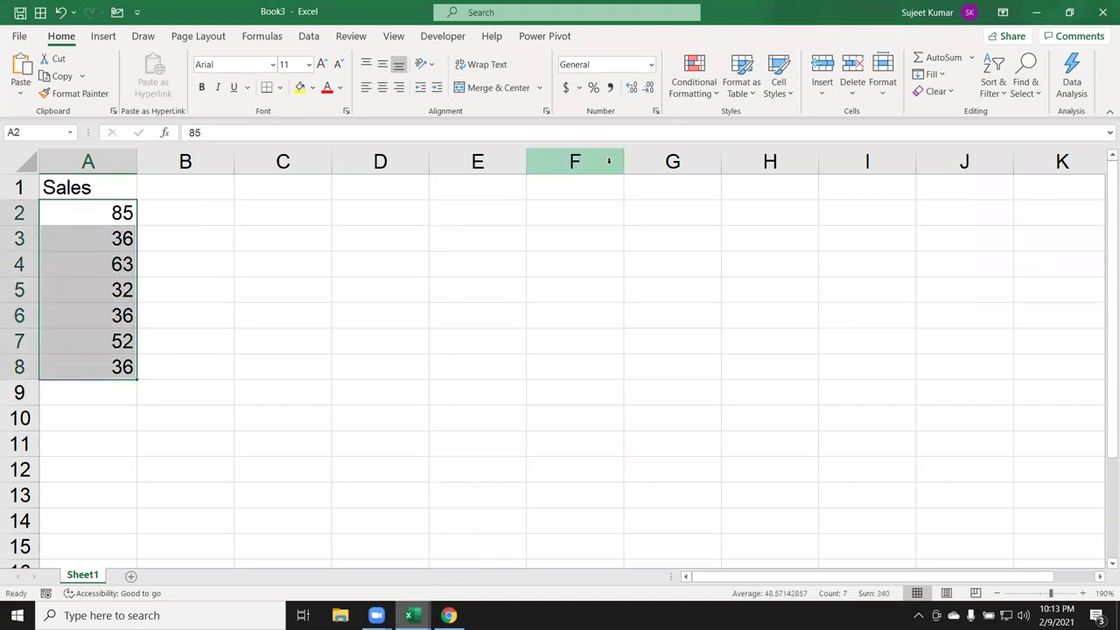
left_click(686, 106)
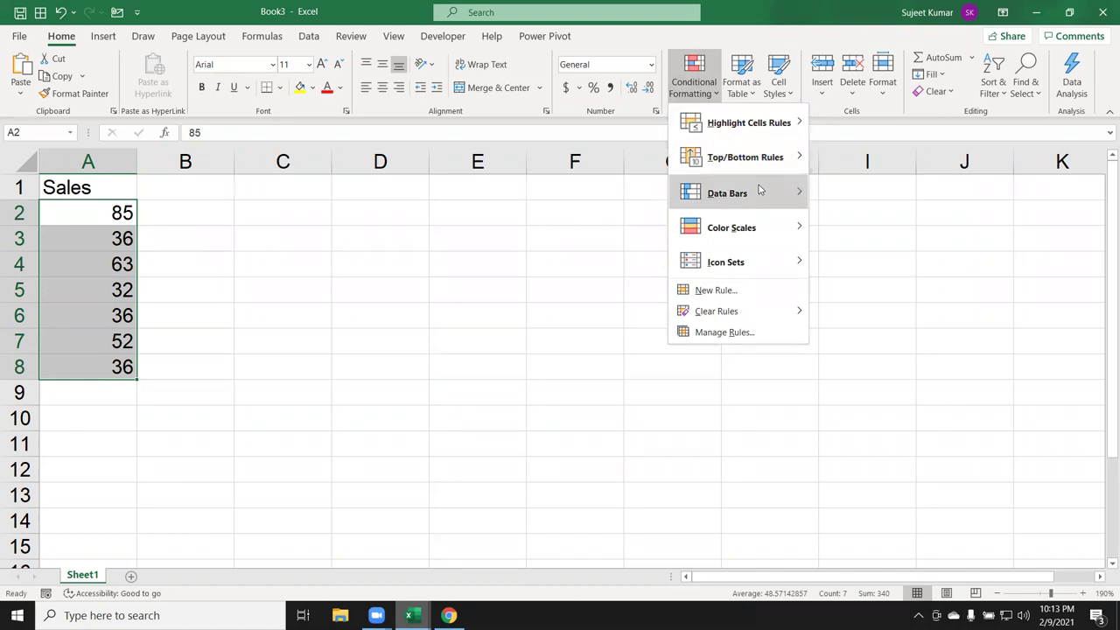
mouse_move(760, 191)
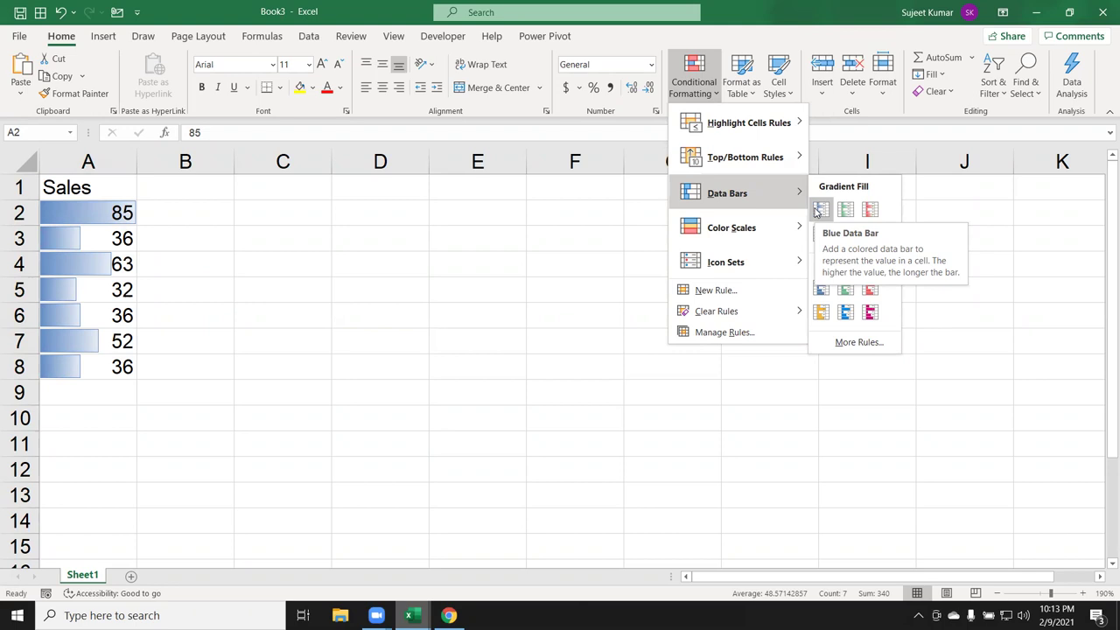
left_click(819, 210)
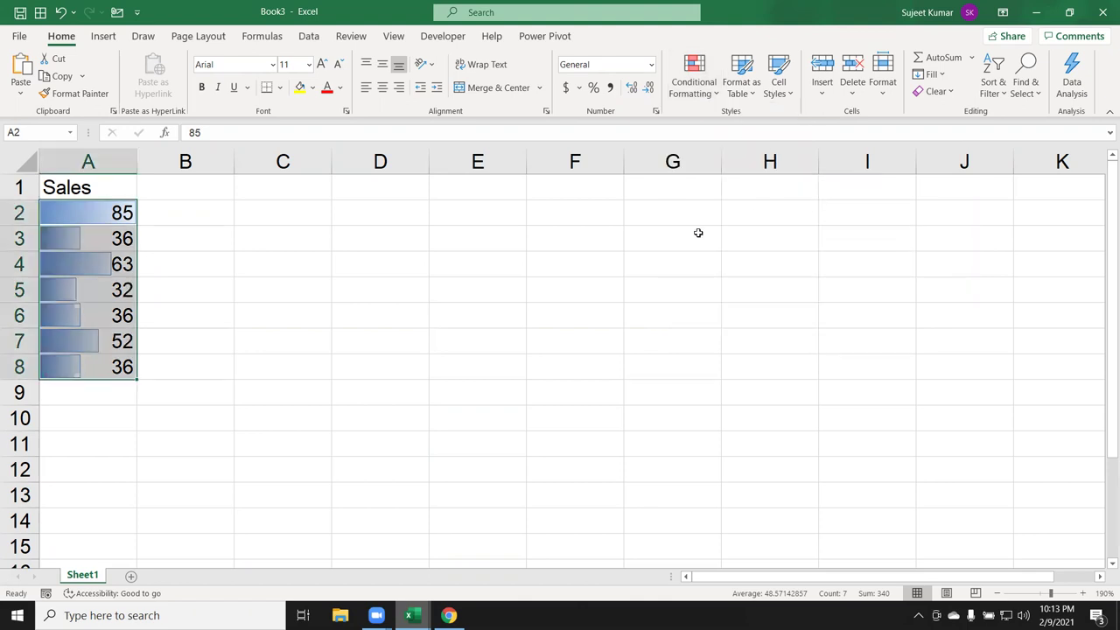
- Link G3 to A2 with =A2, then undo the link and the data bars
left_click(653, 232)
type("=")
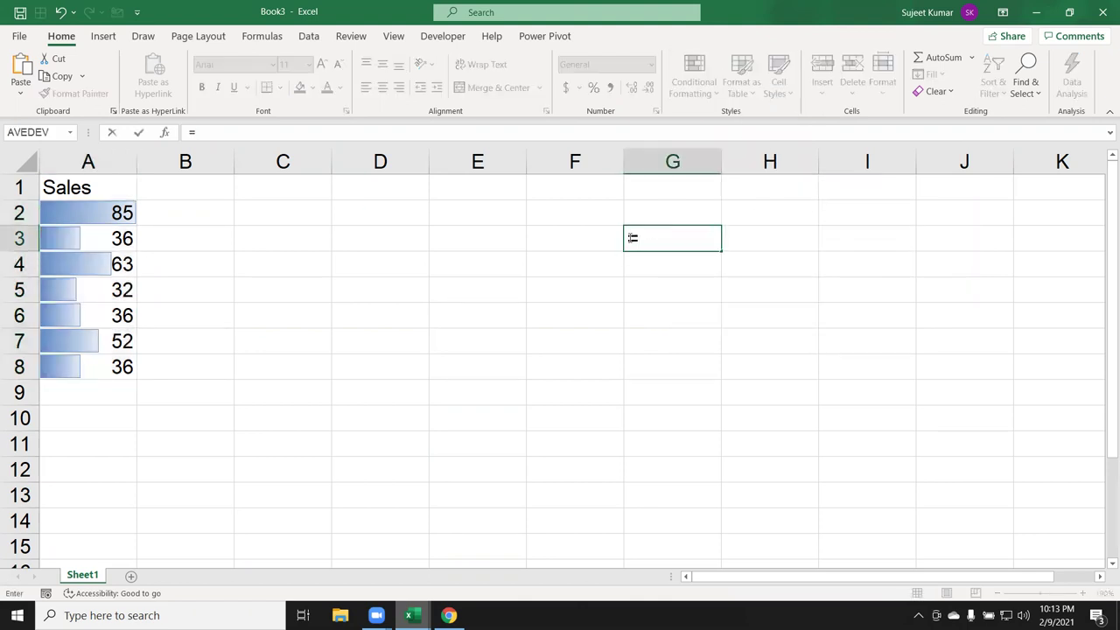
left_click(79, 218)
key("Return")
key("Up")
left_click(79, 218)
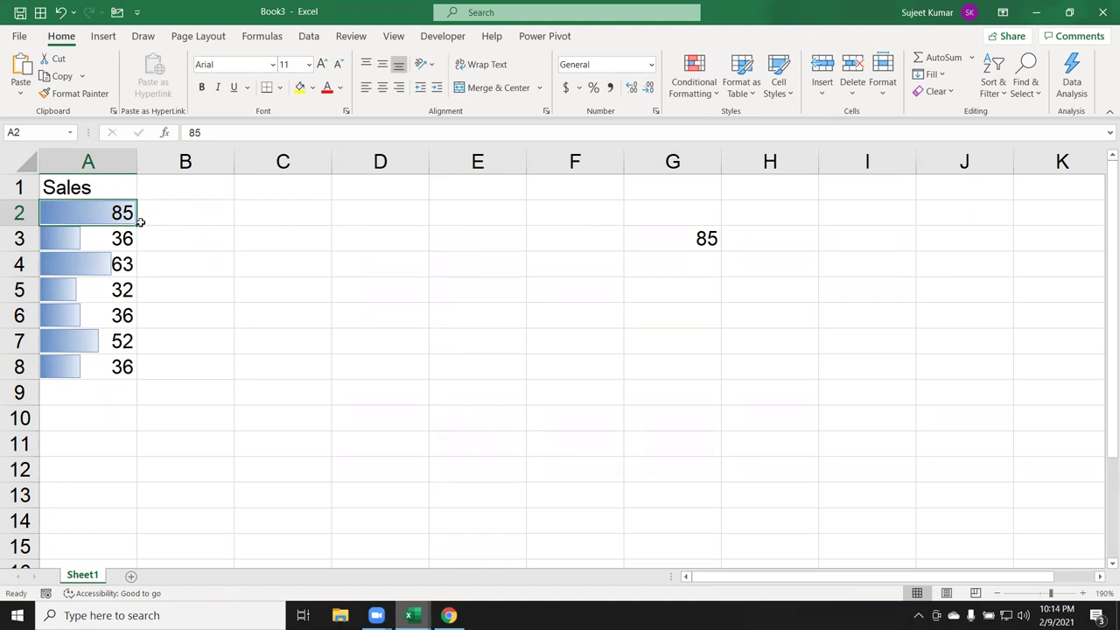
key("ctrl+z")
key("ctrl+z")
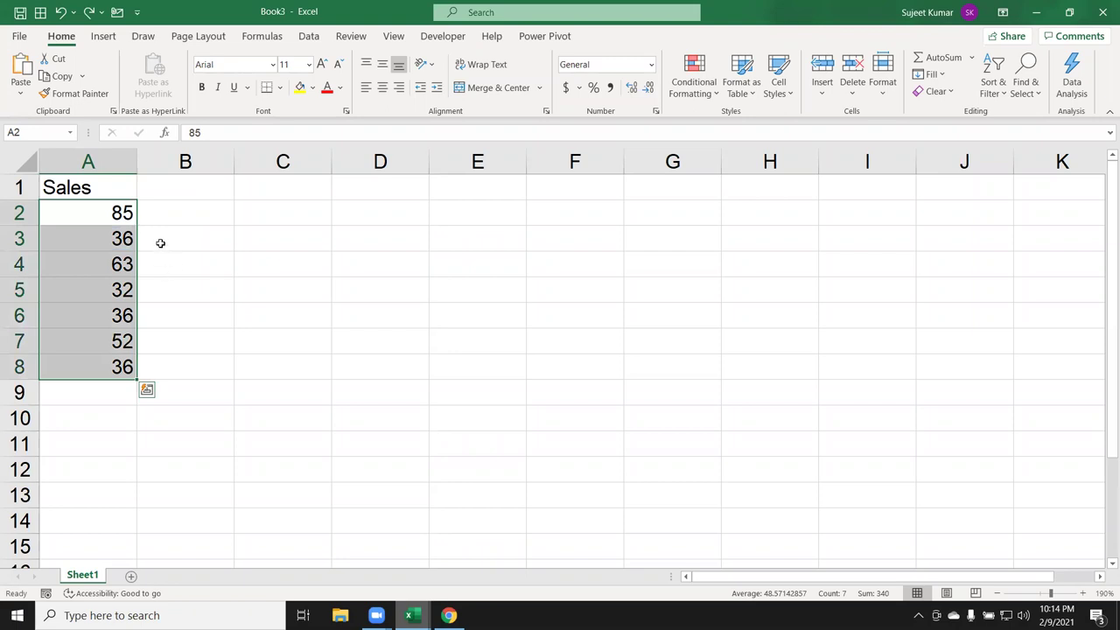
left_click(154, 219)
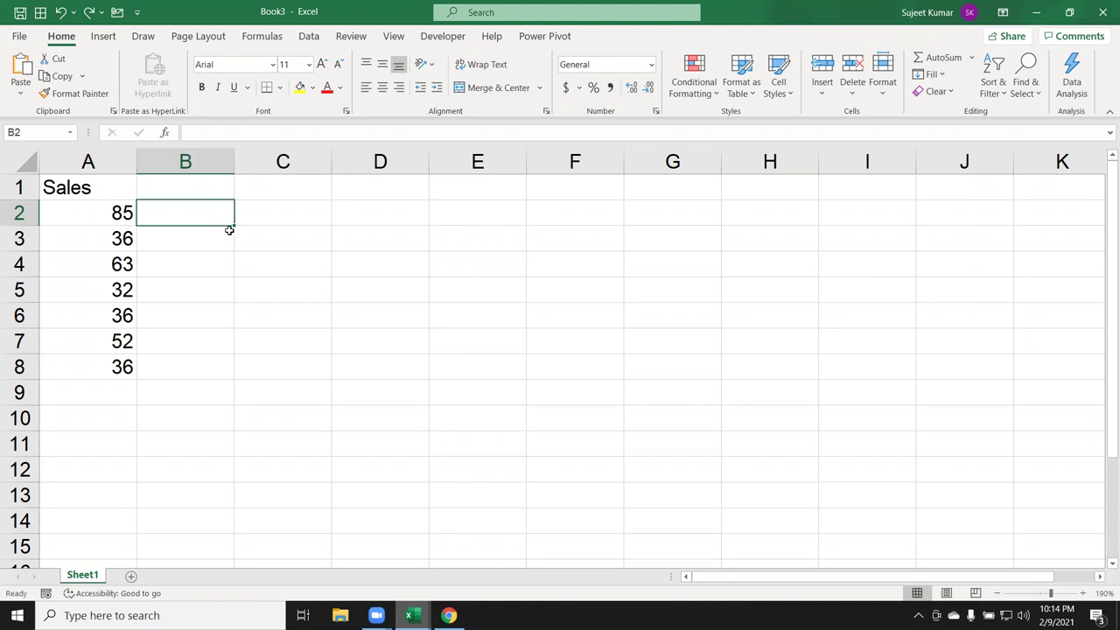
- Enter the bar formula =REPT("|",A2) in B2
type("=")
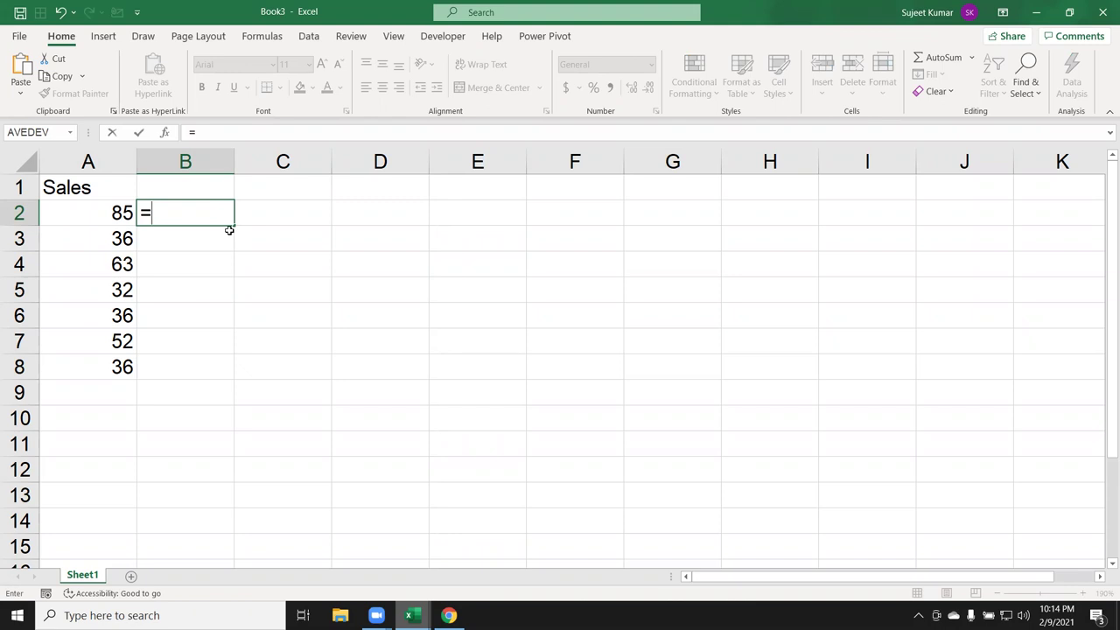
type("re")
key("Down")
key("Down")
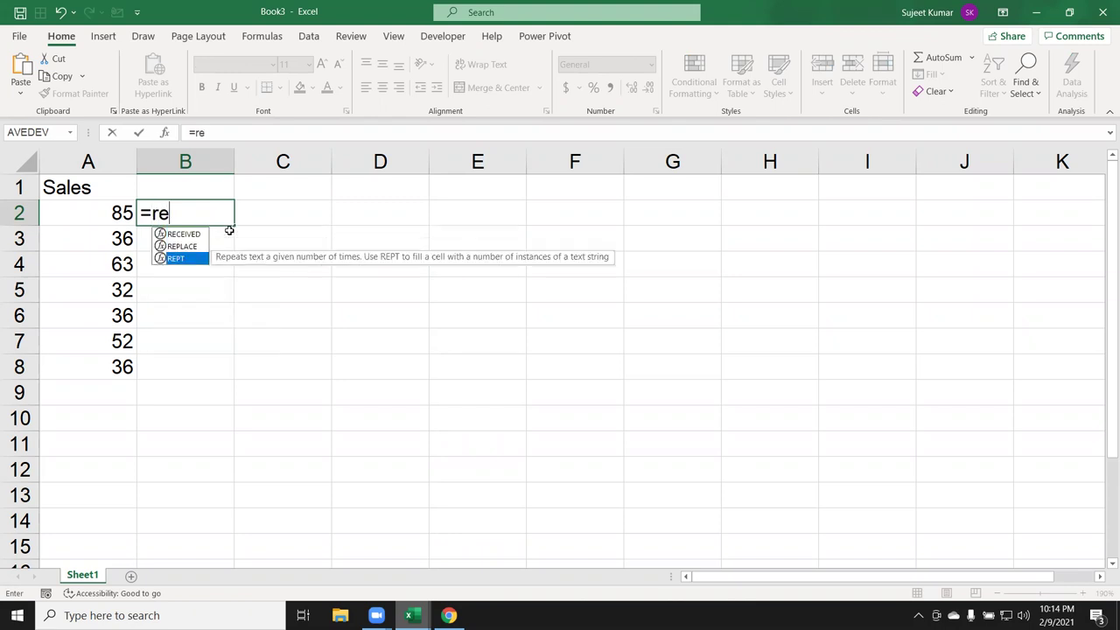
key("Tab")
type("\"|\"")
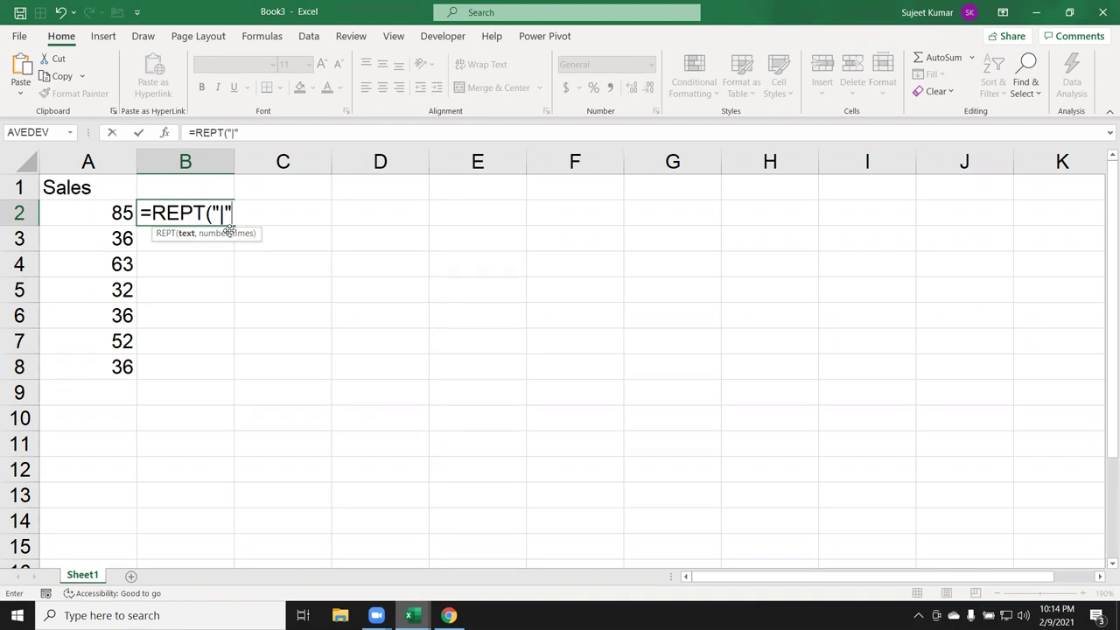
type(",")
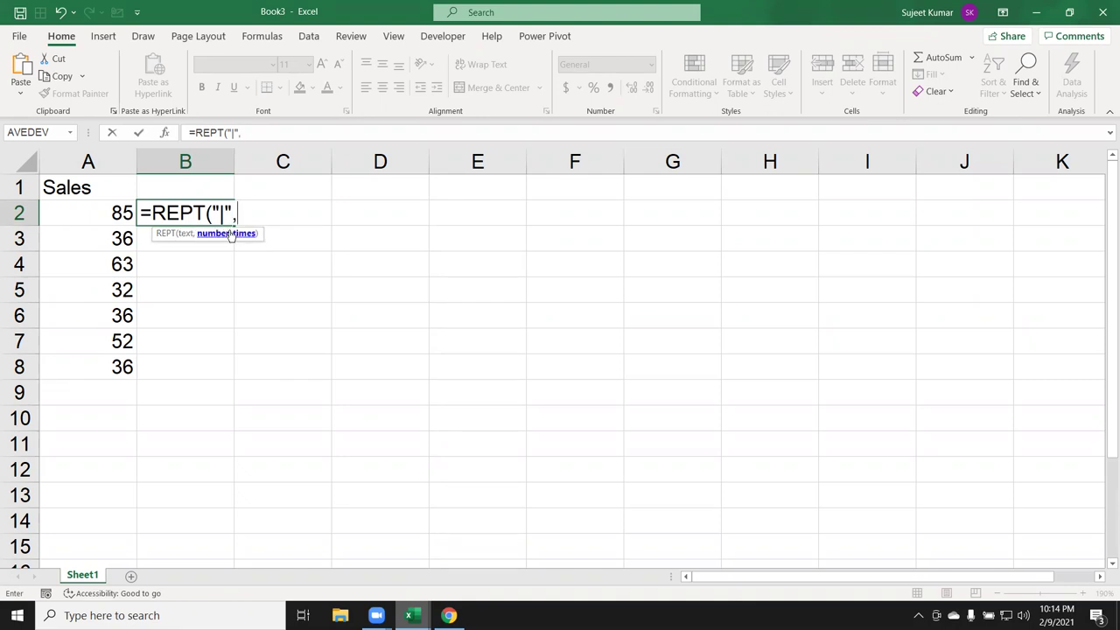
left_click(91, 215)
type(")")
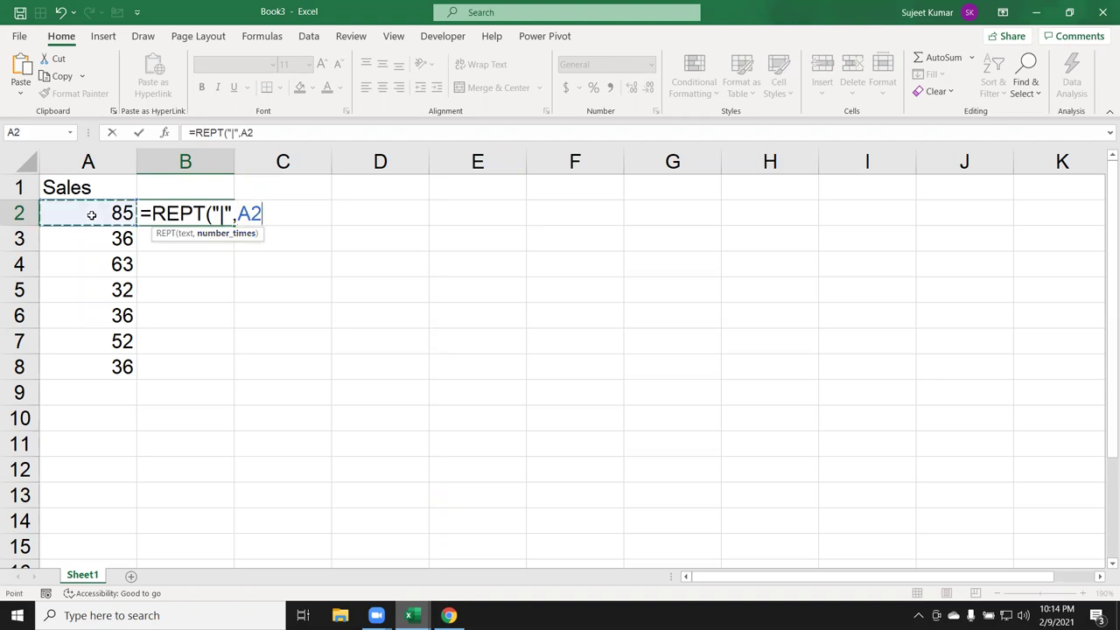
key("Return")
- Fill the B2 bar formula down to B8 with the fill handle
left_click(178, 210)
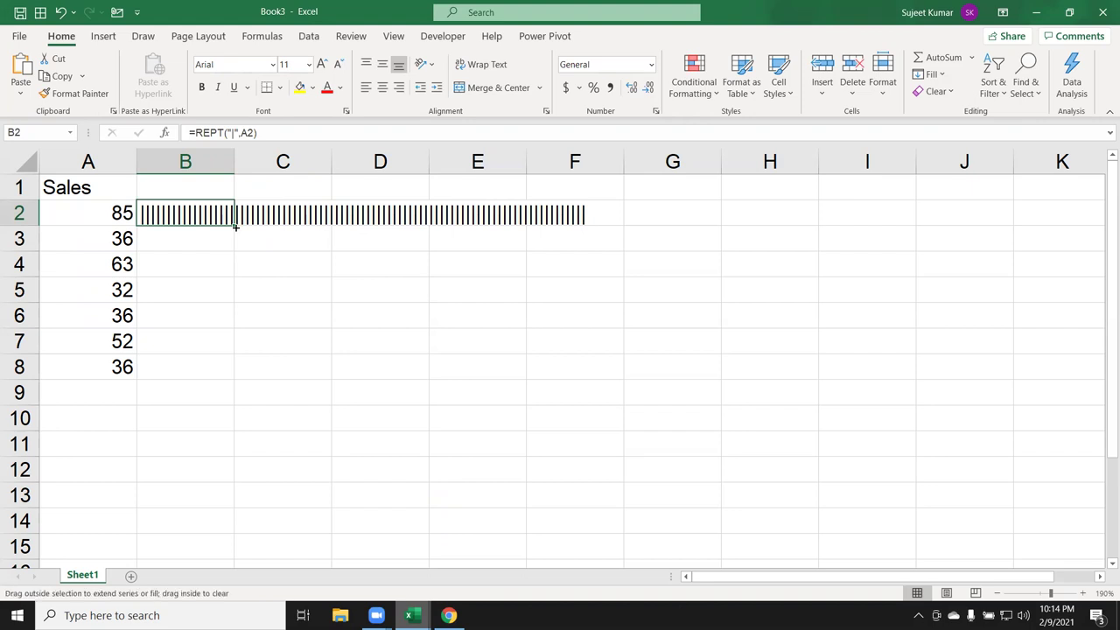
double_click(235, 227)
left_click(216, 215)
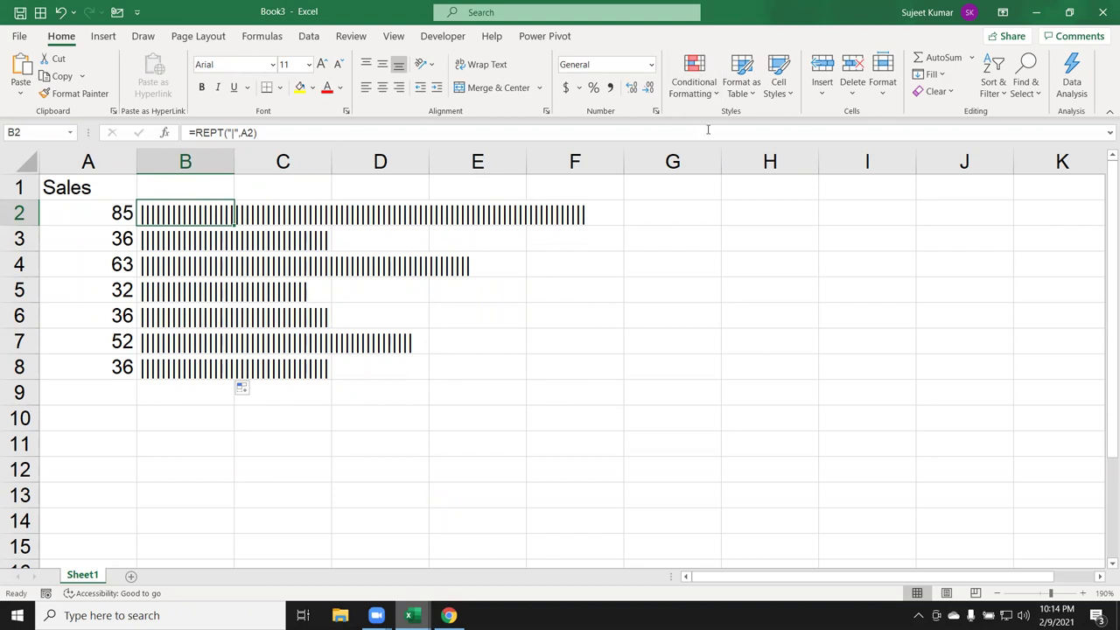
left_click(696, 83)
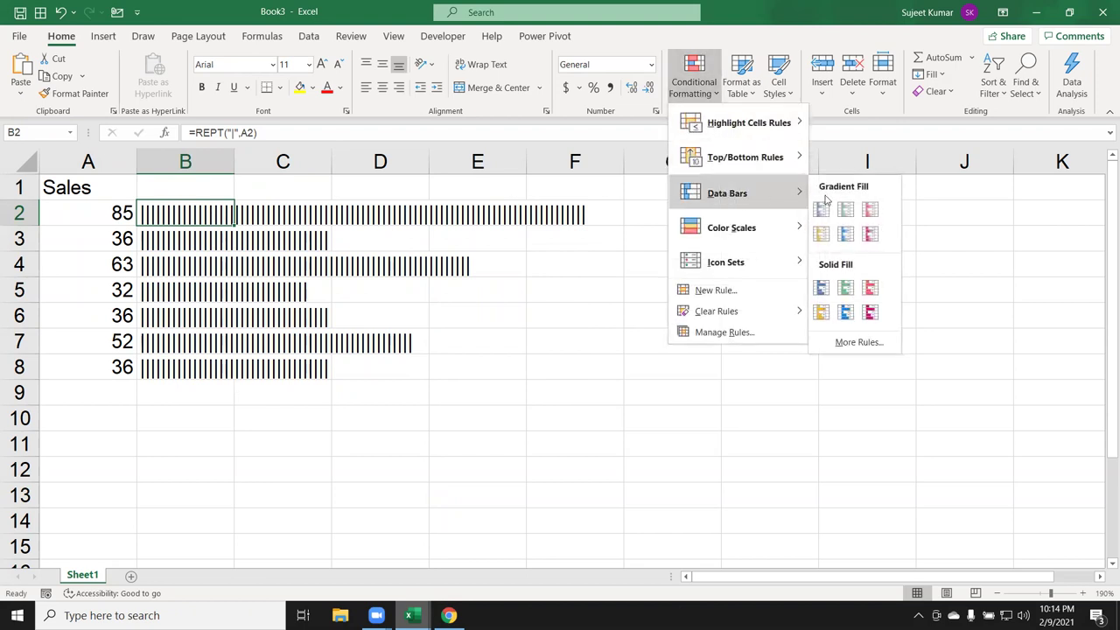
- Change the font of the bar cells B2:B8 to Britannic Bold
left_click(494, 317)
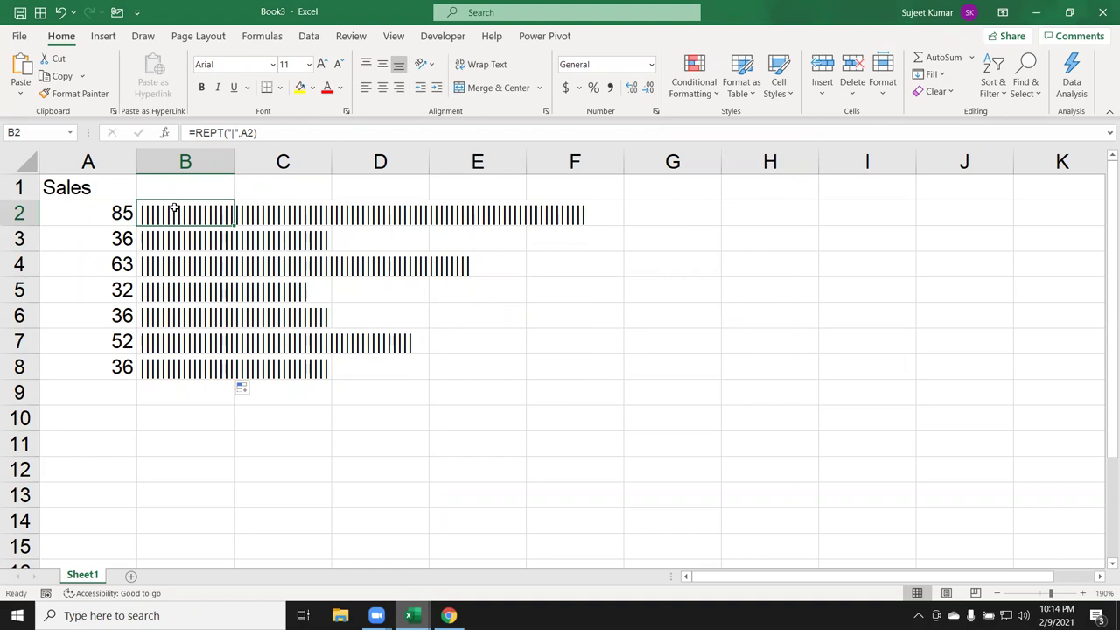
left_click_drag(176, 208, 171, 366)
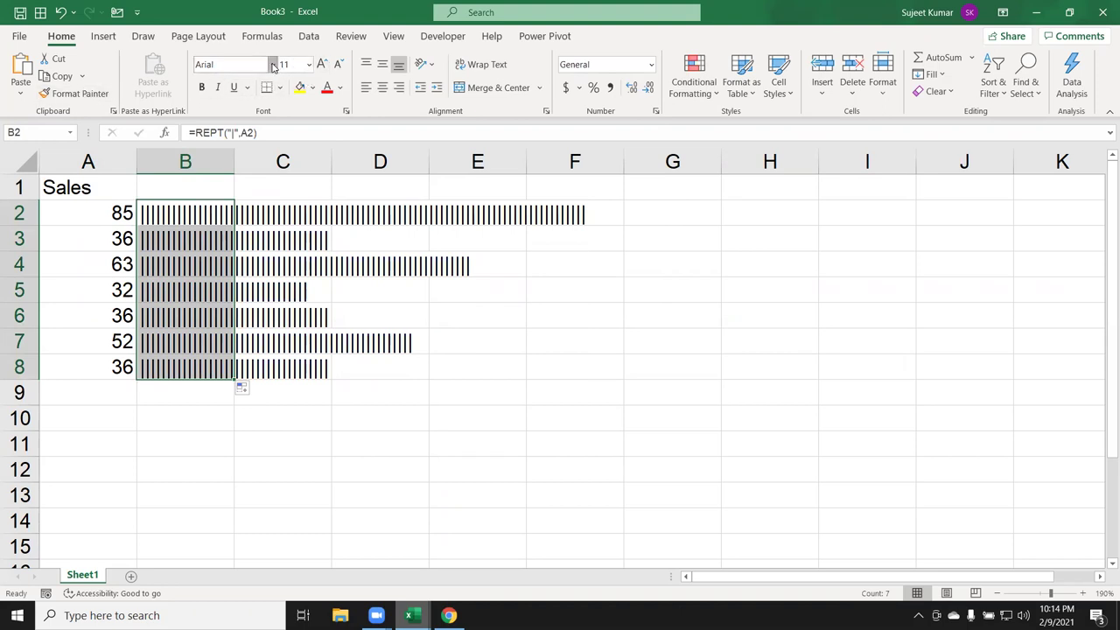
left_click(272, 64)
scroll(282, 250, "down", 1)
scroll(289, 298, "down", 3)
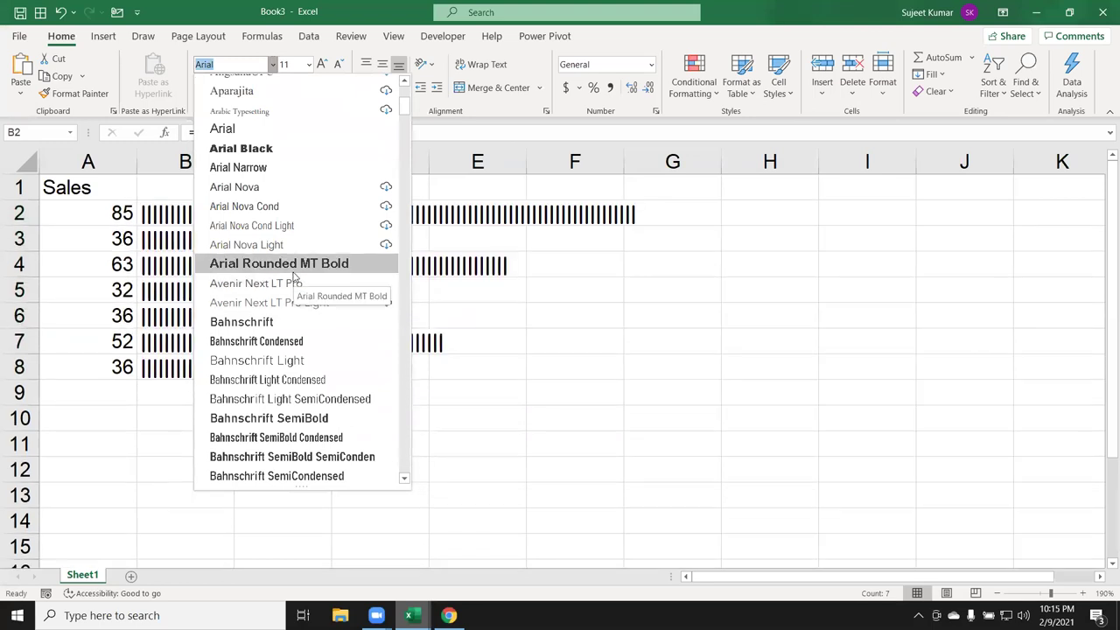
scroll(316, 372, "down", 1)
scroll(311, 367, "down", 3)
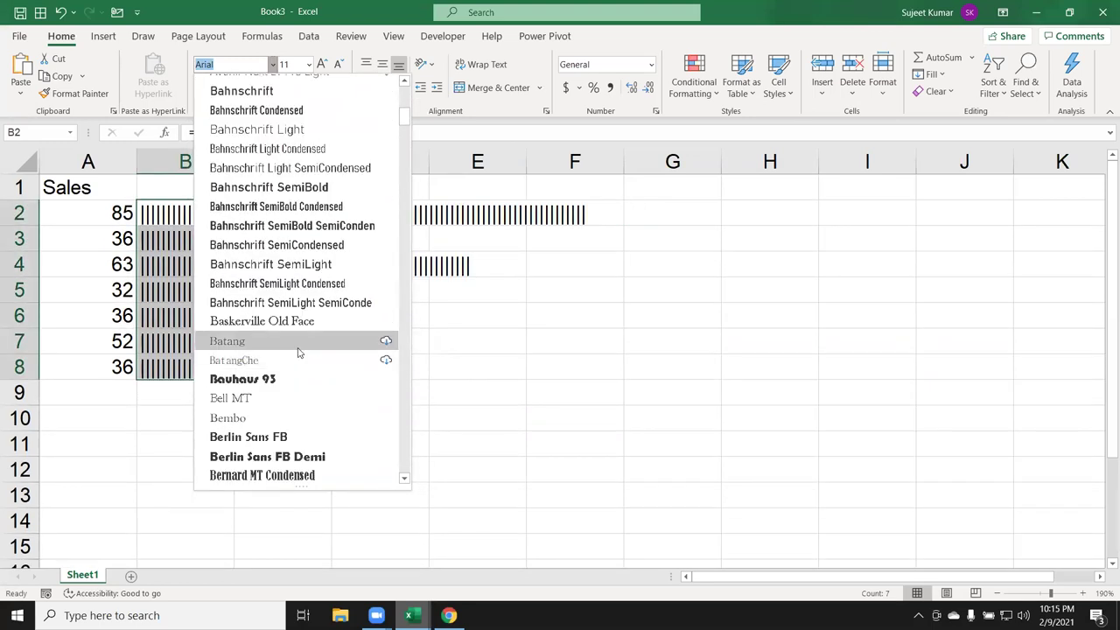
scroll(312, 455, "down", 1)
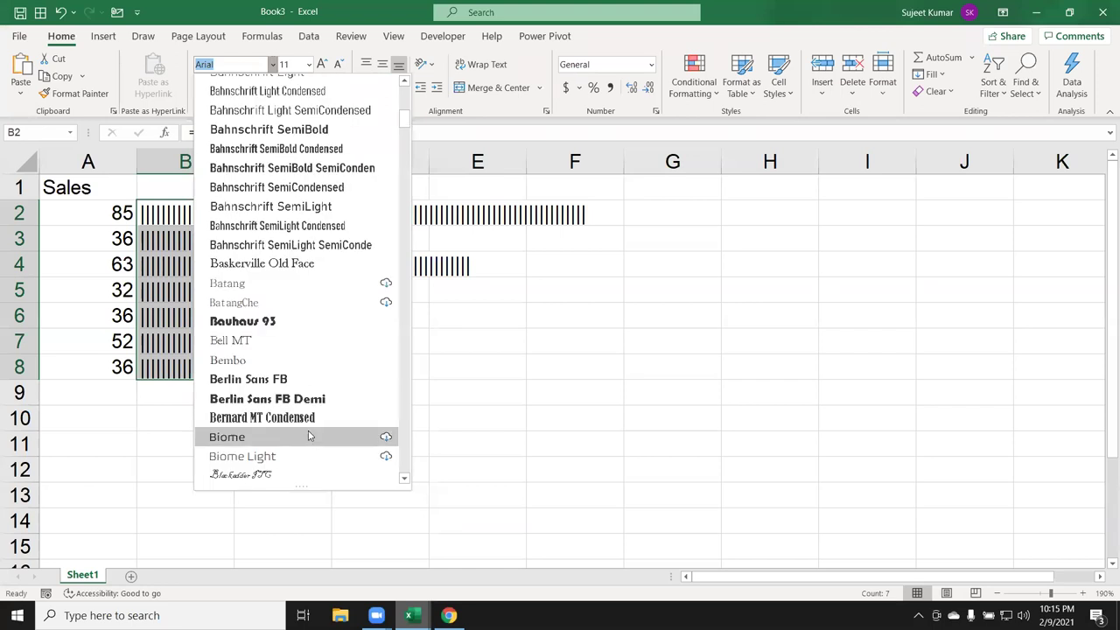
scroll(311, 442, "down", 3)
left_click(307, 423)
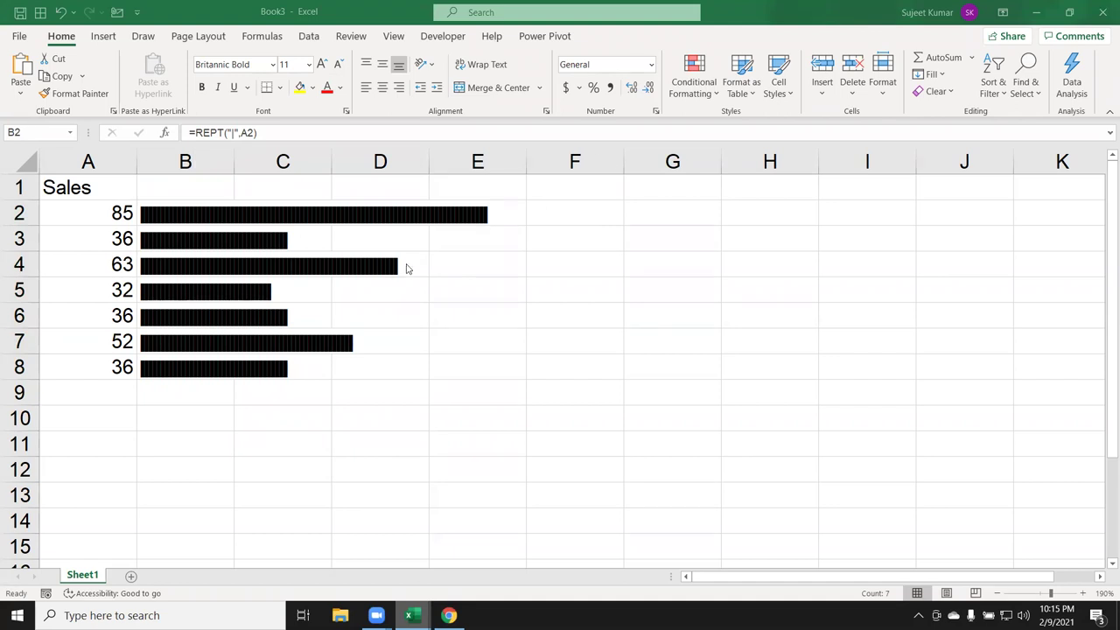
left_click(203, 213)
- Change B2's formula to =REPT("|",A2/5)
left_click_drag(204, 214, 191, 373)
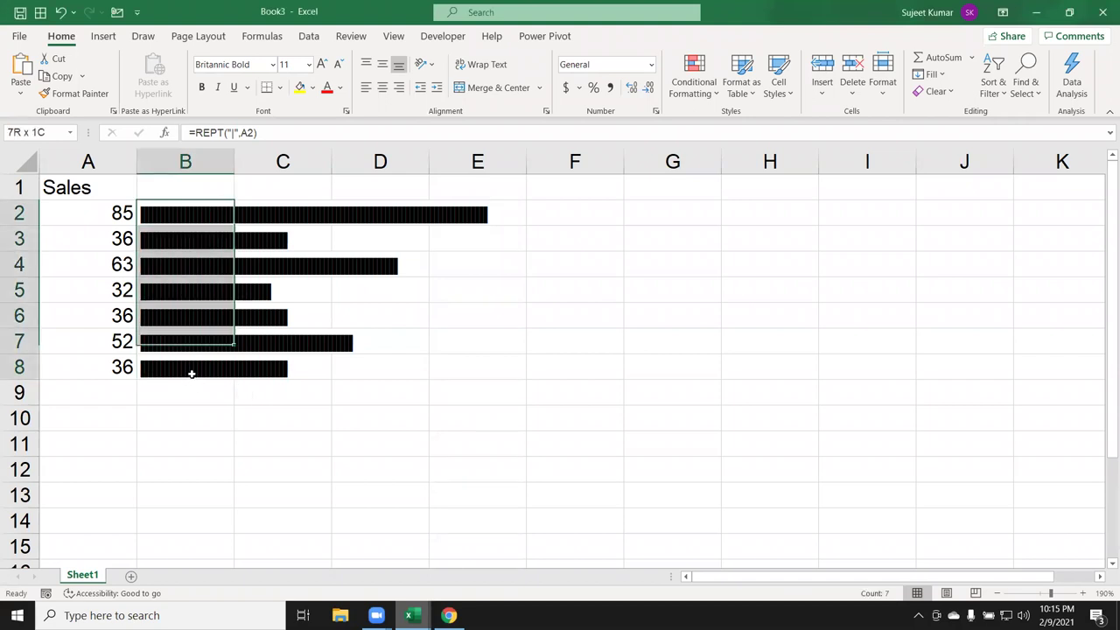
left_click(420, 321)
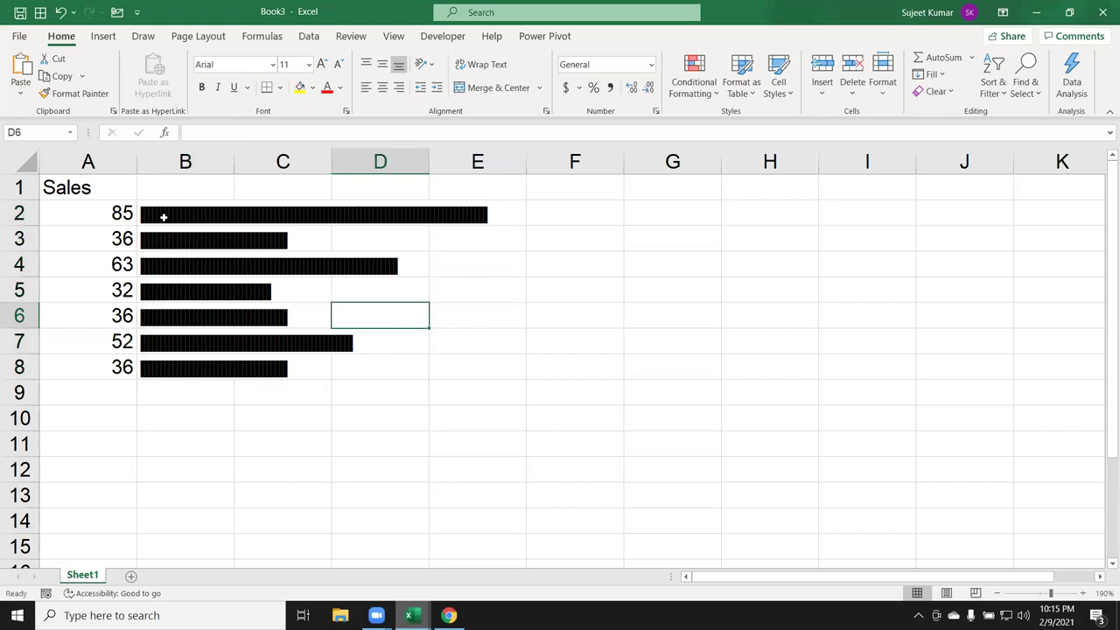
double_click(163, 216)
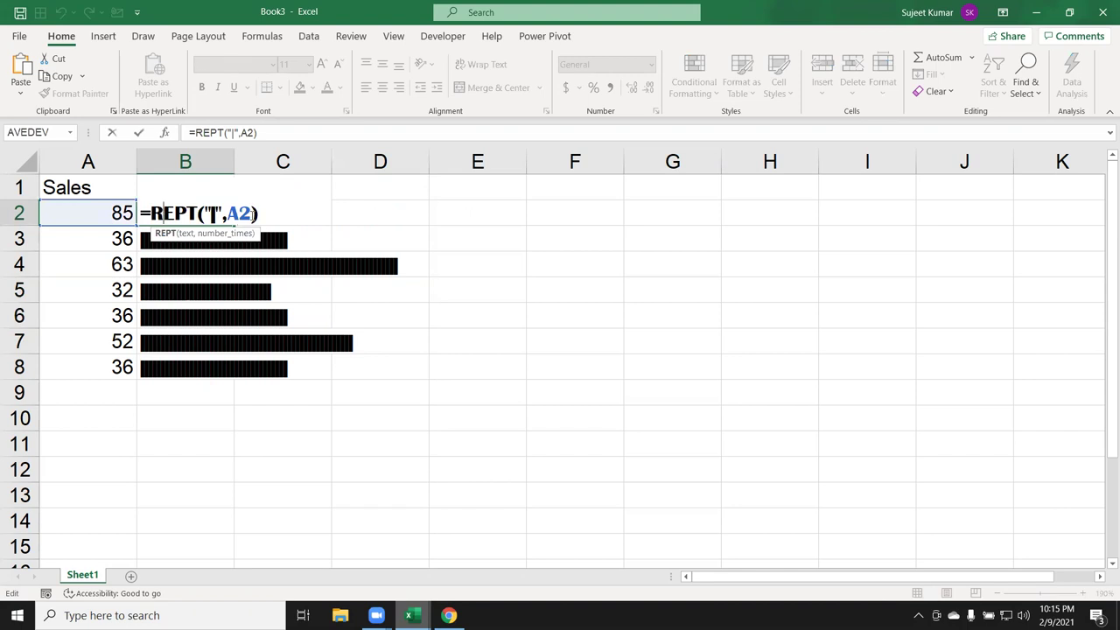
key("Left")
type("/")
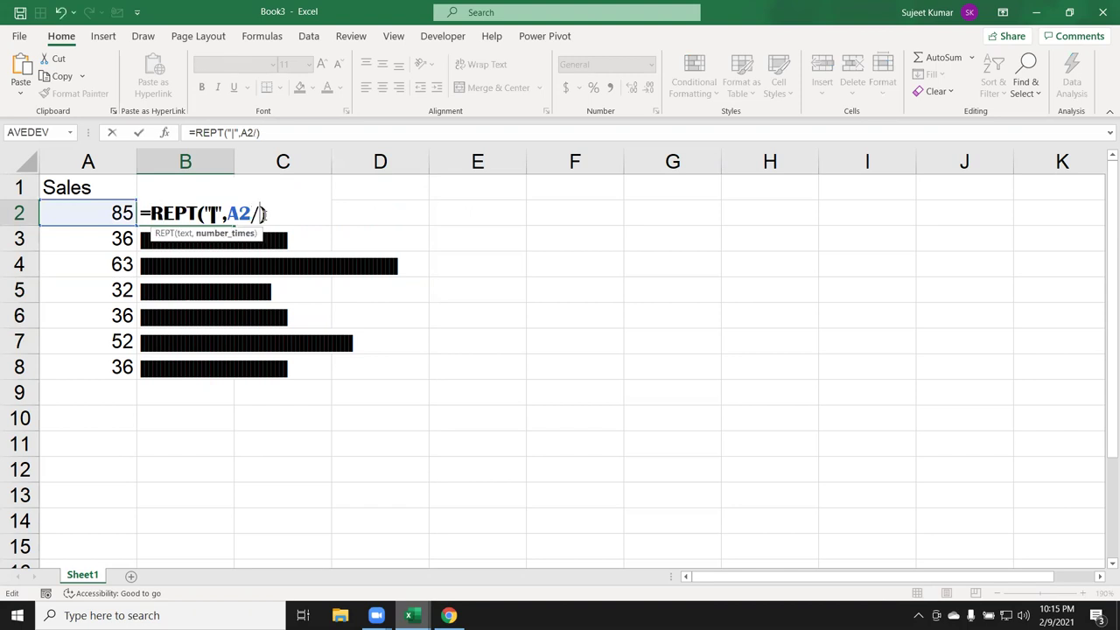
type("5")
key("Return")
- Copy the revised /5 formula down to B8 and check it in B7
left_click(210, 206)
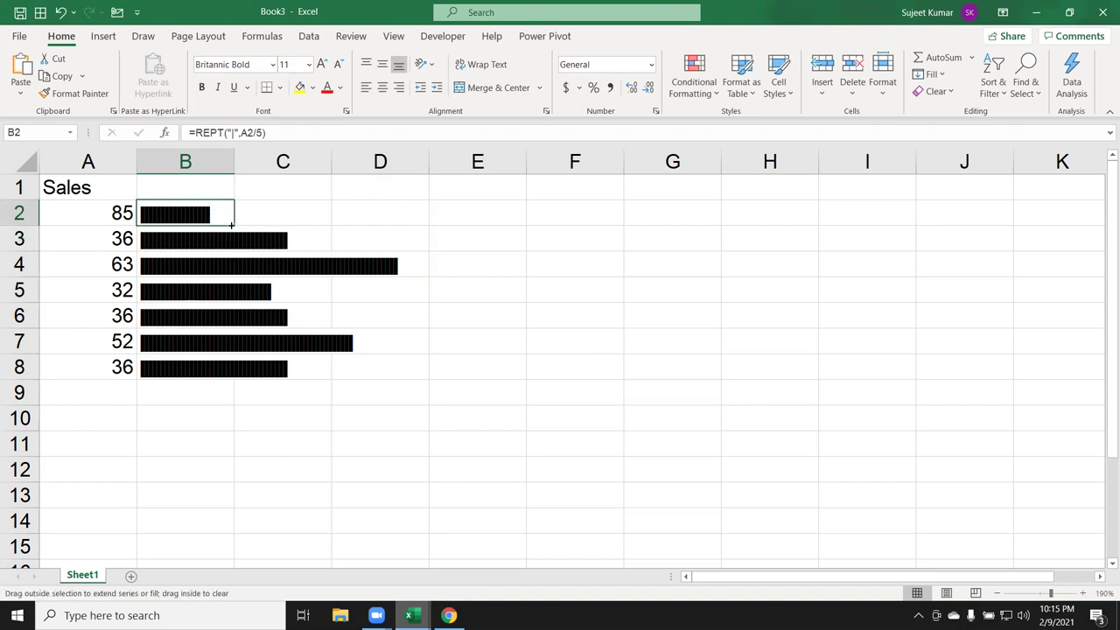
double_click(233, 225)
left_click(197, 464)
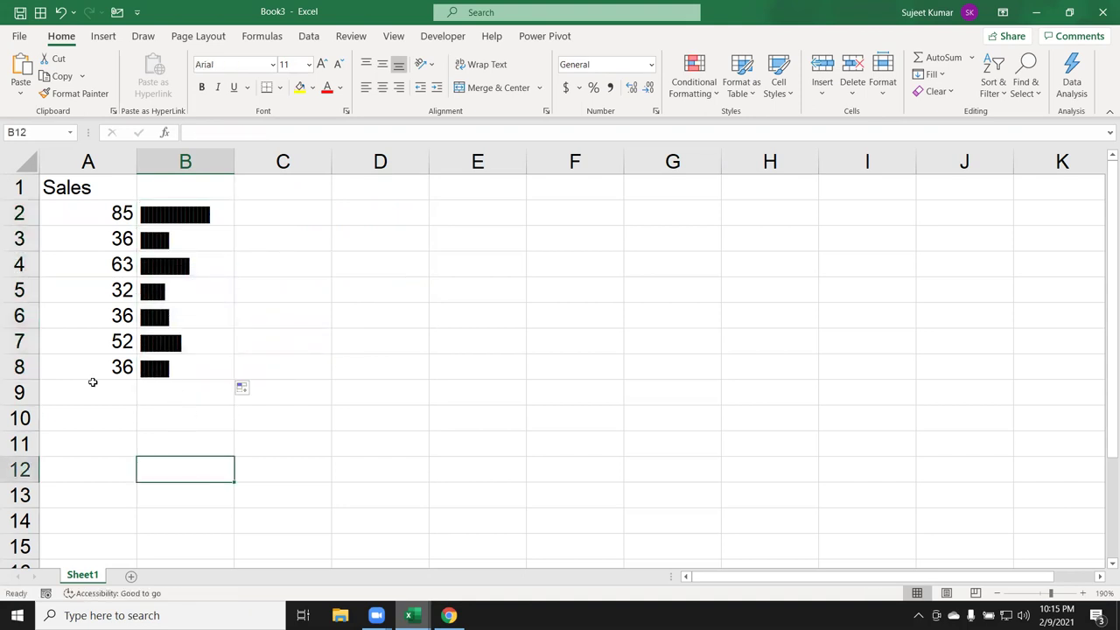
left_click(177, 332)
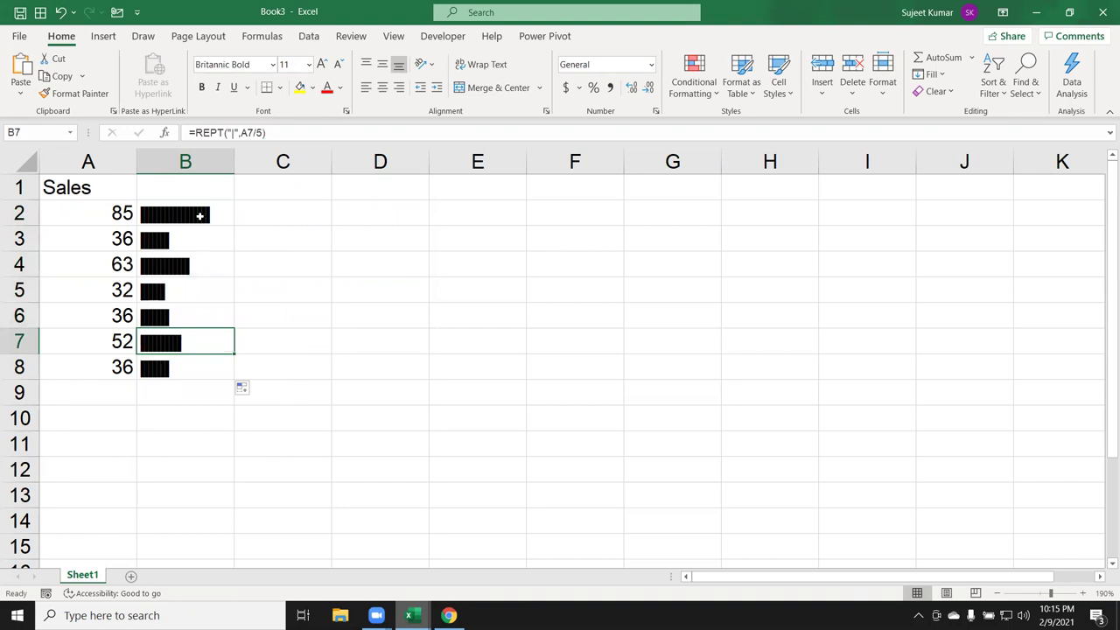
- Colour the bar text in B2:B8 red and review the result
left_click_drag(198, 215, 206, 374)
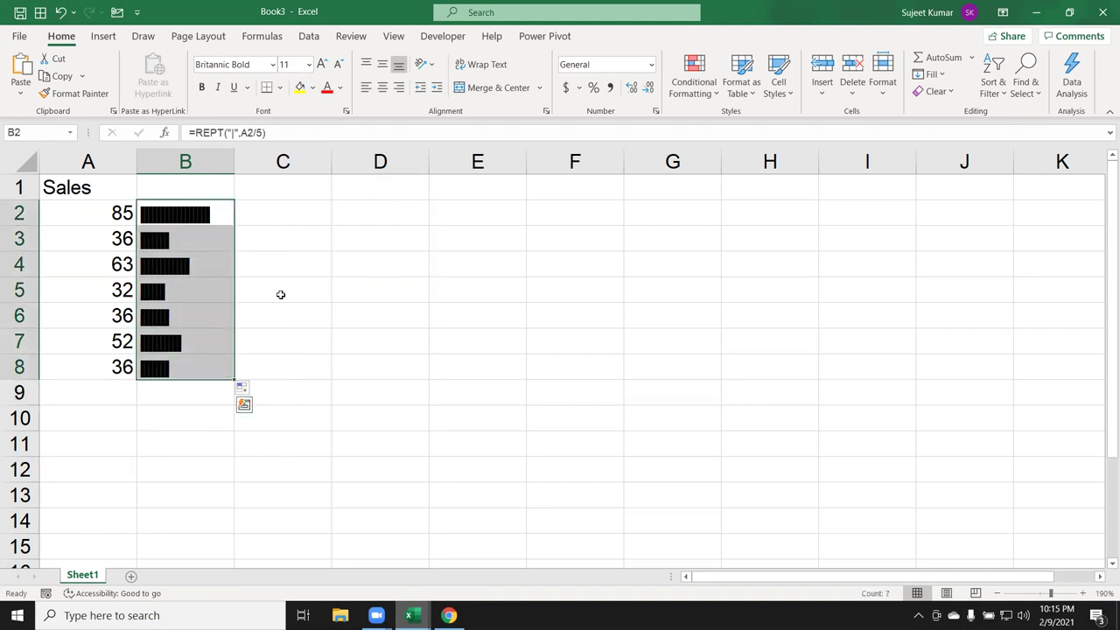
left_click(328, 87)
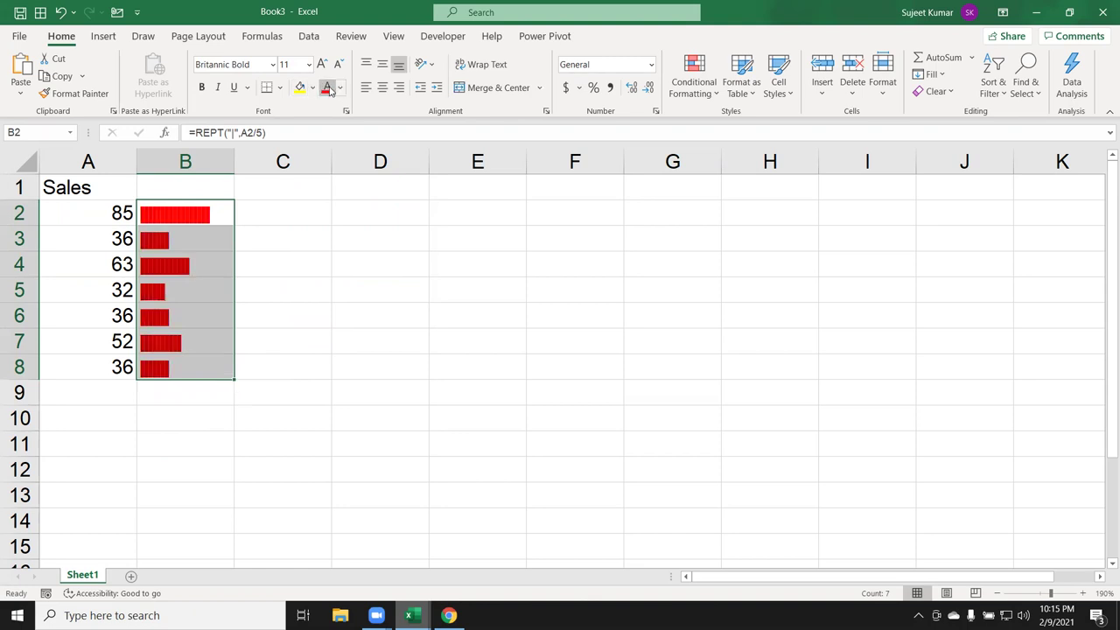
left_click(410, 260)
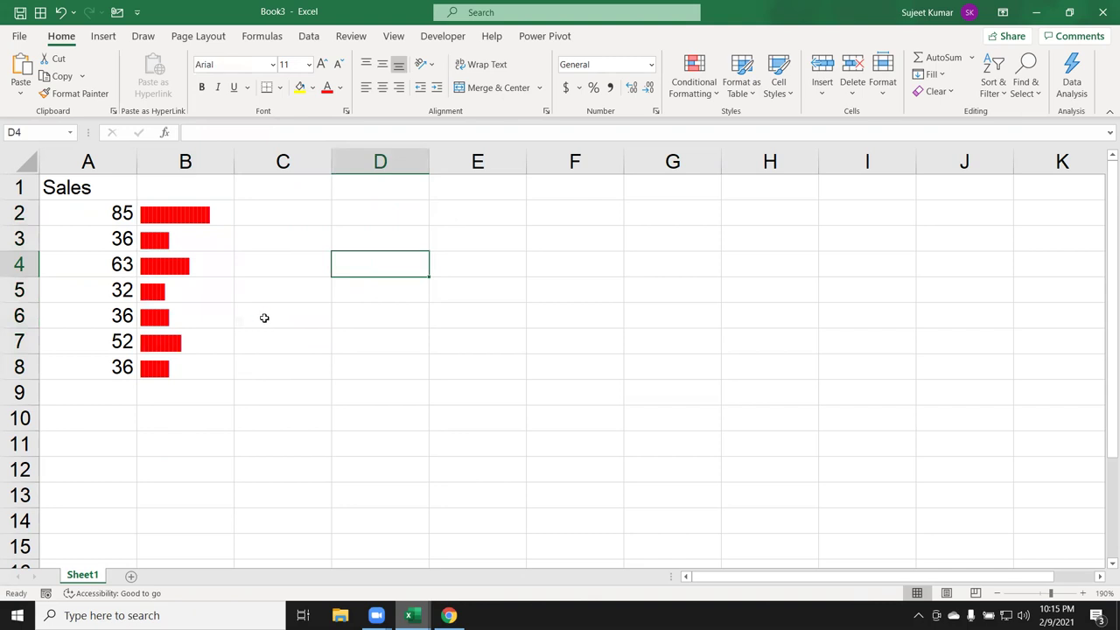
scroll(264, 325, "up", 4)
scroll(264, 322, "up", 2)
scroll(264, 317, "up", 4)
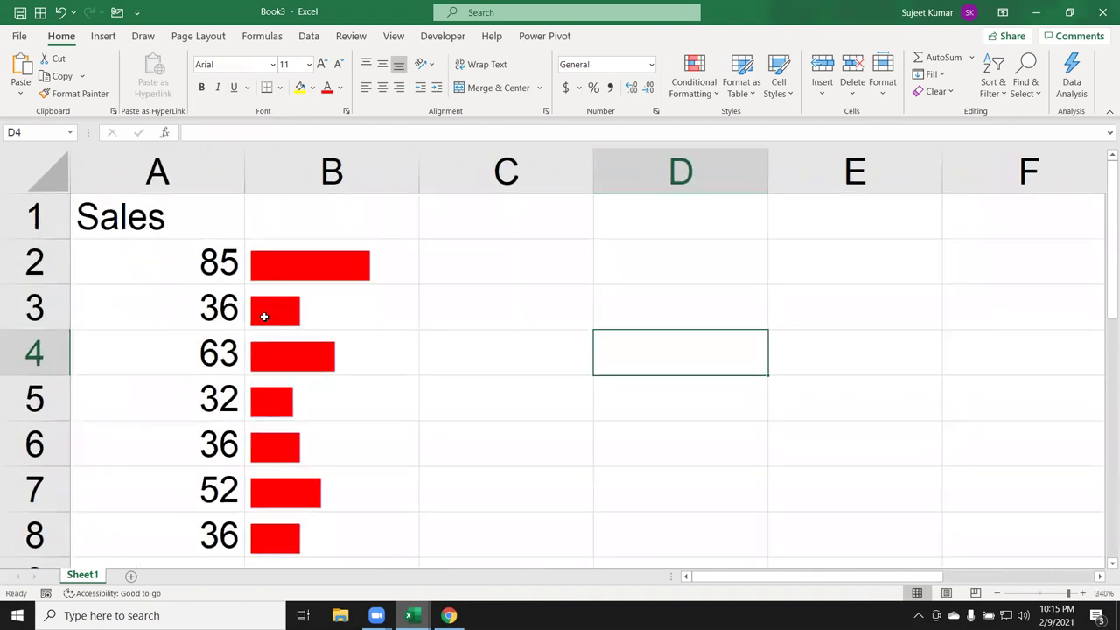
scroll(265, 316, "down", 1)
scroll(264, 317, "down", 2)
scroll(265, 317, "up", 1)
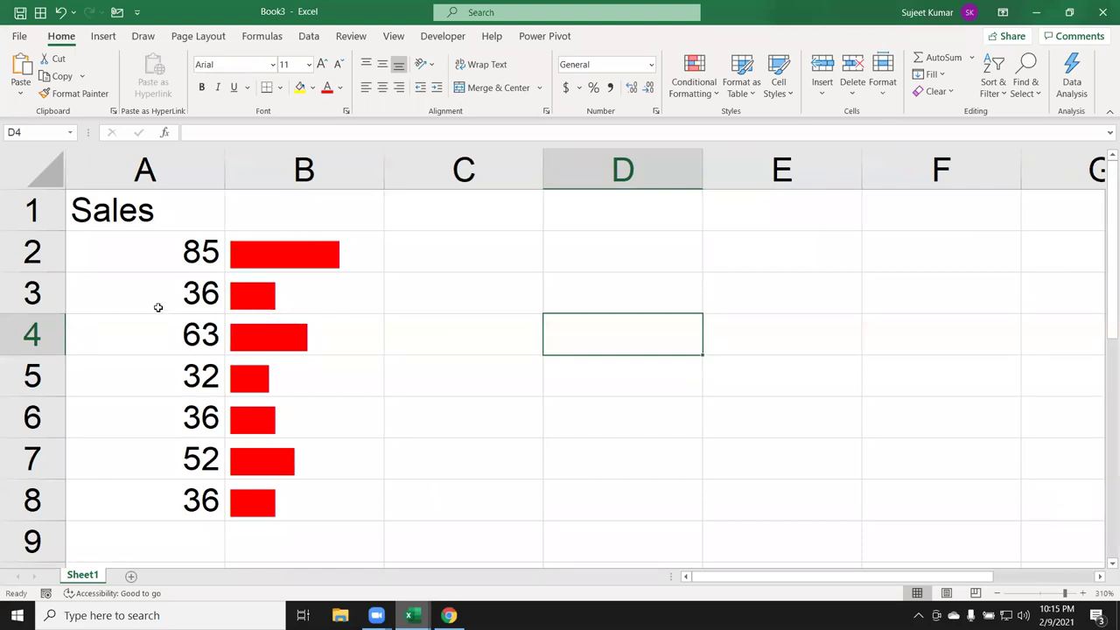
scroll(175, 325, "down", 3)
scroll(221, 328, "down", 4)
scroll(221, 328, "down", 1)
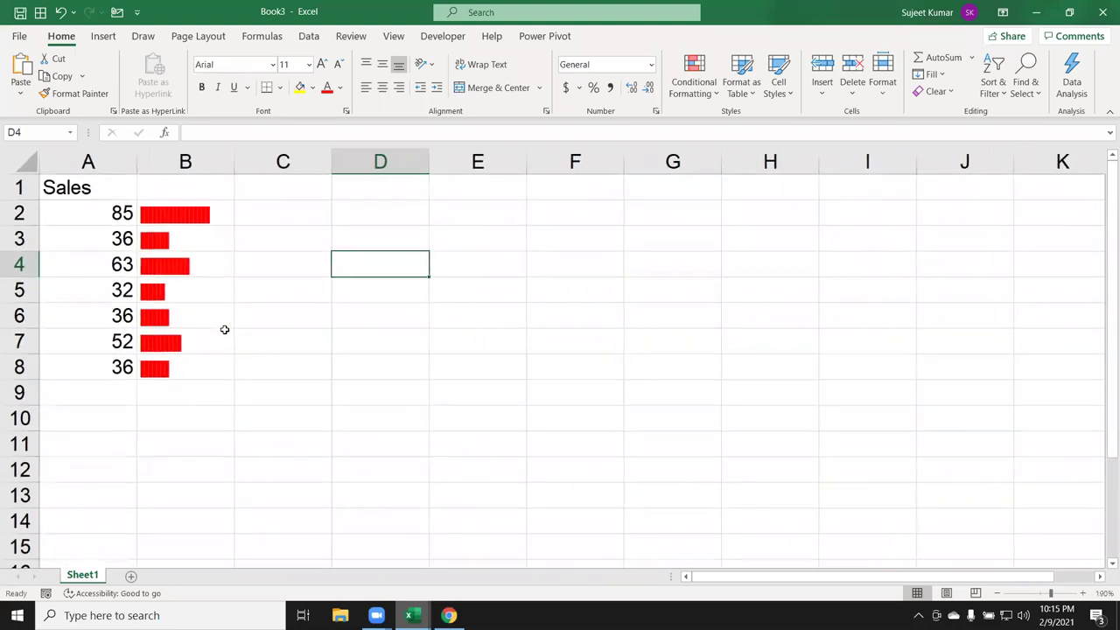
left_click(131, 577)
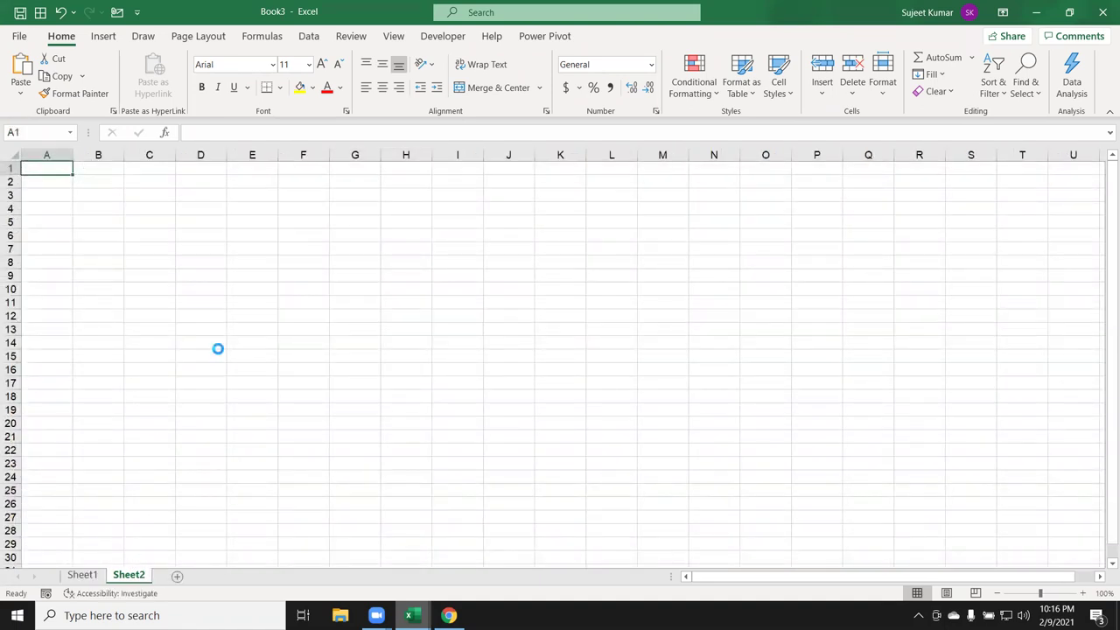
- Type the Profit/Loss heading in A1 of Sheet2
scroll(223, 342, "up", 2)
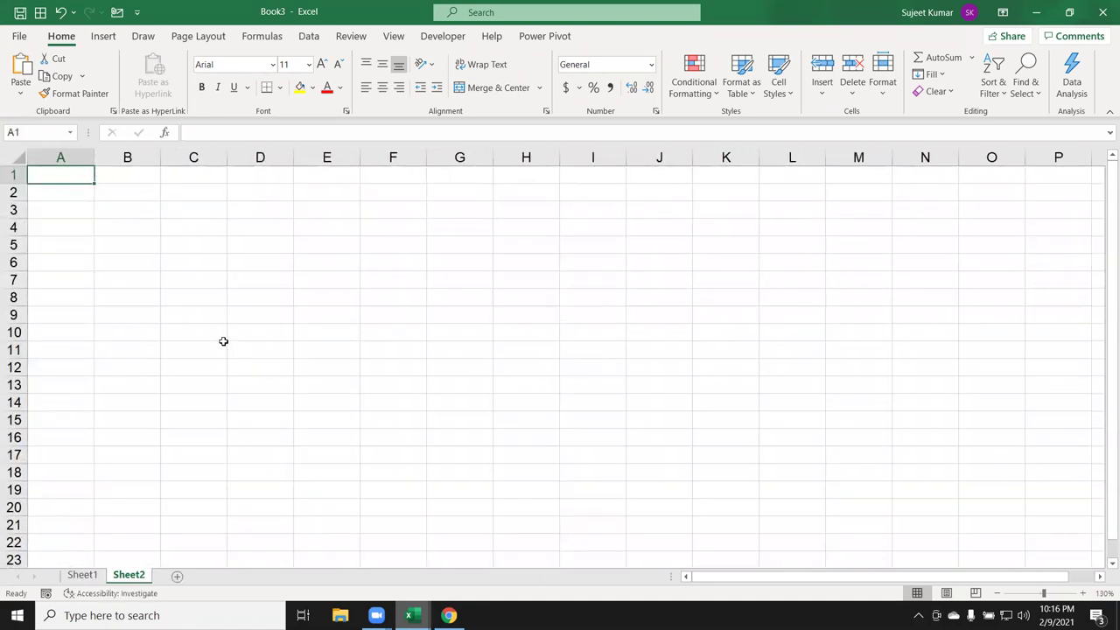
type("Profit/")
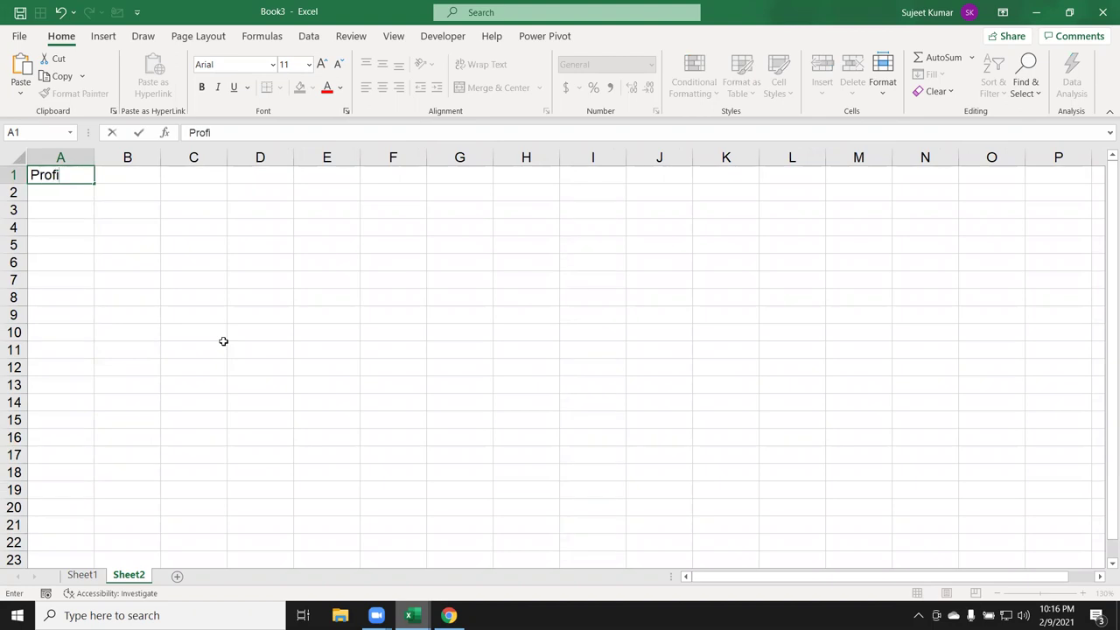
type("Loss")
key("Return")
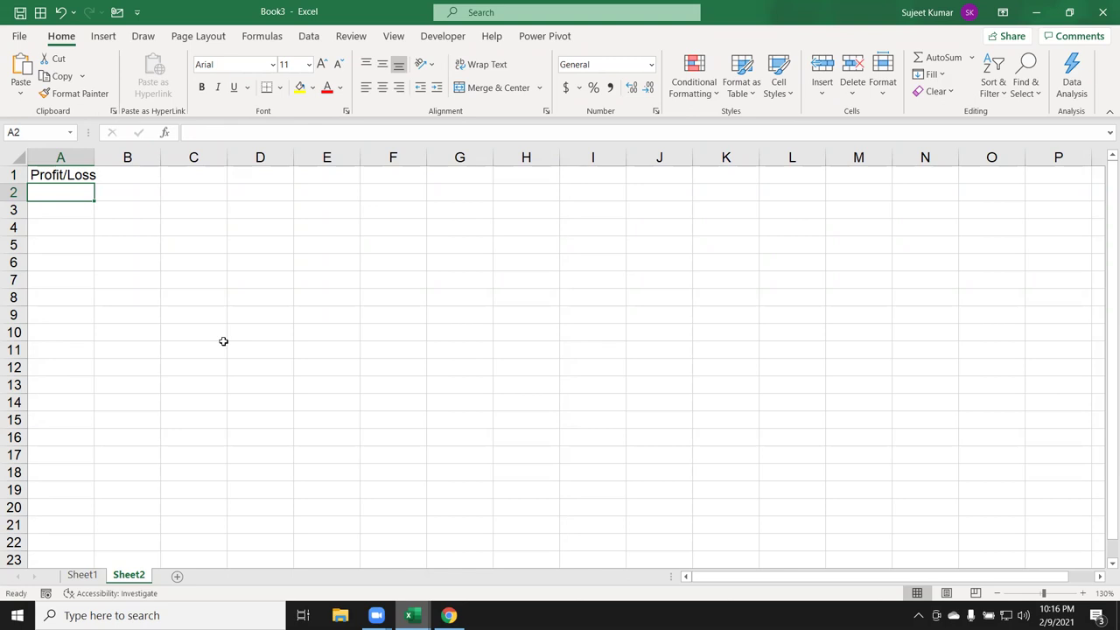
- Enter 85, -95, 65, -85, 32, 62 and -85 in A2:A8
type("85")
key("Return")
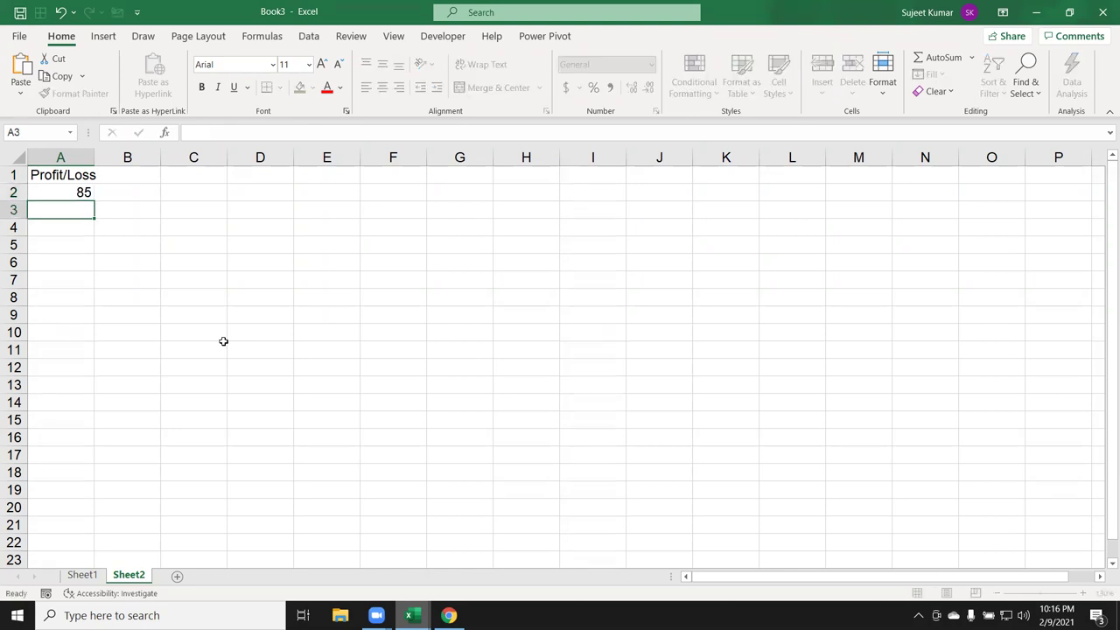
type("-9")
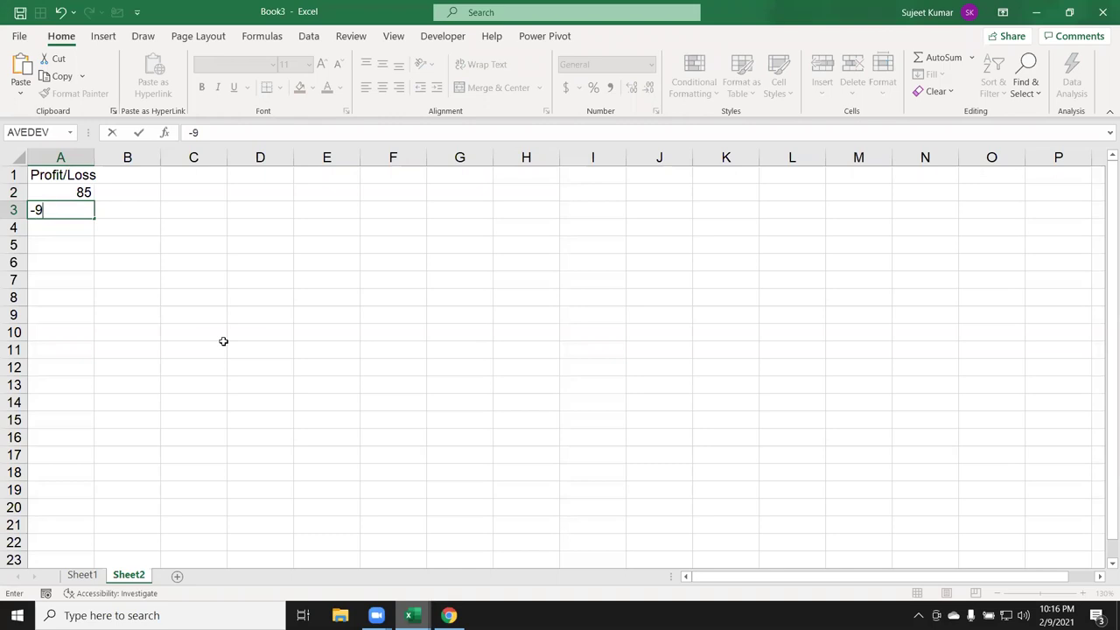
type("5")
key("Return")
type("65")
key("Return")
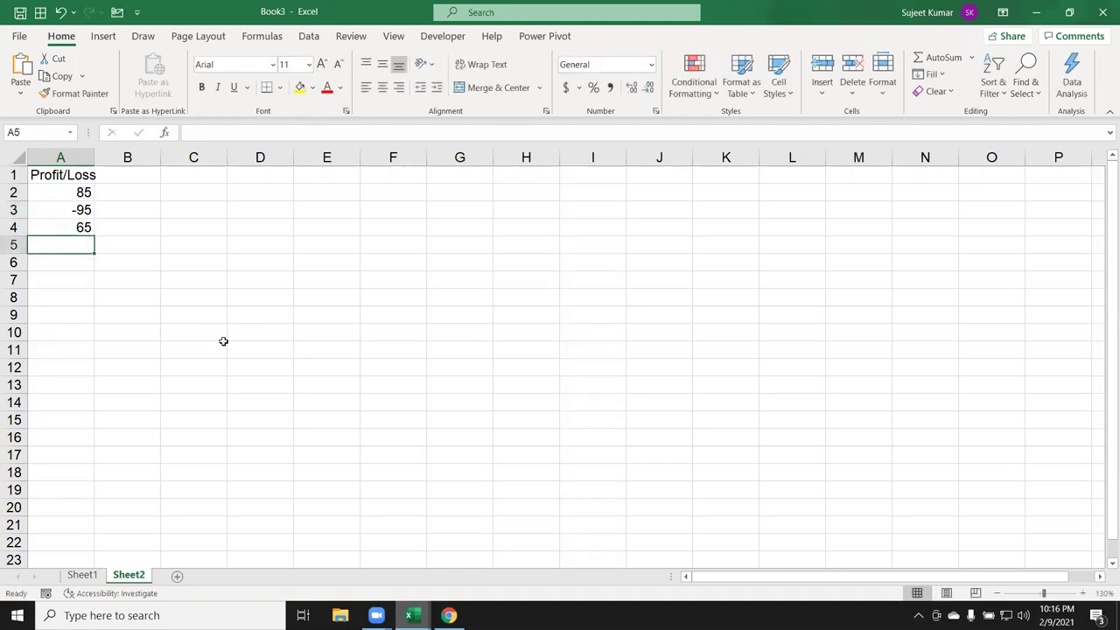
type("-85")
key("Return")
type("32")
key("Return")
type("62")
key("Return")
type("-85")
key("Return")
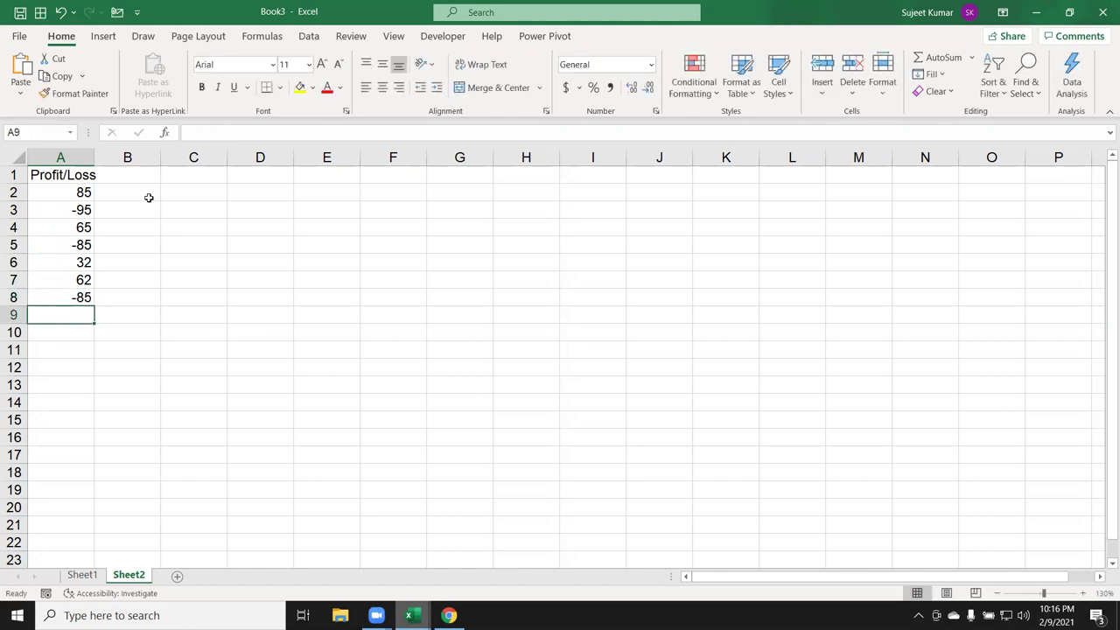
left_click(147, 194)
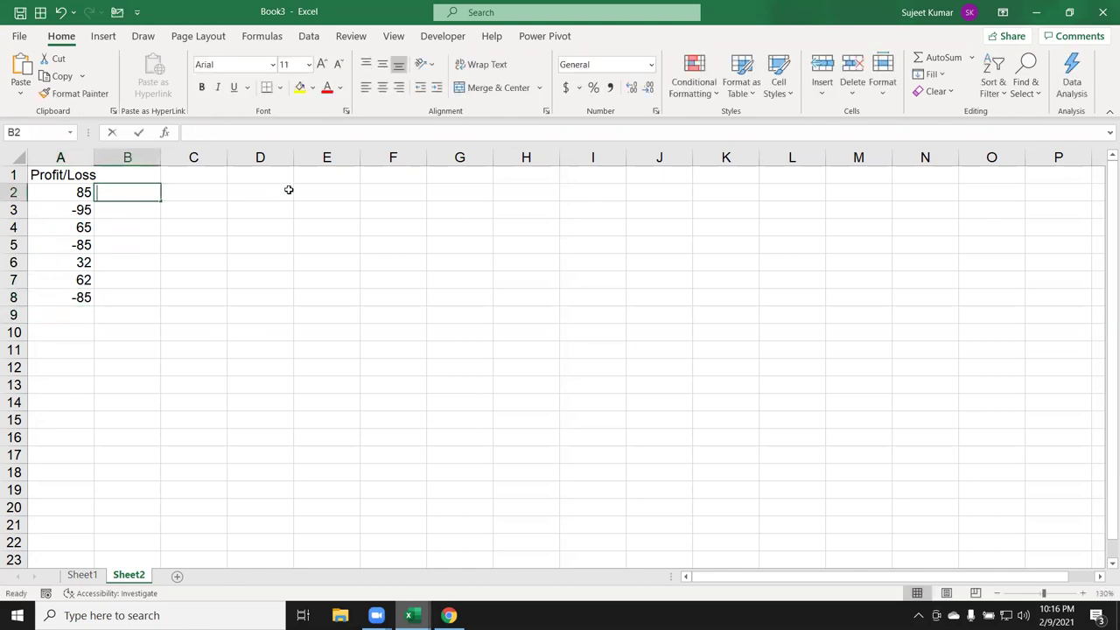
- Enter =IF(A2<0,REPT("|",A2/5)) in B2
type("=if")
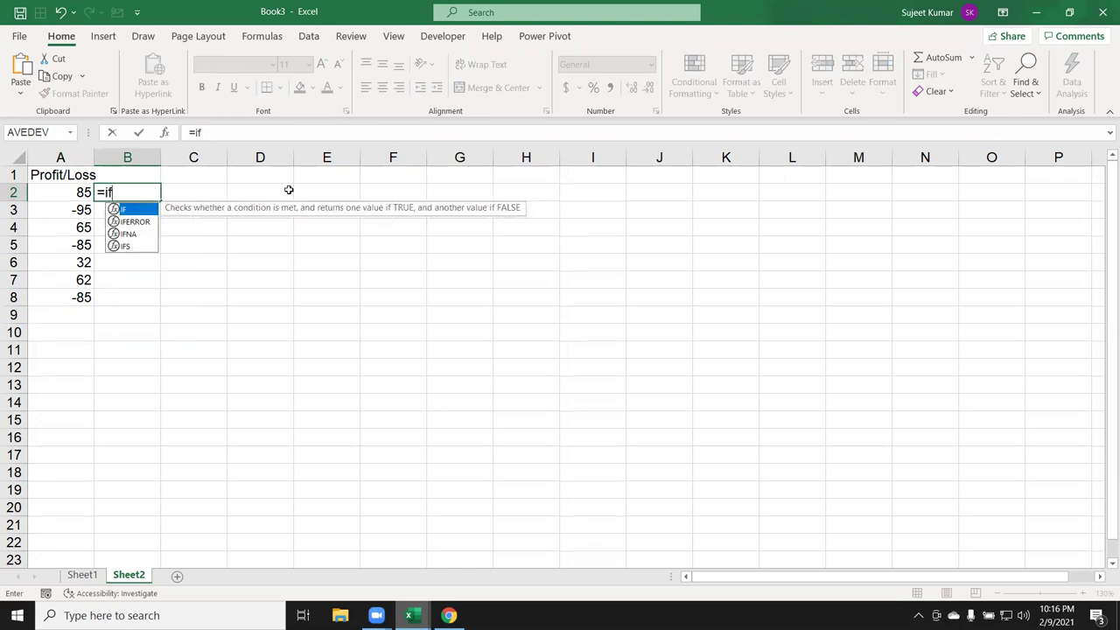
type("(")
key("Left")
type("<0,re")
key("Down")
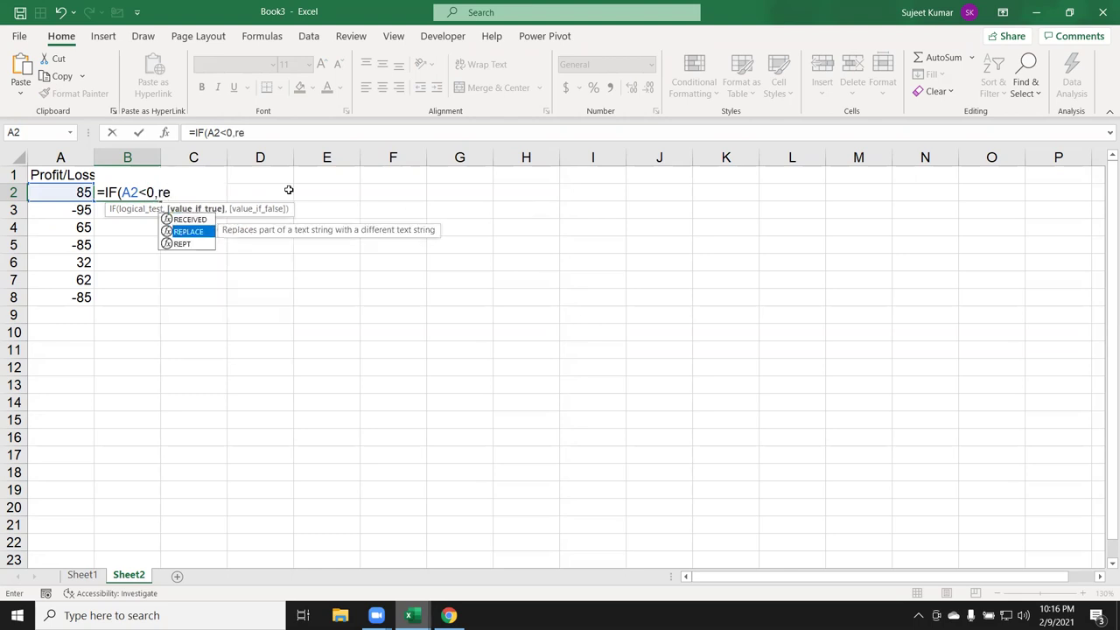
key("Down")
key("Tab")
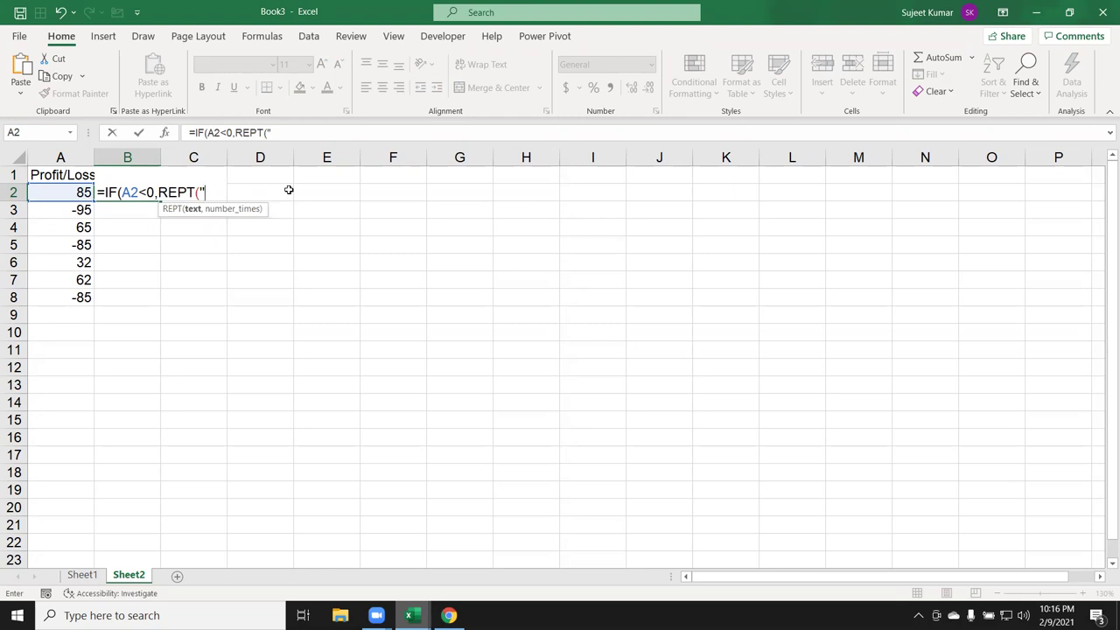
type("|\",")
left_click(72, 189)
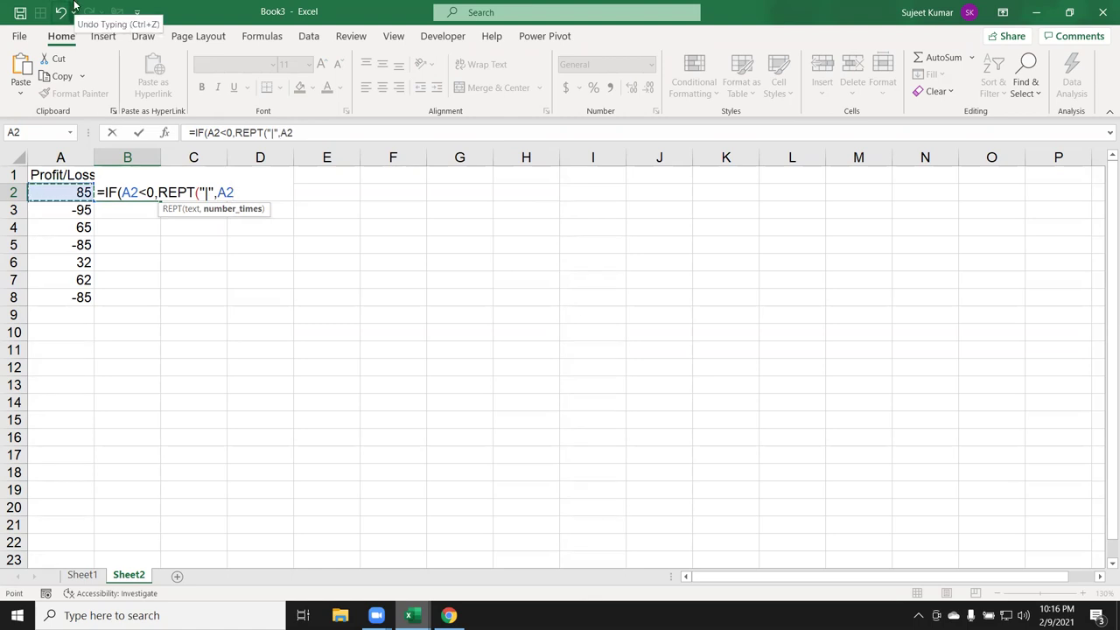
type("/5)")
key("Return")
key("Return")
- Add the "" false argument to B2's IF formula and fill it down to B8
key("Up")
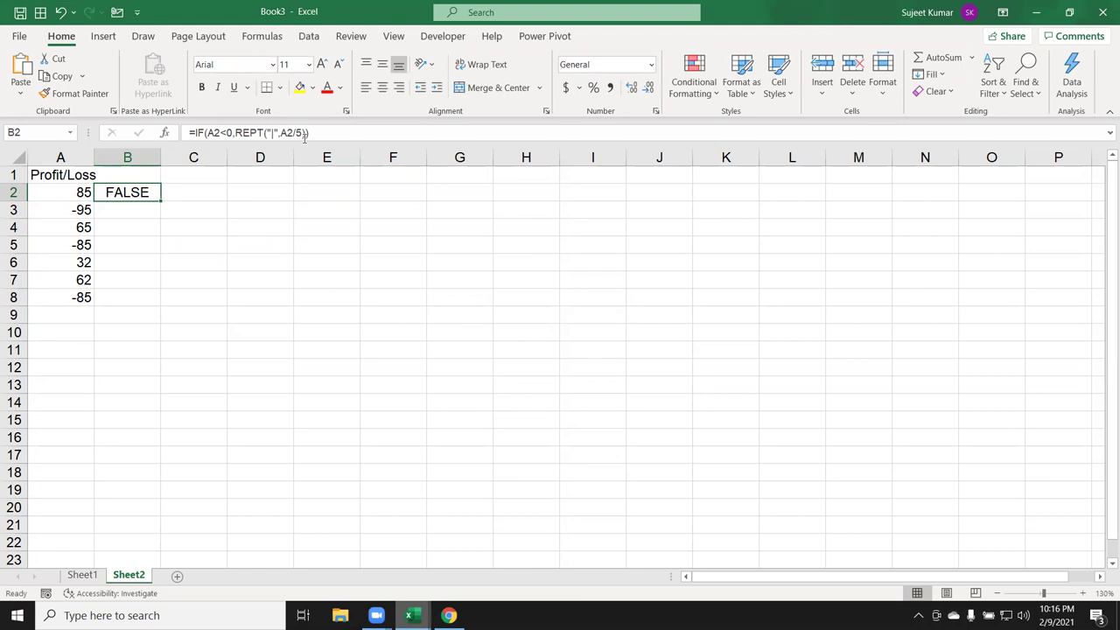
left_click(301, 132)
left_click(322, 137)
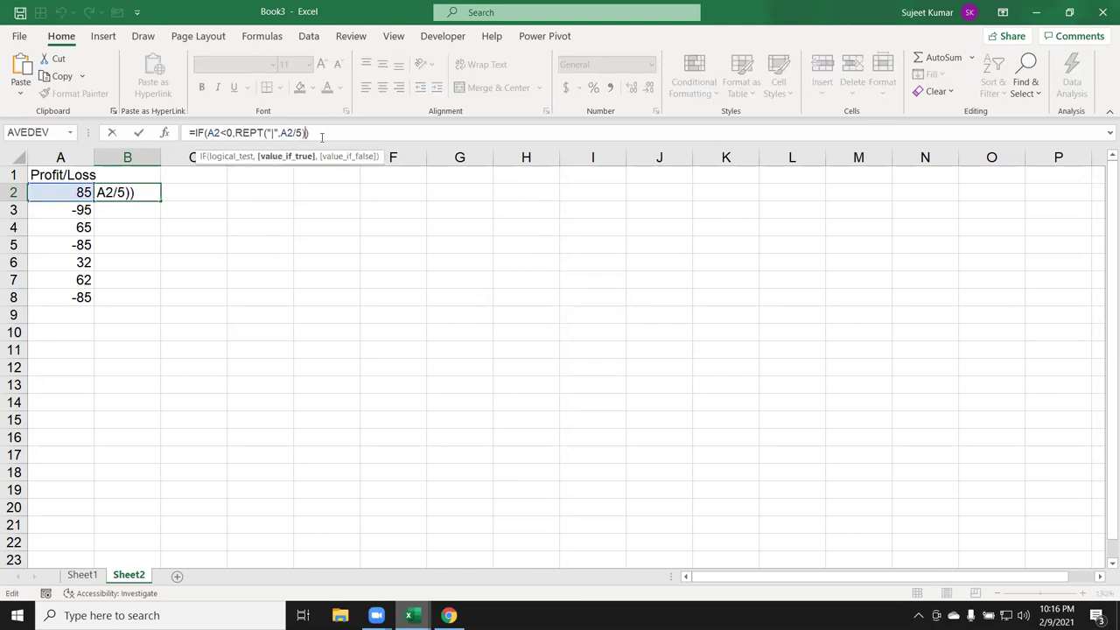
key("BackSpace")
type(",\"\")")
key("Return")
key("Up")
left_click_drag(161, 202, 163, 307)
left_click(142, 191)
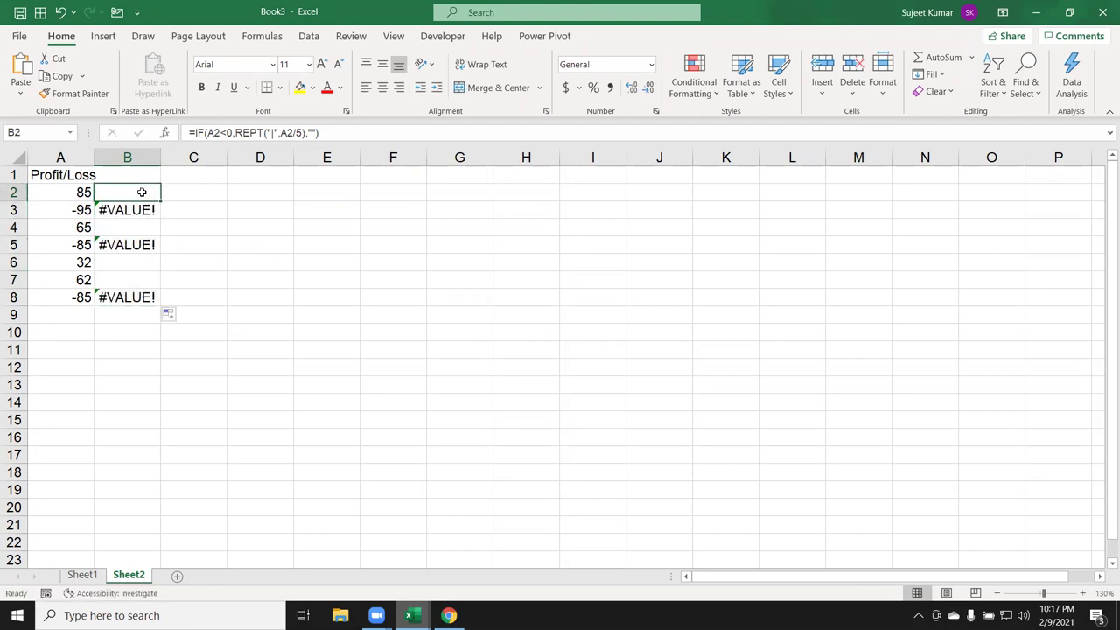
- Wrap A2 in ABS in B2's formula, =IF(A2<0,REPT("|",ABS(A2)/5),""), and fill it down to B8
left_click(282, 132)
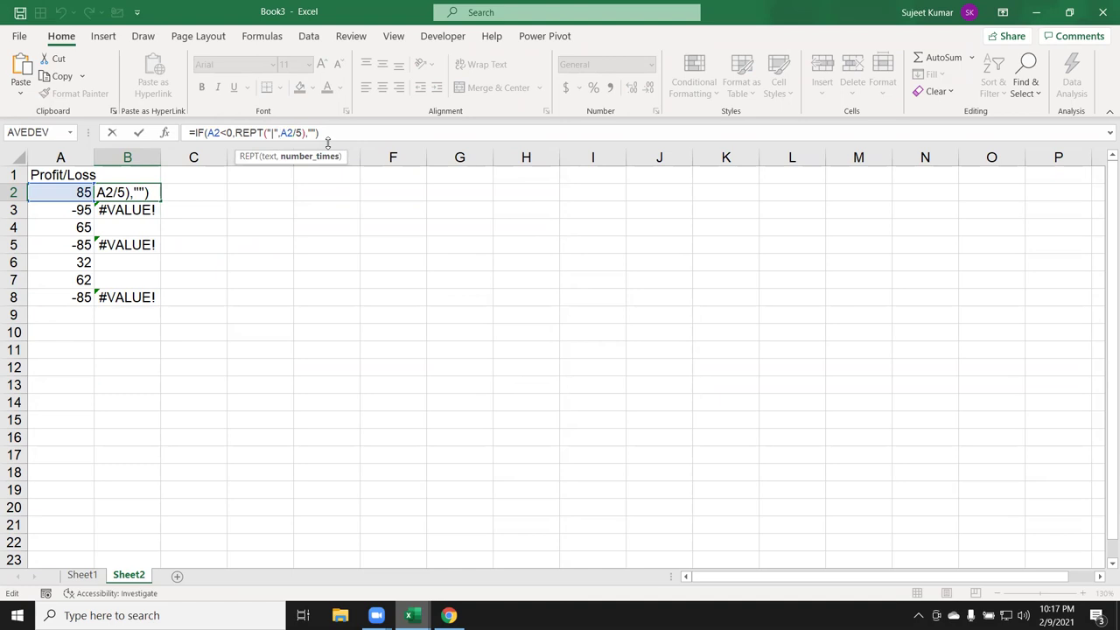
type("ab")
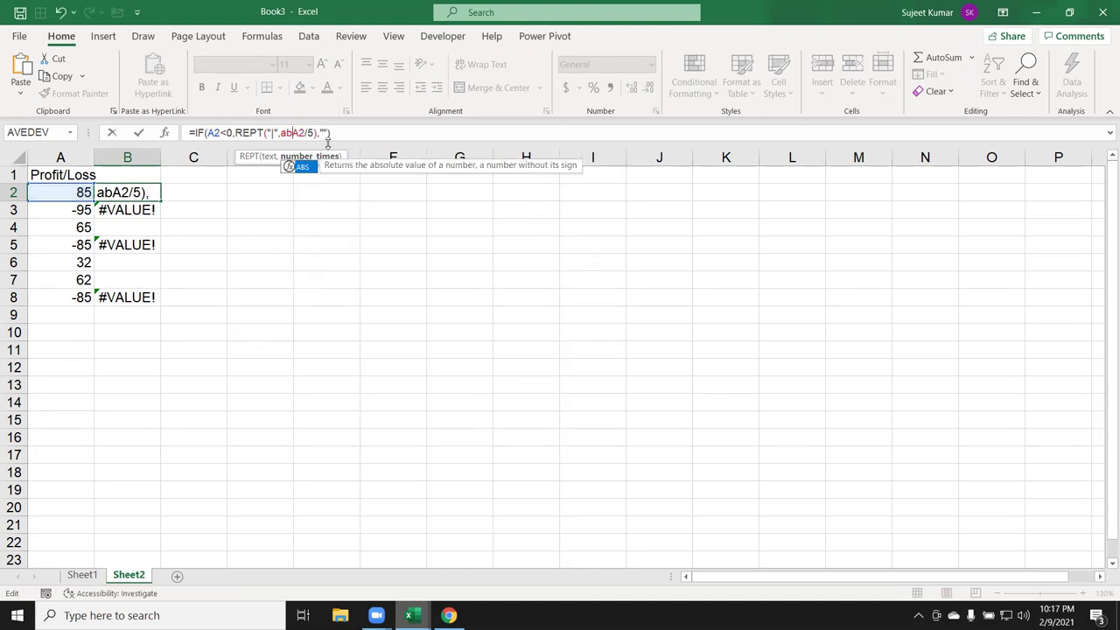
key("Tab")
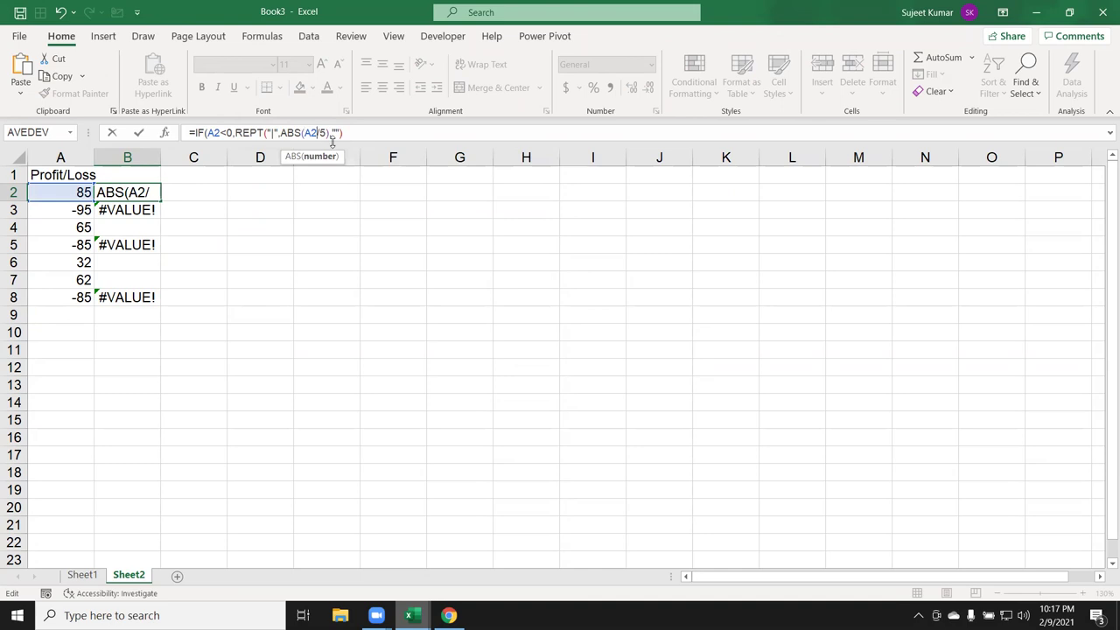
type(")")
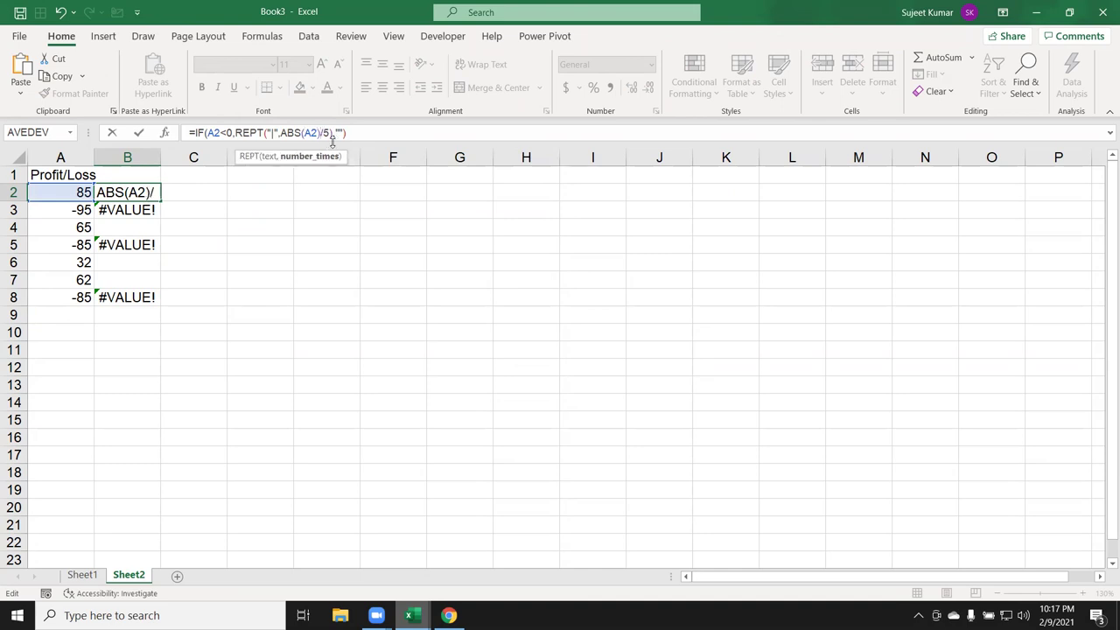
key("Return")
left_click(152, 198)
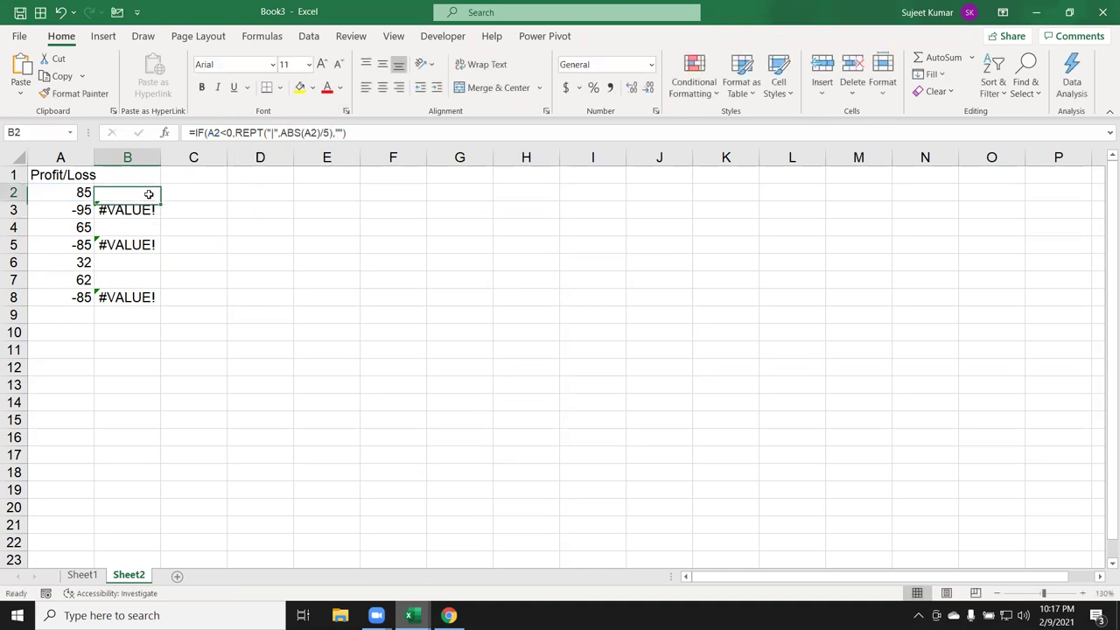
double_click(159, 200)
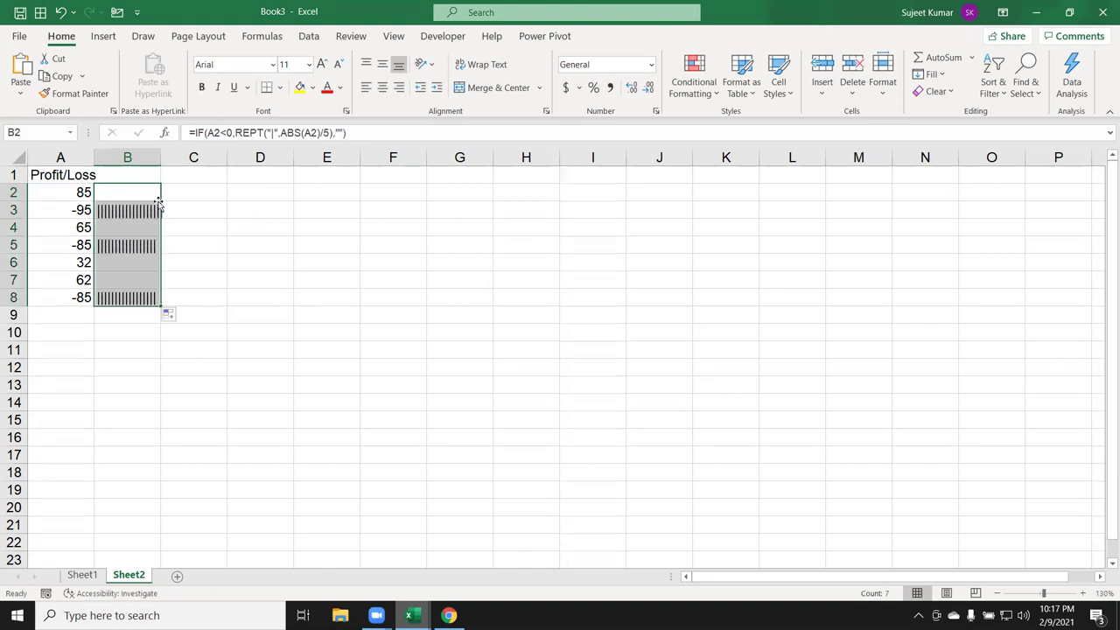
- Copy B2's formula text from the formula bar for reuse in C2
left_click(158, 191)
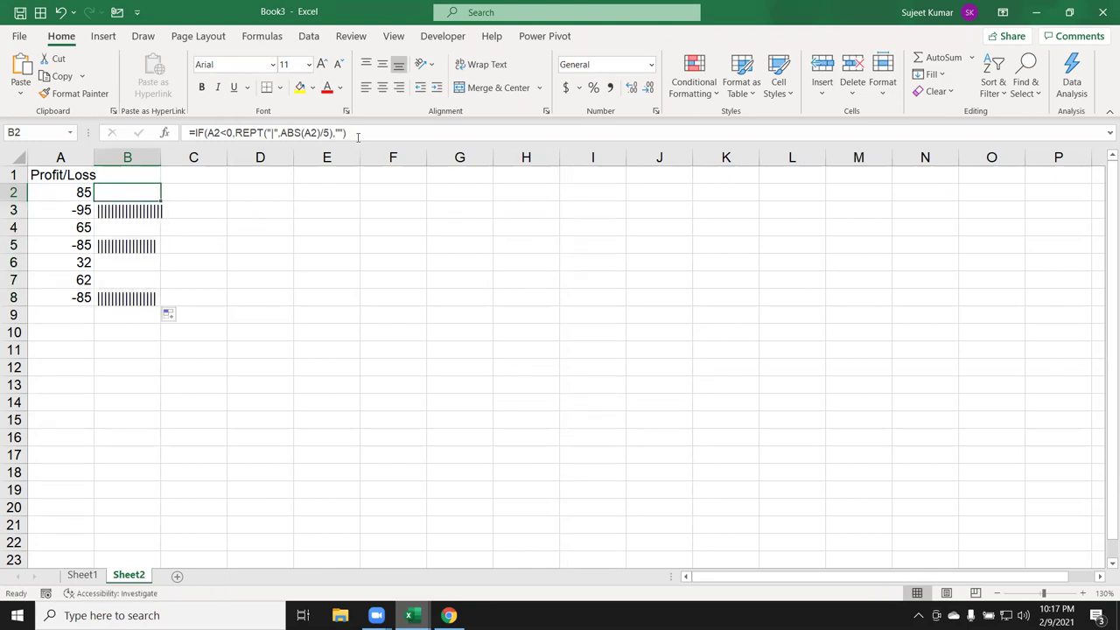
left_click_drag(350, 133, 187, 133)
key("Escape")
left_click(184, 190)
- Paste the formula into C2 and change its condition from A2<0 to A2>0
key("ctrl+v")
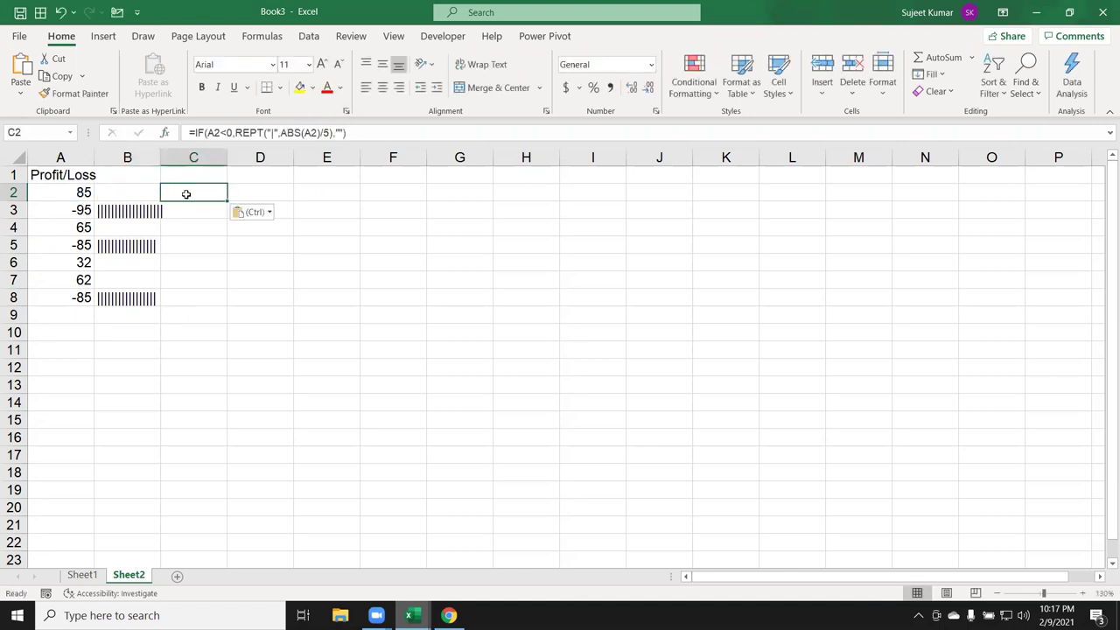
double_click(186, 193)
left_click(208, 192)
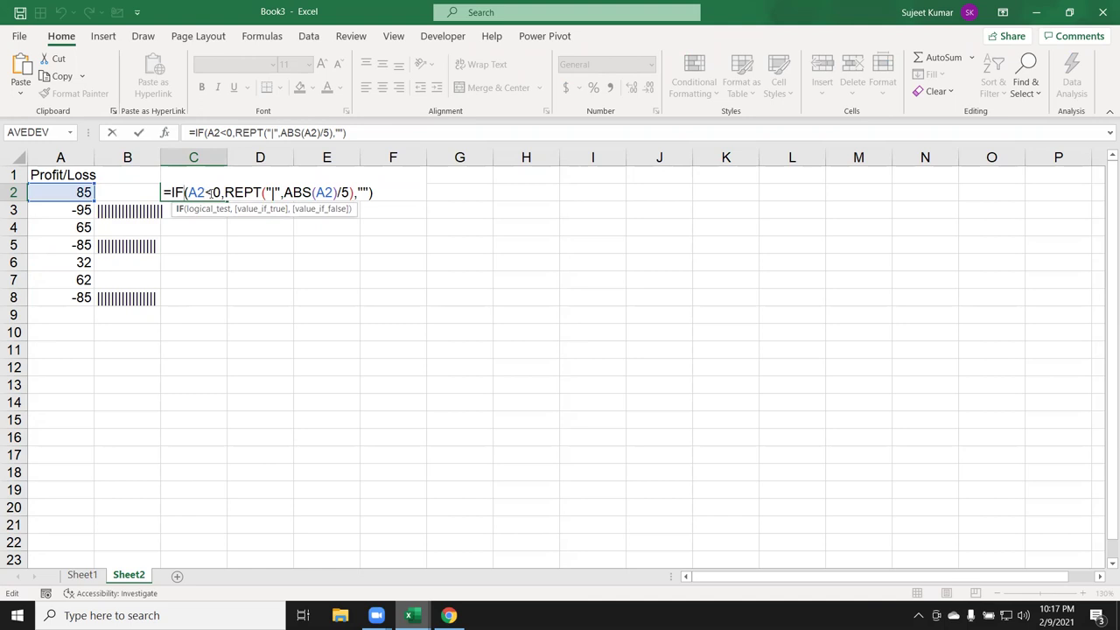
left_click(214, 192)
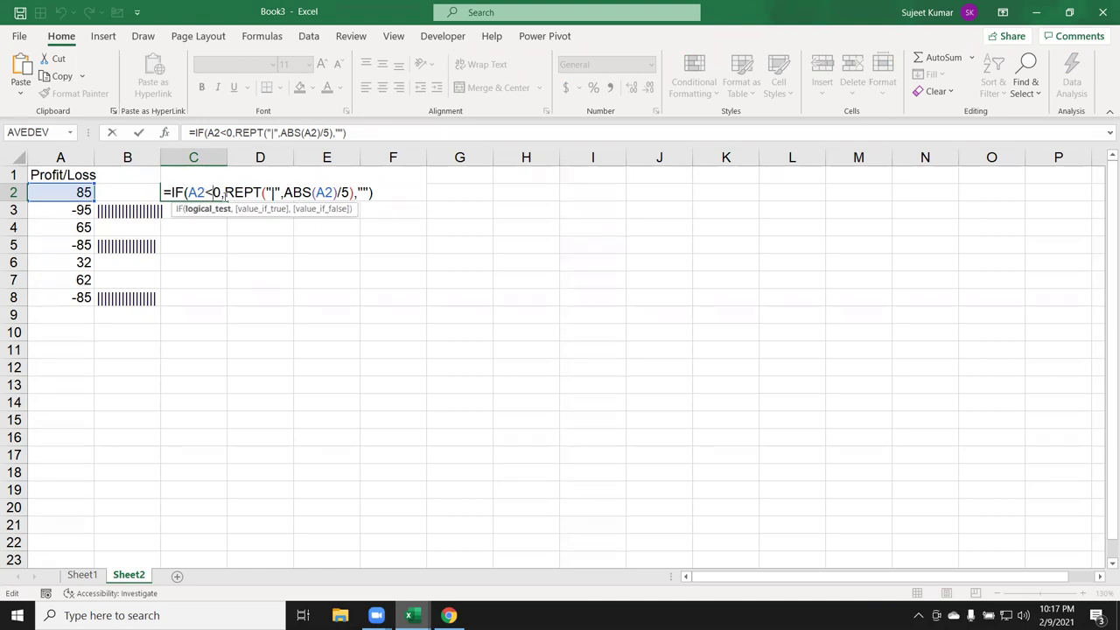
key("BackSpace")
type(">")
key("Return")
- Fill C2's positive-value formula down to C8, then select both bar columns B2:C8
left_click(223, 195)
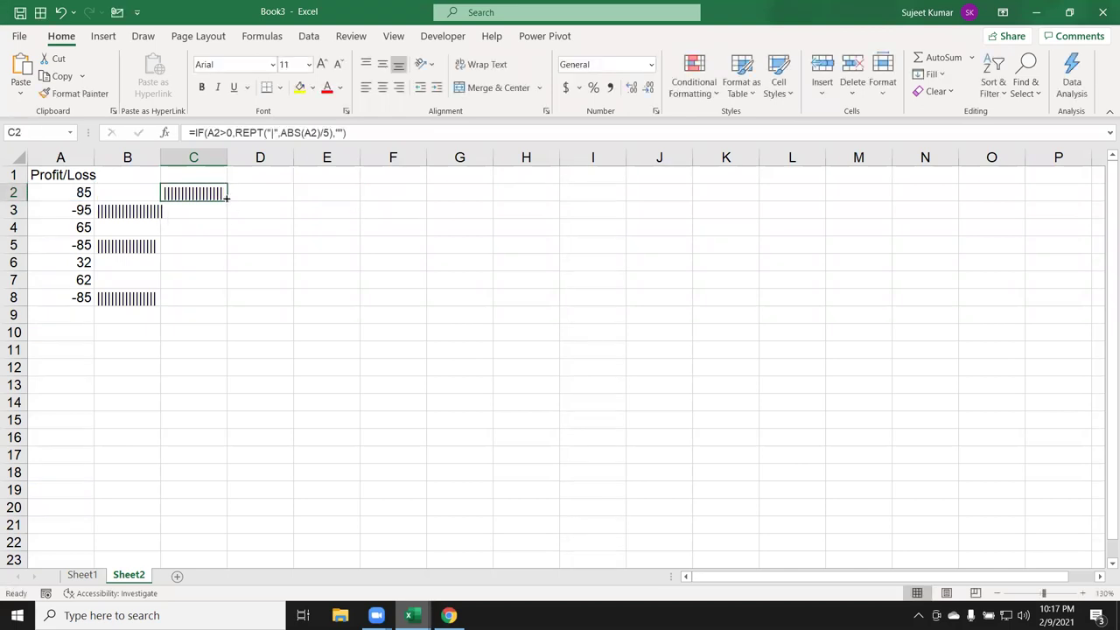
left_click_drag(226, 198, 231, 306)
left_click_drag(210, 243, 207, 279)
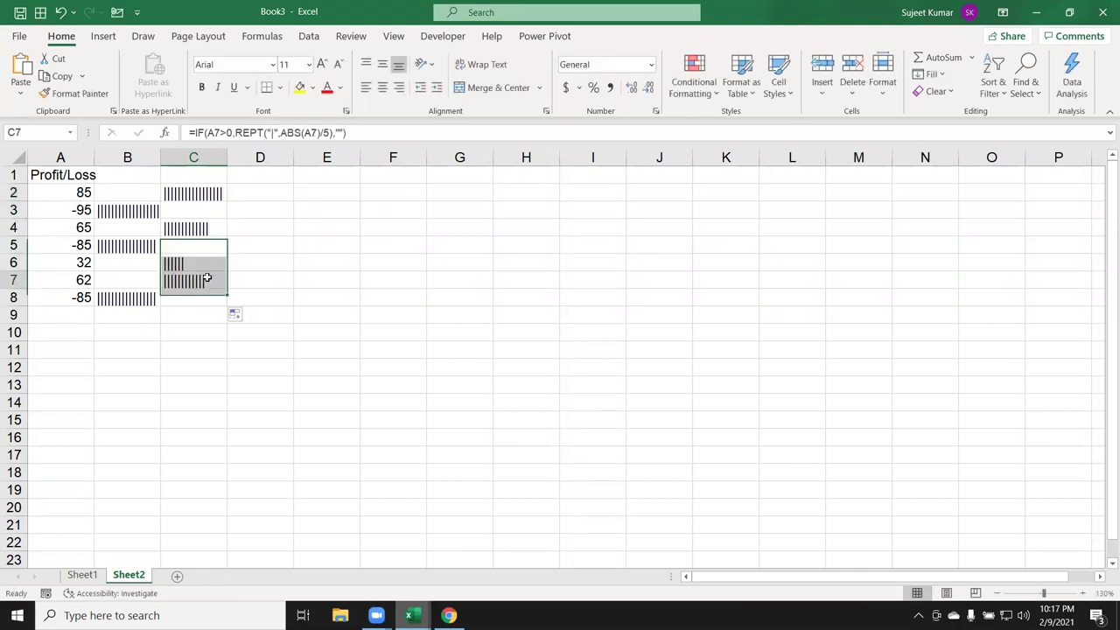
left_click(208, 278)
left_click_drag(140, 193, 191, 299)
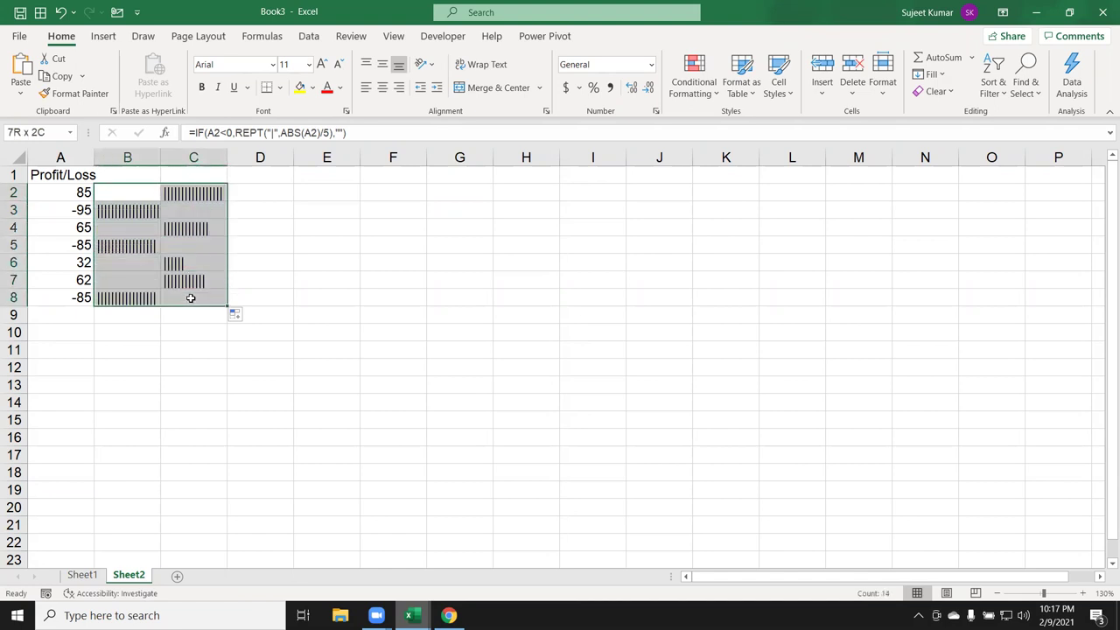
- Set the B2:C8 bars to the Britannic Bold font
left_click(278, 90)
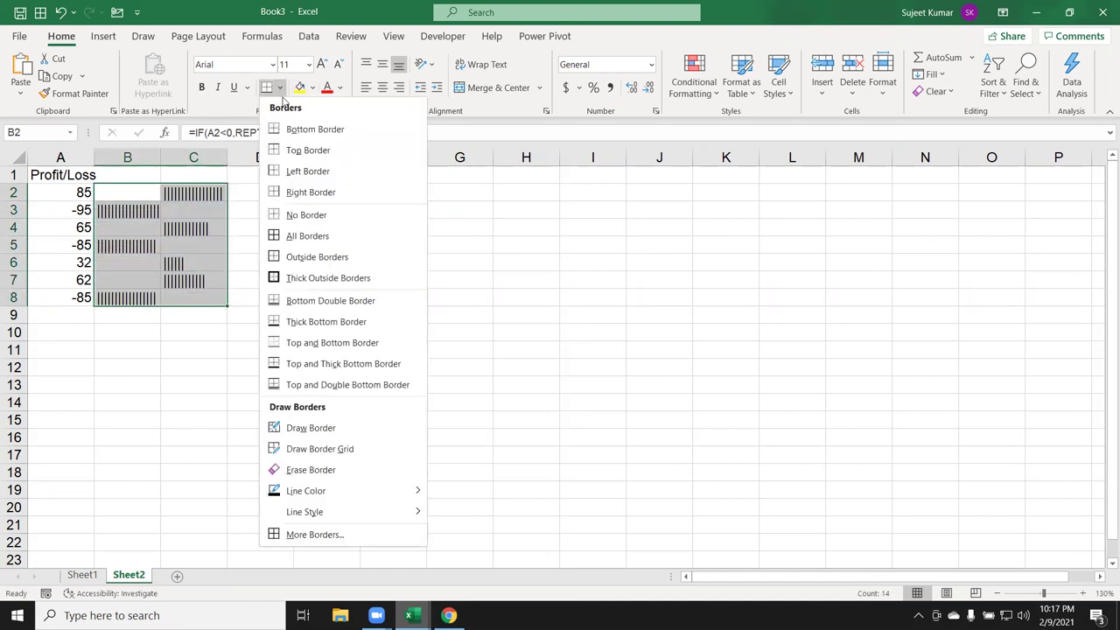
left_click(274, 67)
scroll(282, 385, "down", 3)
scroll(283, 386, "down", 3)
scroll(297, 385, "down", 5)
scroll(307, 388, "down", 2)
scroll(306, 388, "down", 2)
scroll(308, 393, "up", 2)
left_click(295, 306)
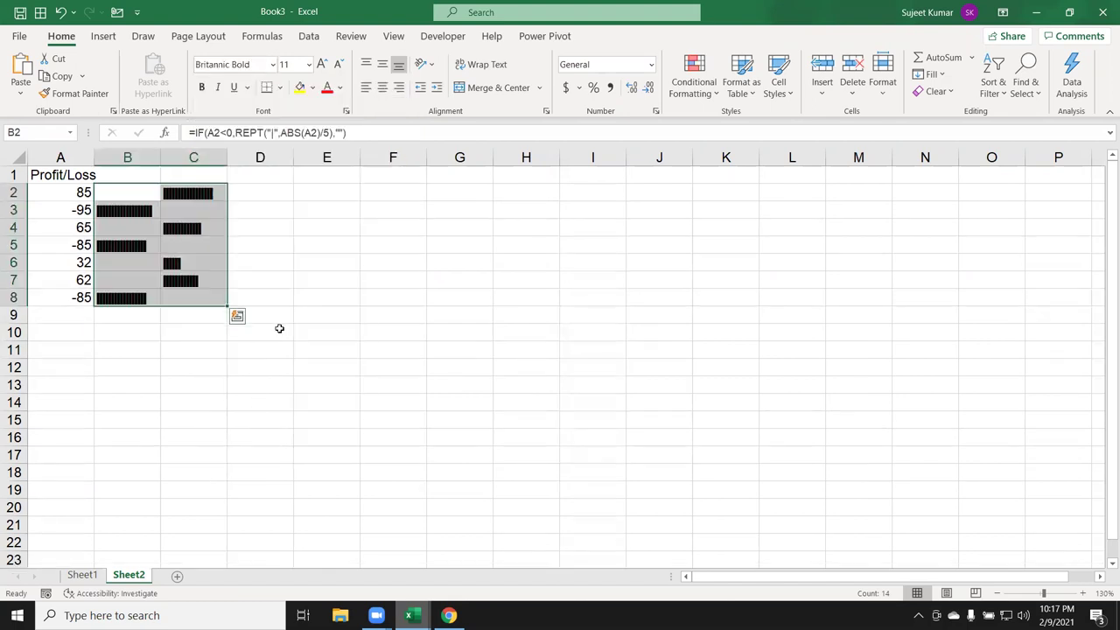
- Right-align the loss bars in B2:B8 and colour them red
left_click(231, 295)
left_click_drag(153, 201, 139, 304)
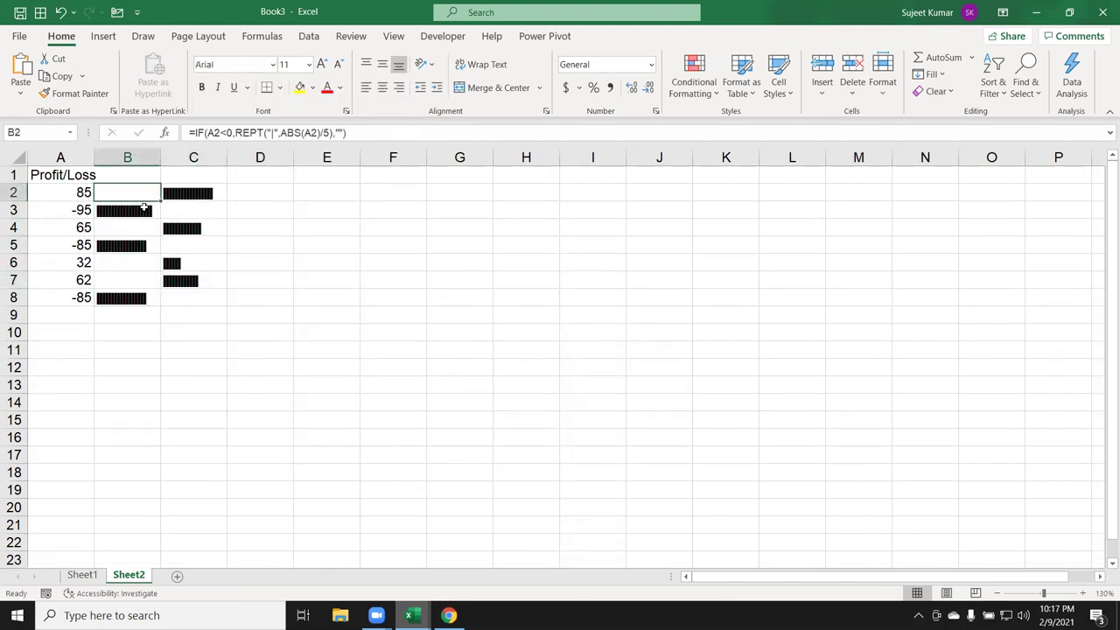
left_click(400, 87)
left_click_drag(207, 176, 203, 315)
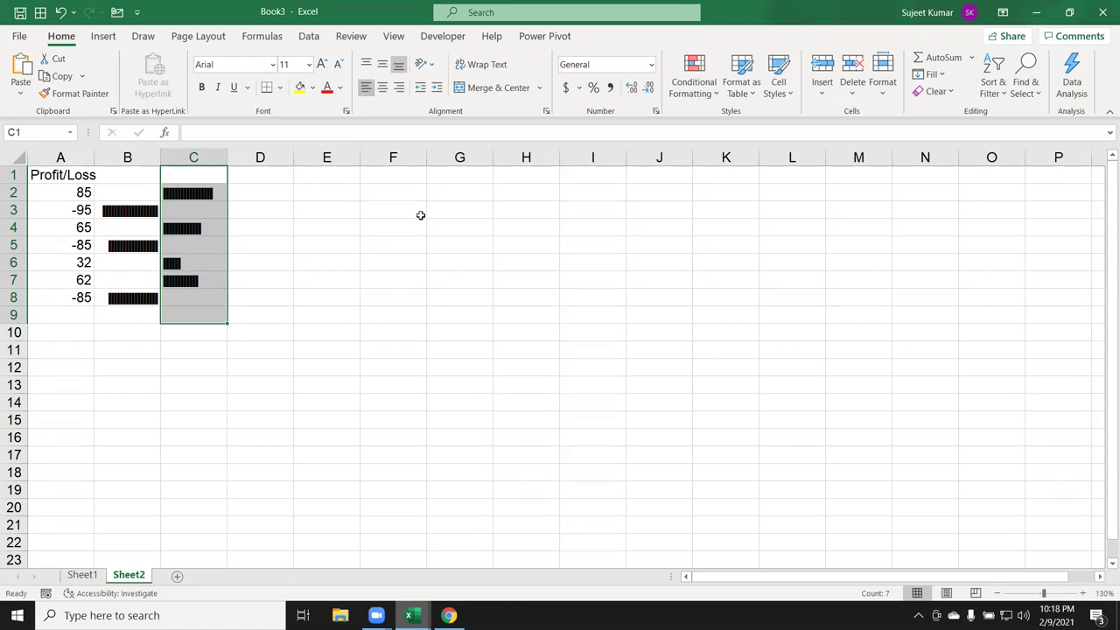
left_click(362, 299)
left_click_drag(143, 189, 131, 296)
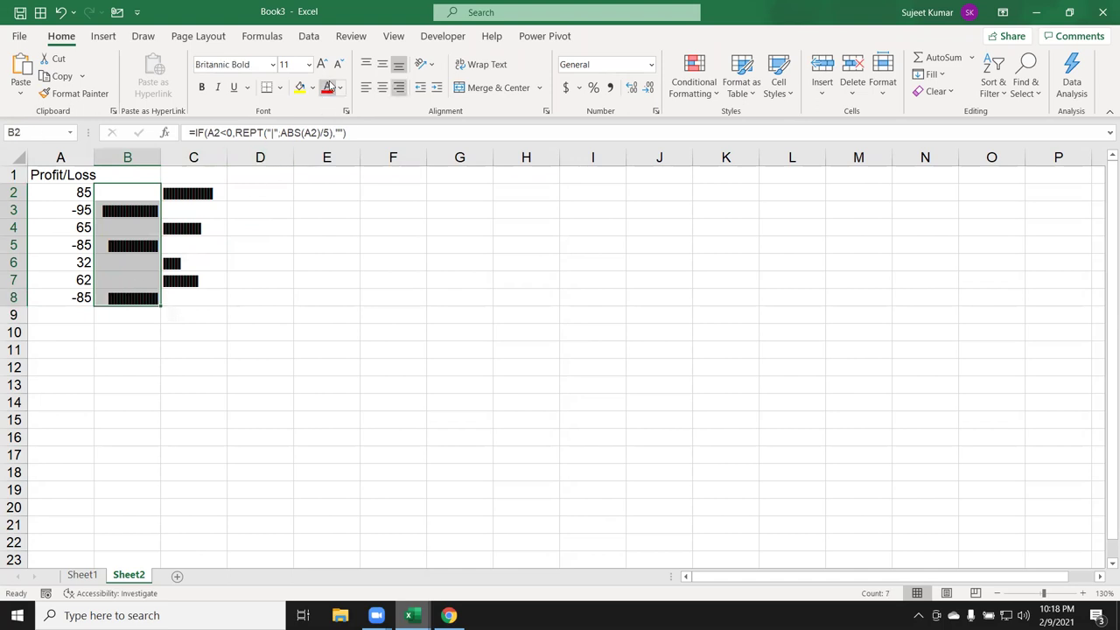
left_click(326, 88)
- Colour the profit bars in C2:C8 light green, then reselect the column B bars
left_click(199, 182)
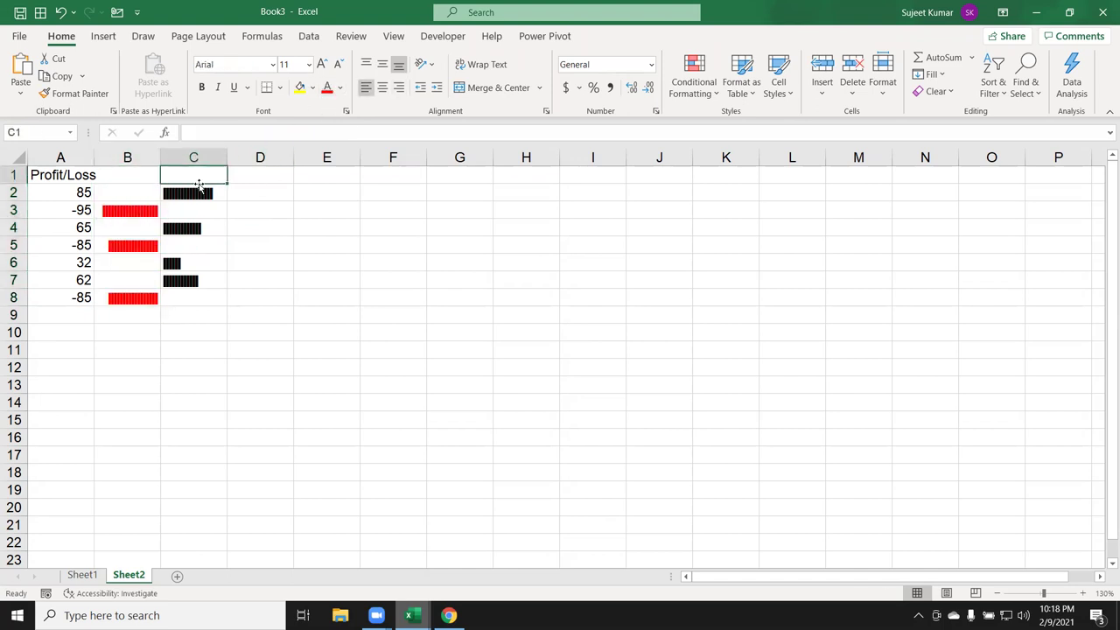
left_click_drag(195, 194, 185, 297)
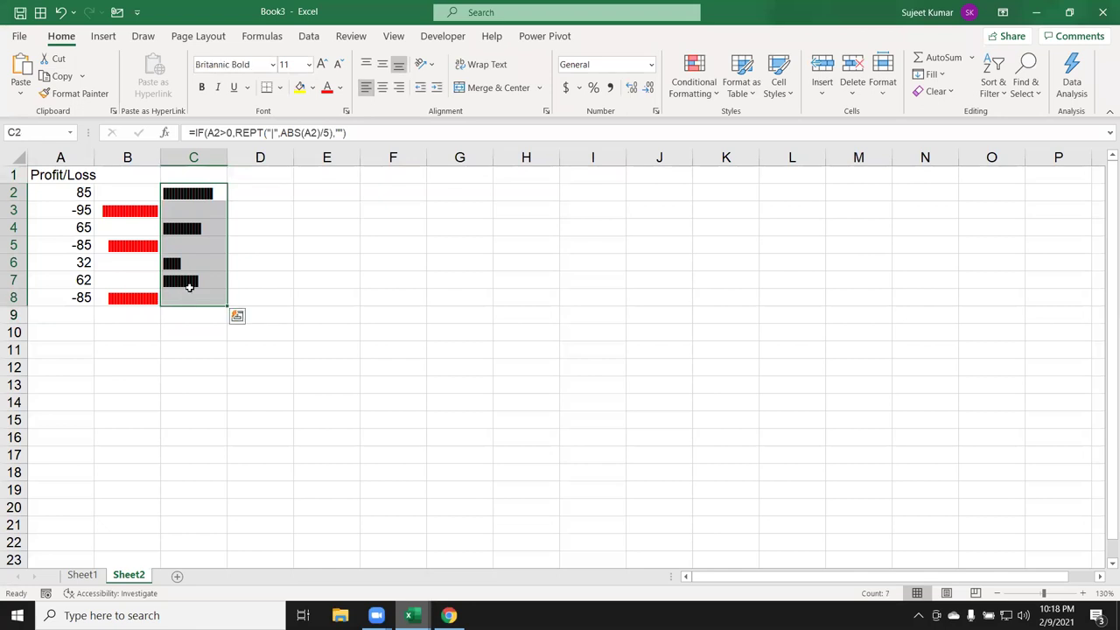
left_click(339, 87)
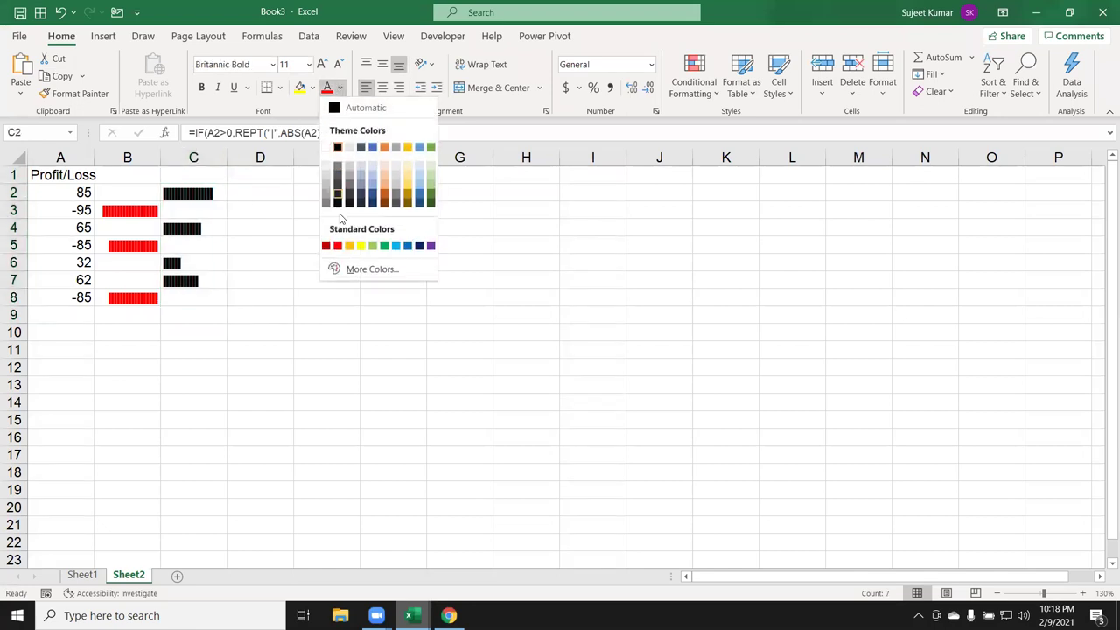
left_click(374, 246)
left_click(260, 350)
left_click_drag(135, 180, 123, 295)
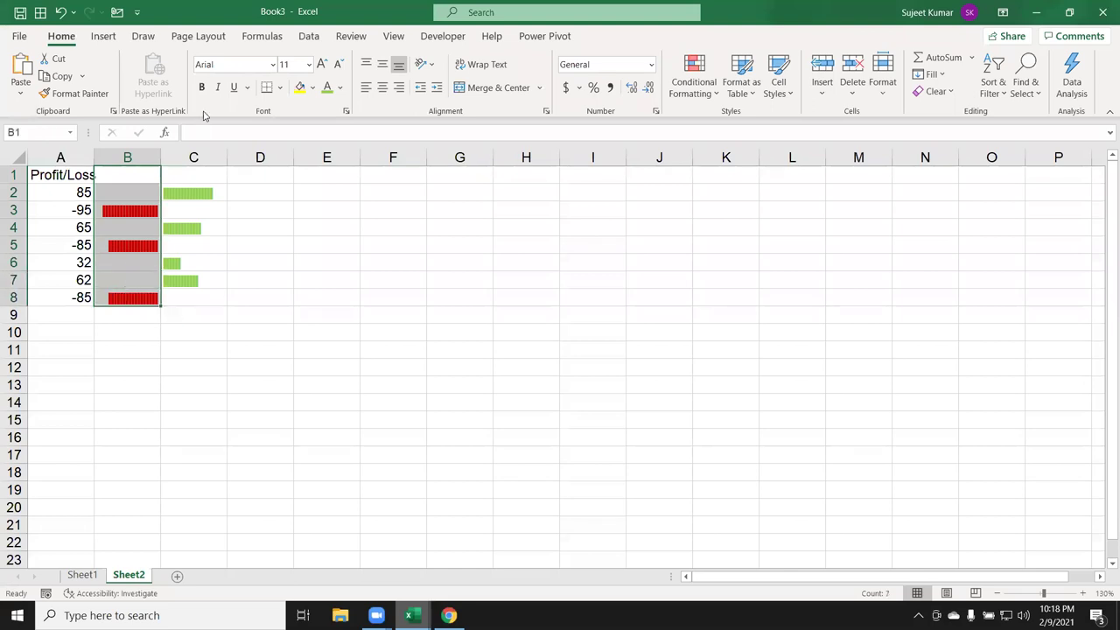
left_click(281, 88)
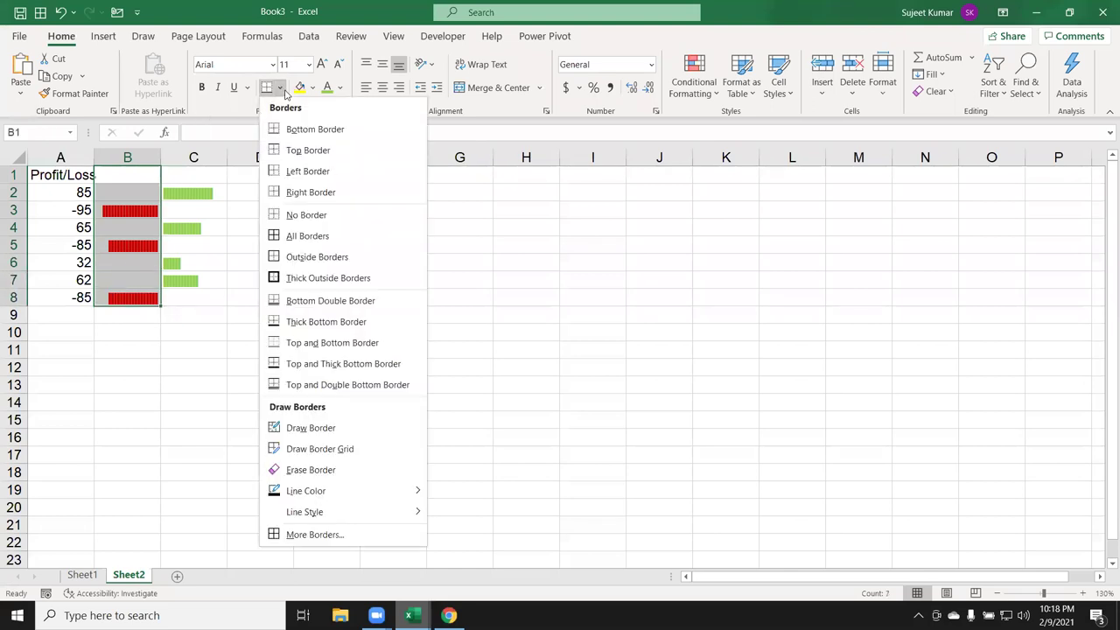
- Add a right border beside the column B bars and a top border above B9:C9
left_click(298, 190)
left_click(215, 311)
left_click(135, 320)
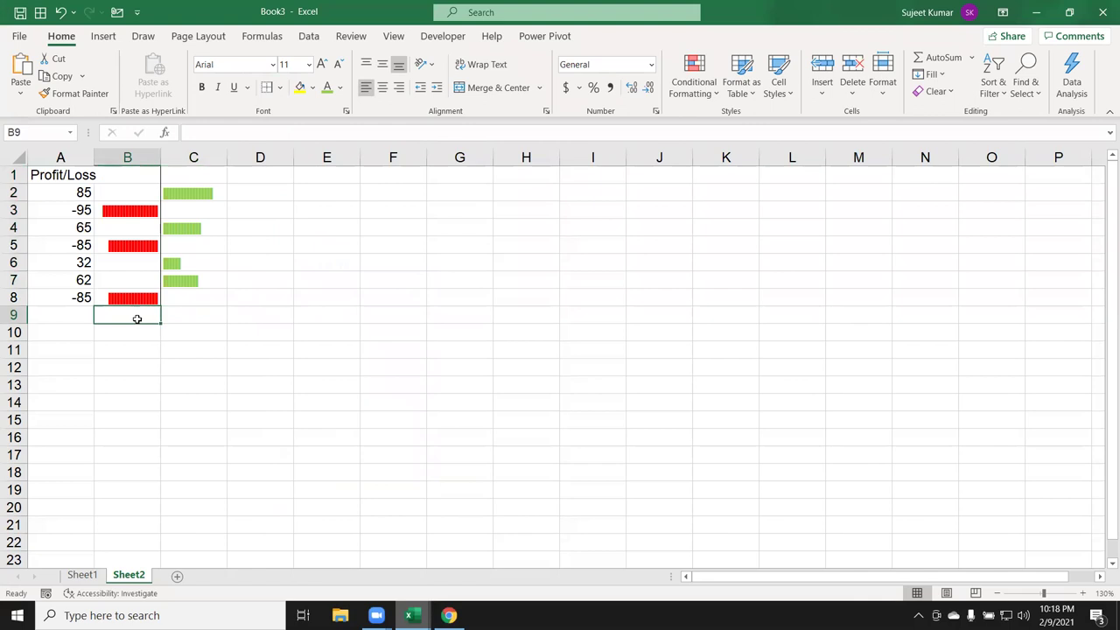
left_click_drag(163, 320, 175, 317)
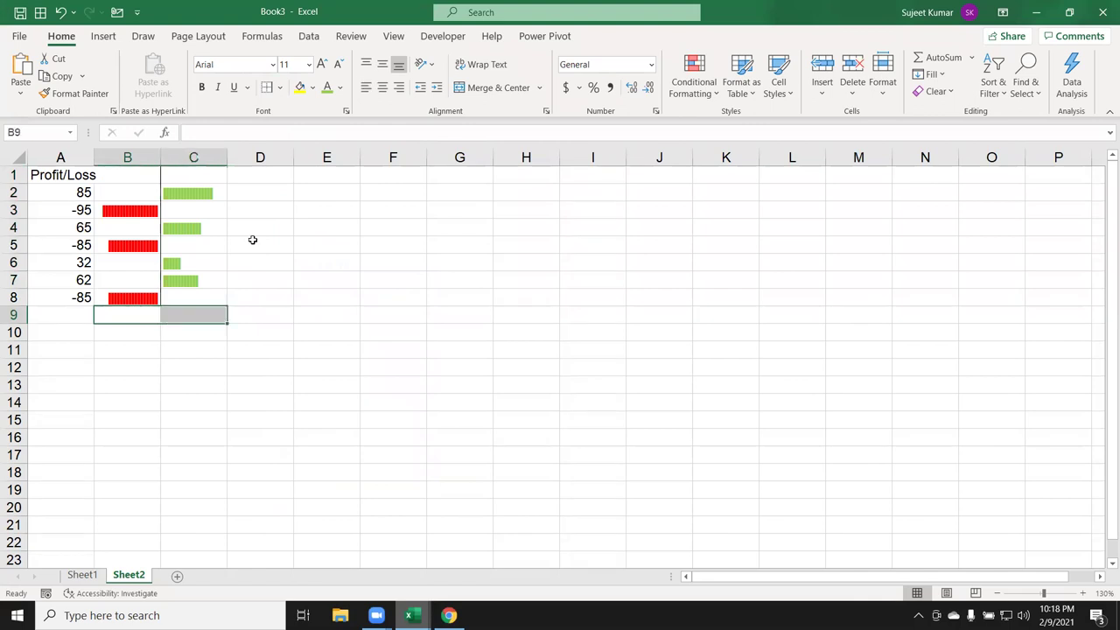
left_click(280, 87)
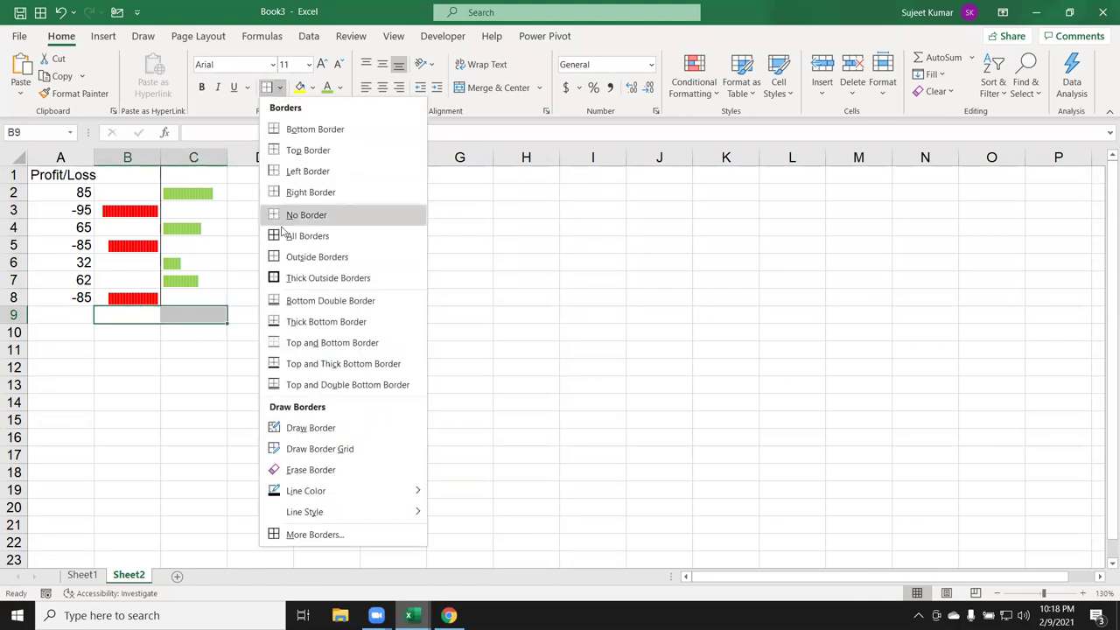
left_click(289, 151)
left_click(303, 275)
left_click(196, 318)
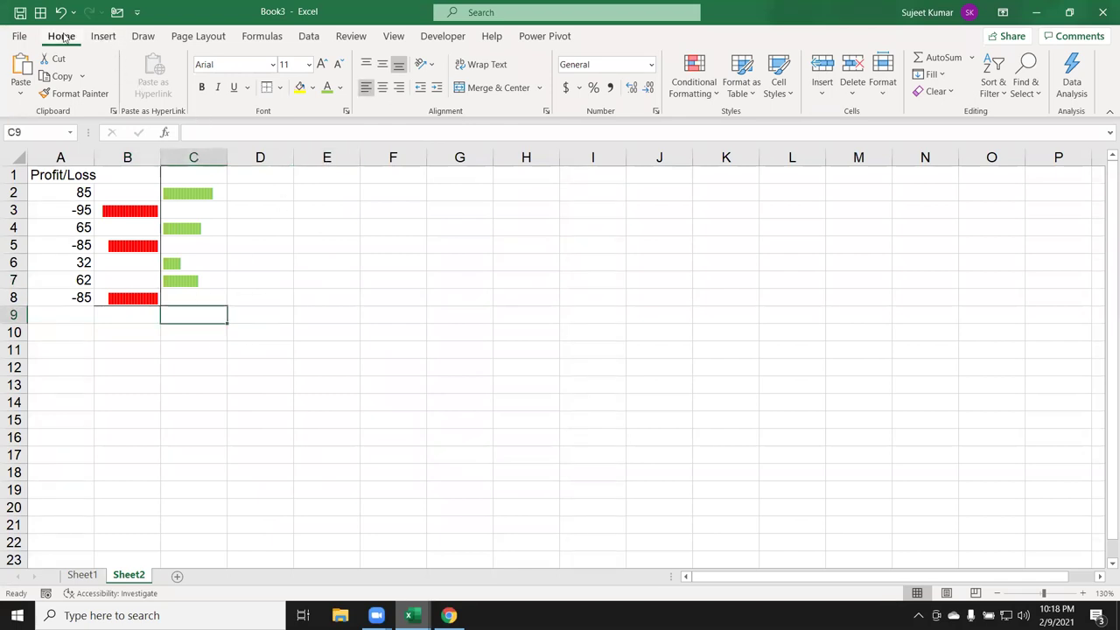
- Hide the sheet gridlines from Page Layout, then select B9:C9
left_click(198, 36)
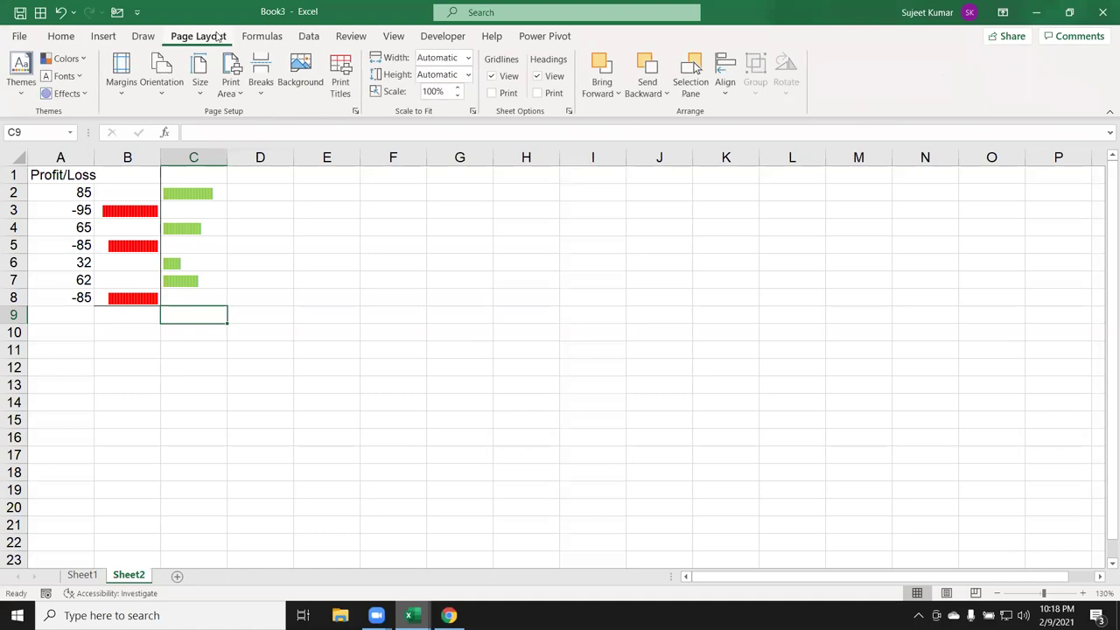
left_click(492, 76)
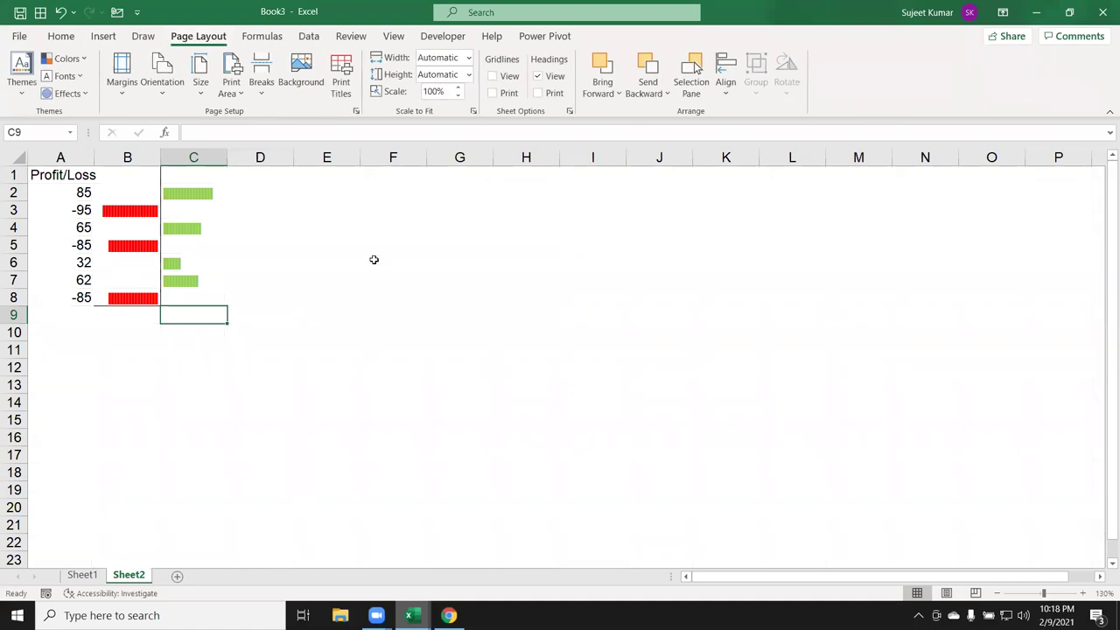
left_click(297, 379)
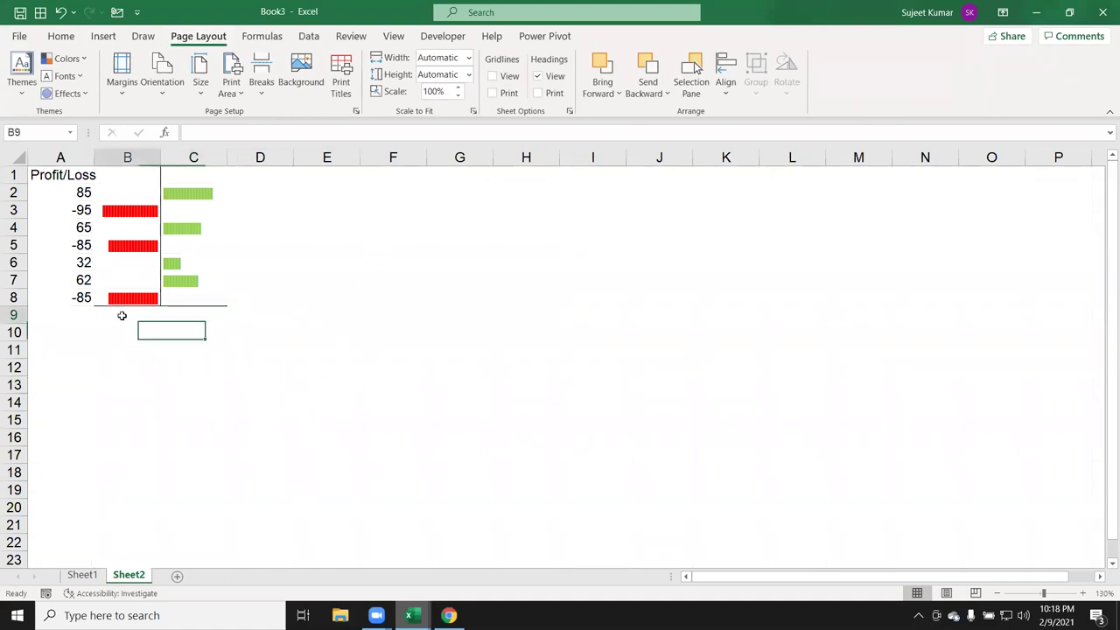
left_click_drag(125, 315, 187, 315)
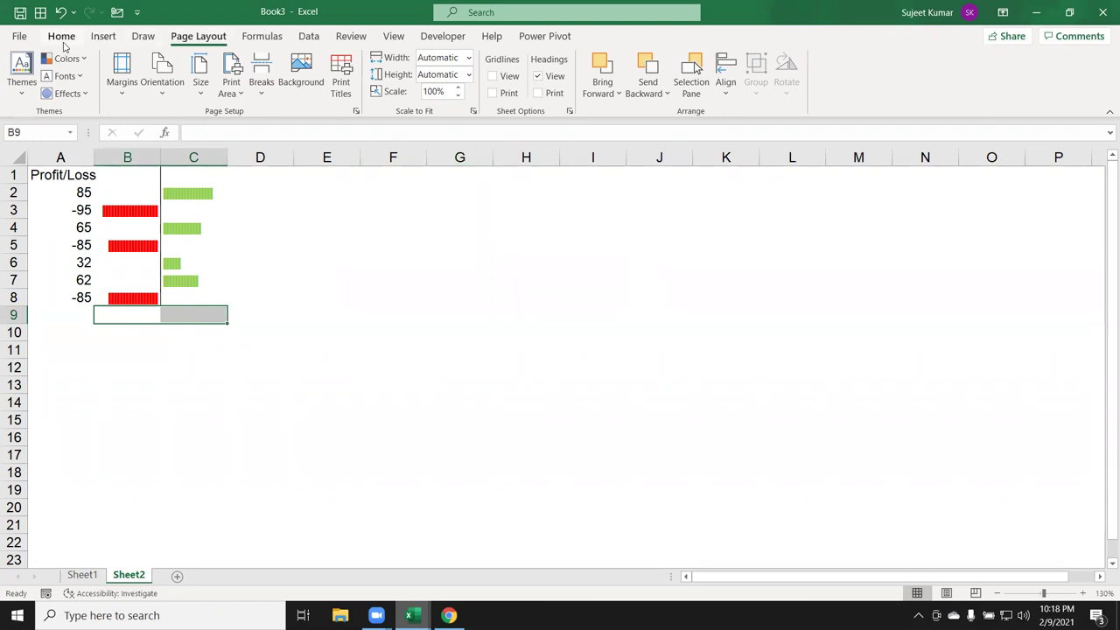
- Merge and centre B9:C9 and enter the axis label '(-) 0 (+)' with adjusted spacing
left_click(62, 36)
left_click(477, 92)
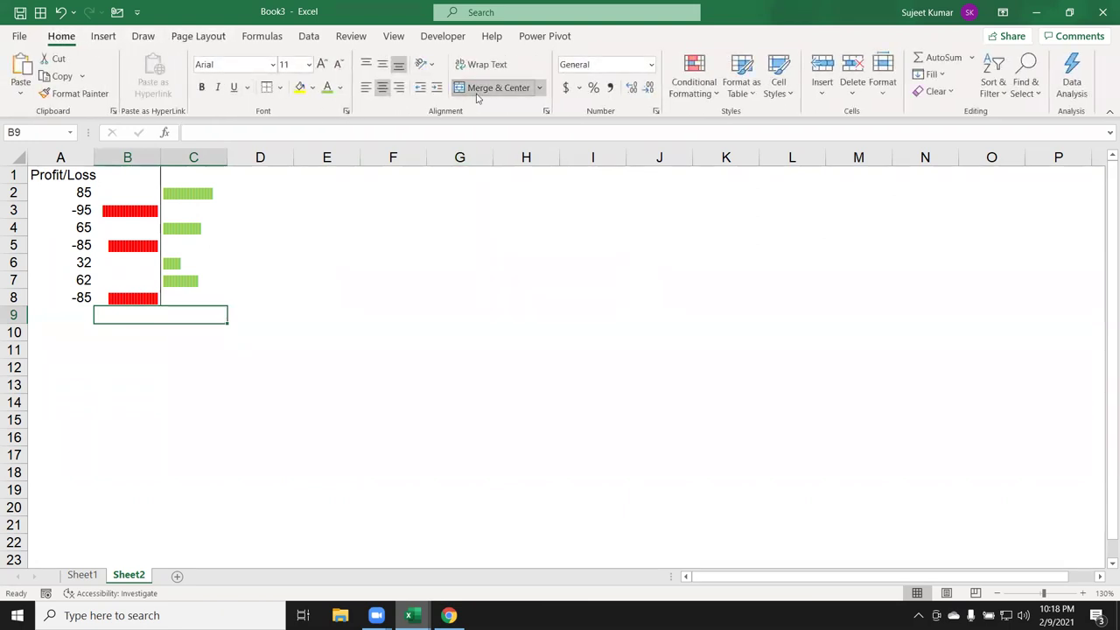
type("0")
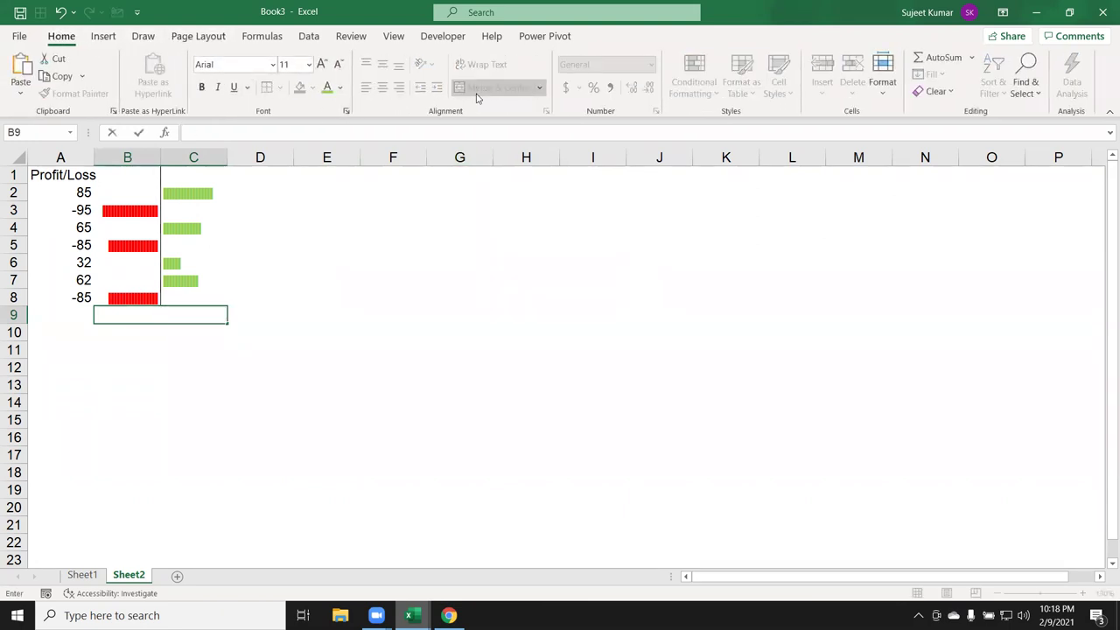
type("-")
key("Escape")
type("-) 0 ")
type("(+)")
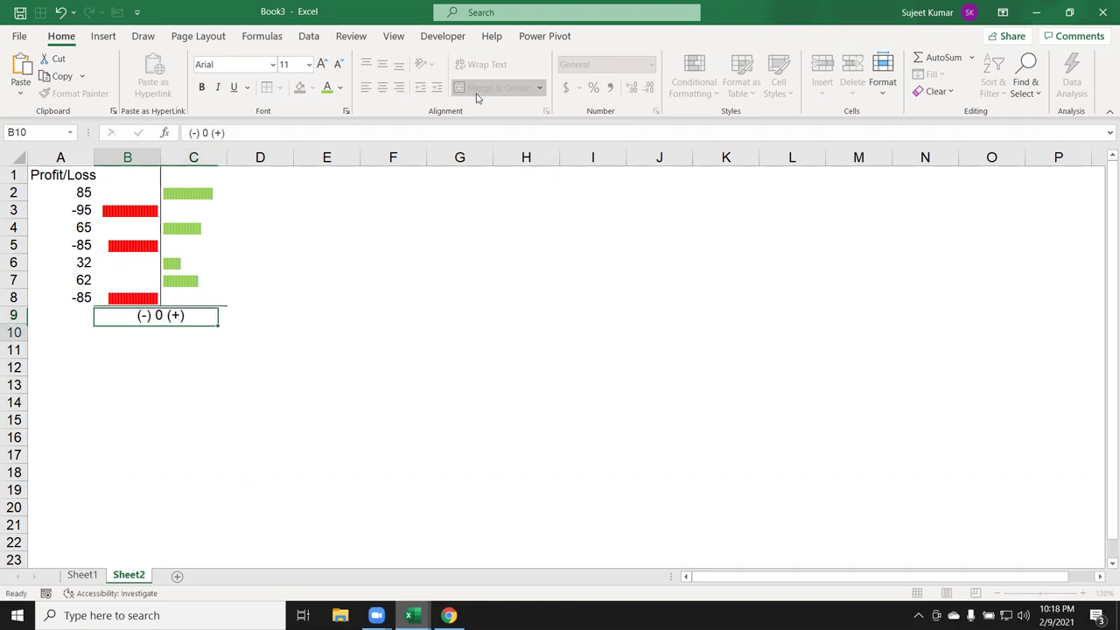
key("Return")
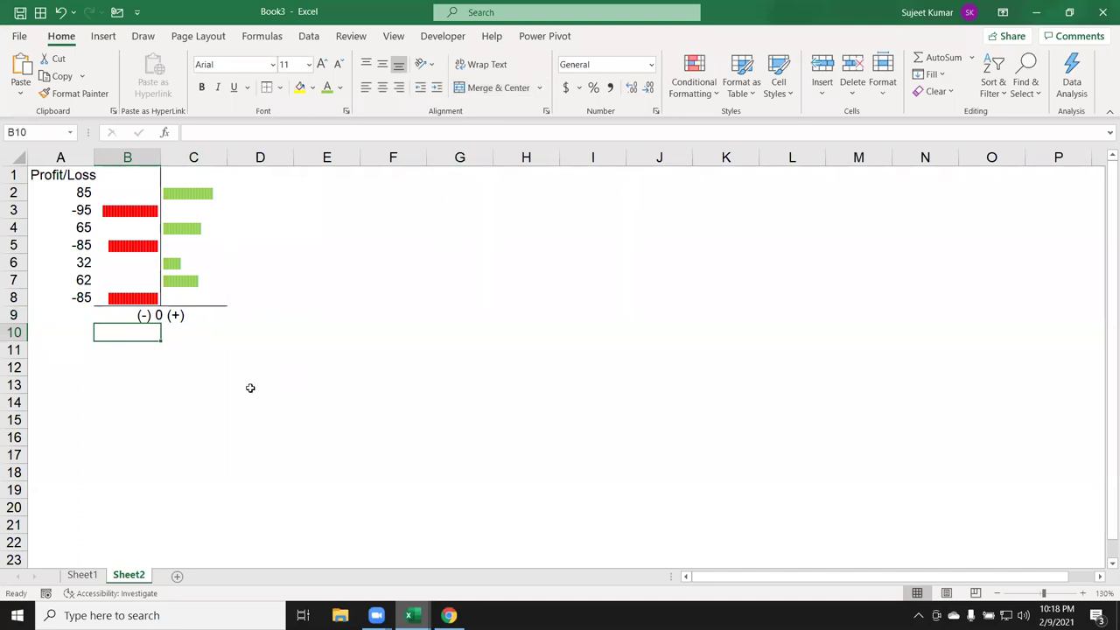
double_click(150, 315)
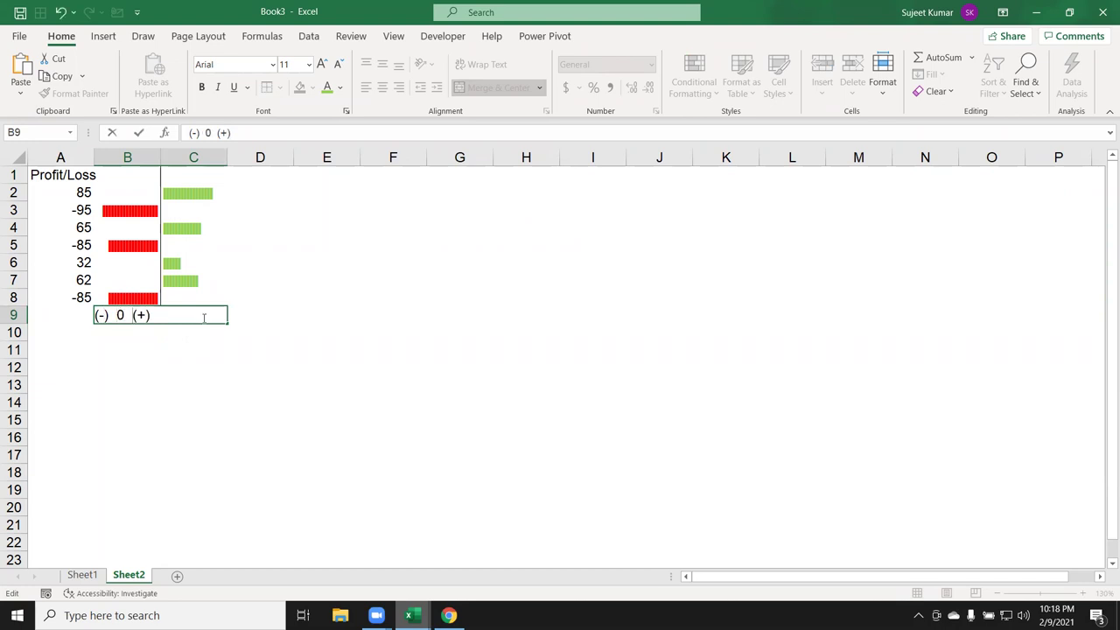
key("Return")
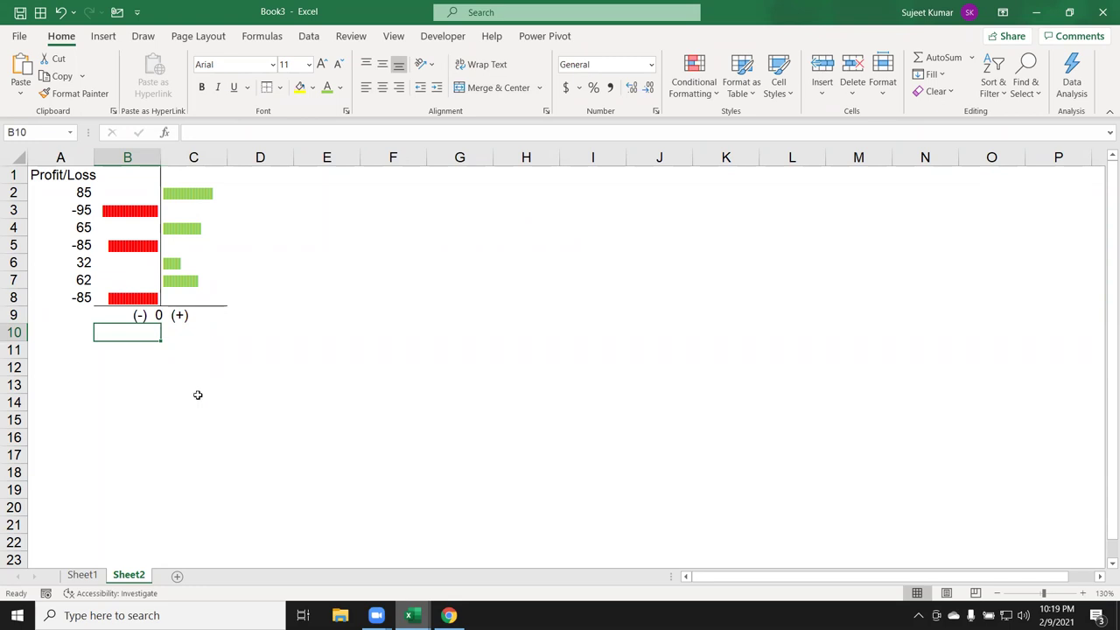
mouse_move(135, 175)
left_mouse_down()
mouse_move(133, 298)
mouse_move(135, 193)
left_mouse_up()
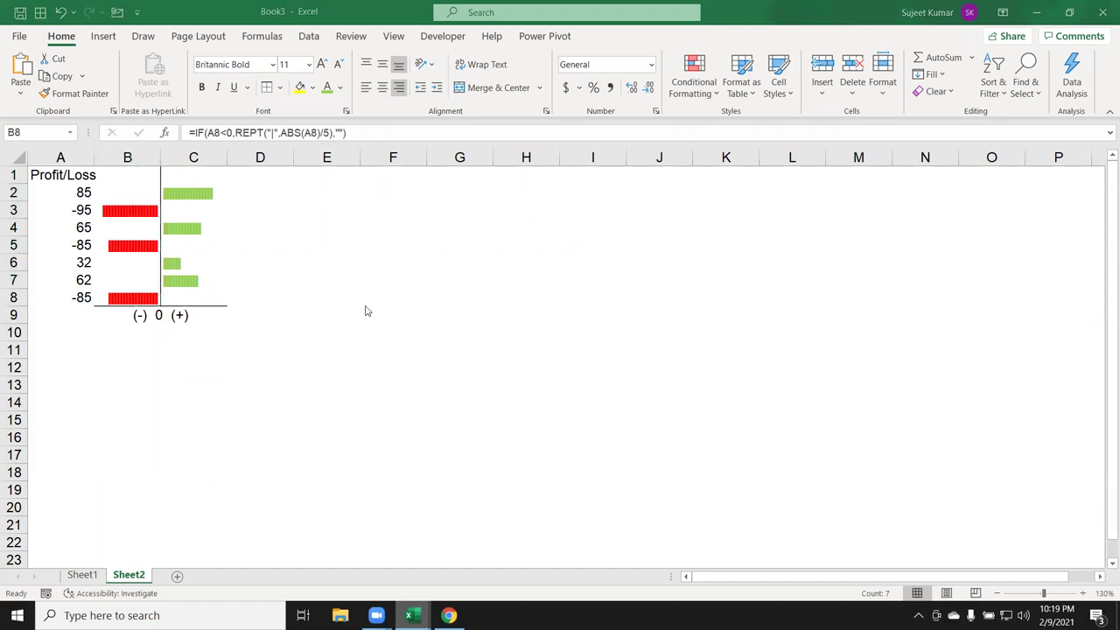
left_click(222, 283)
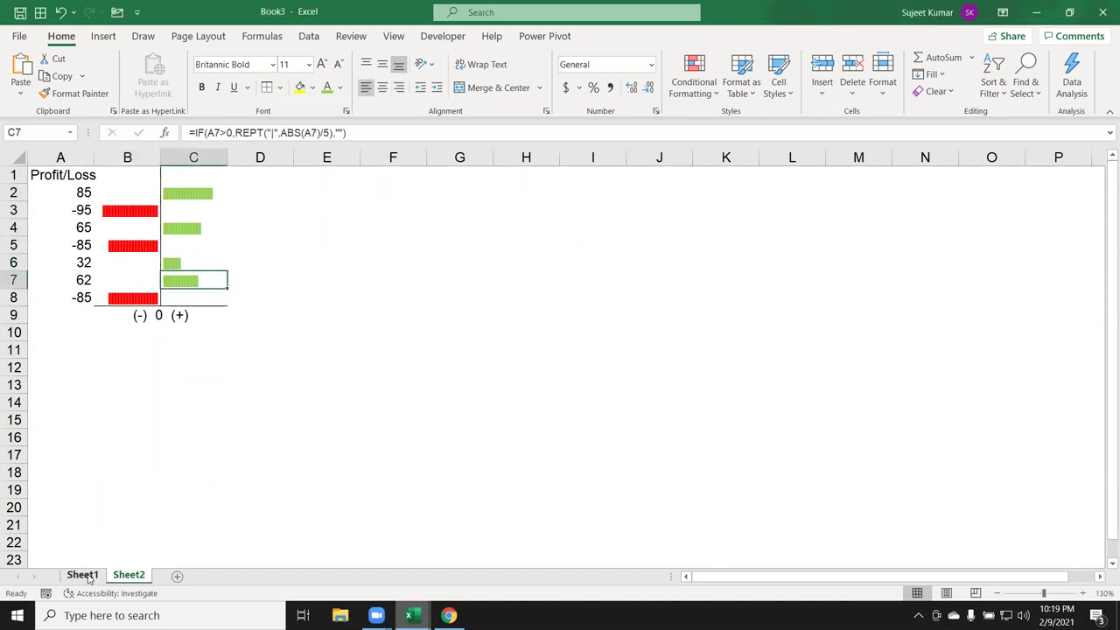
left_click(88, 577)
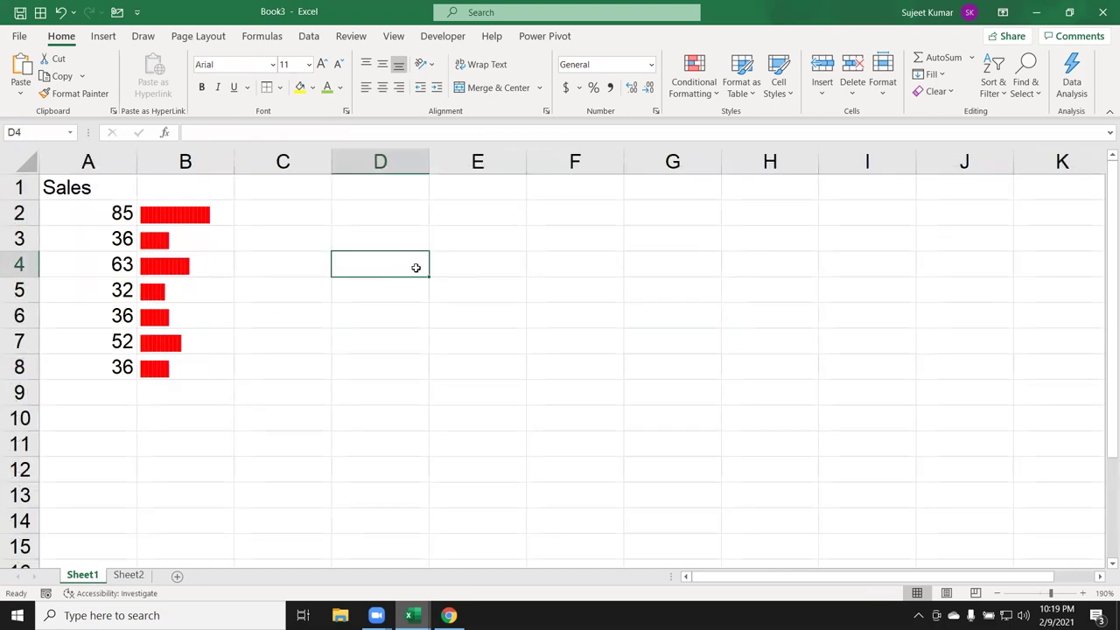
left_click(198, 372)
left_click(193, 223)
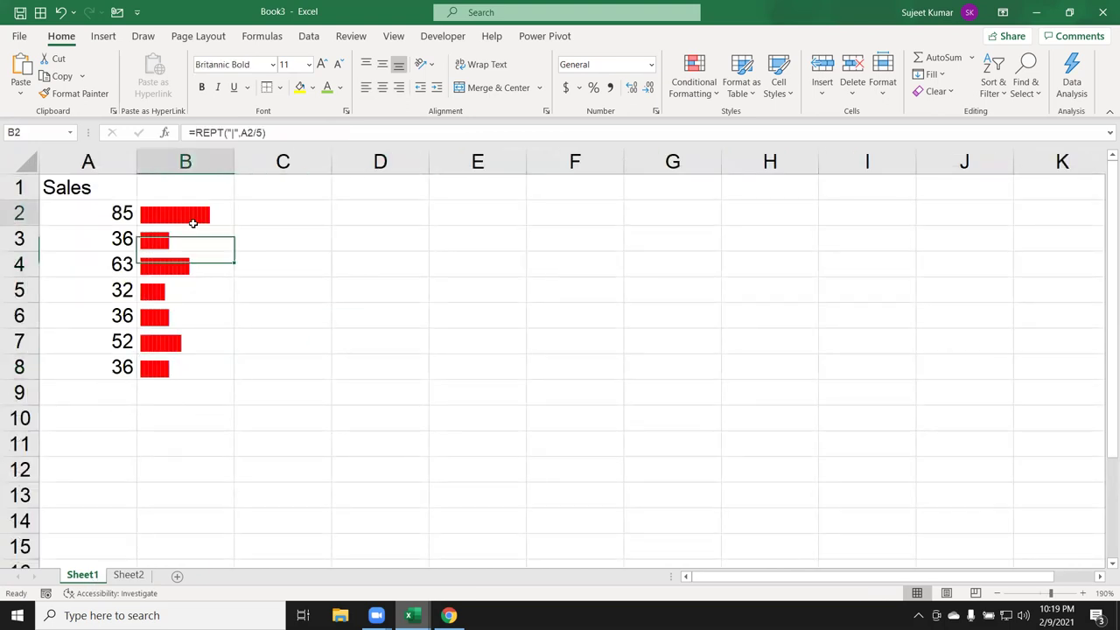
left_click(193, 362)
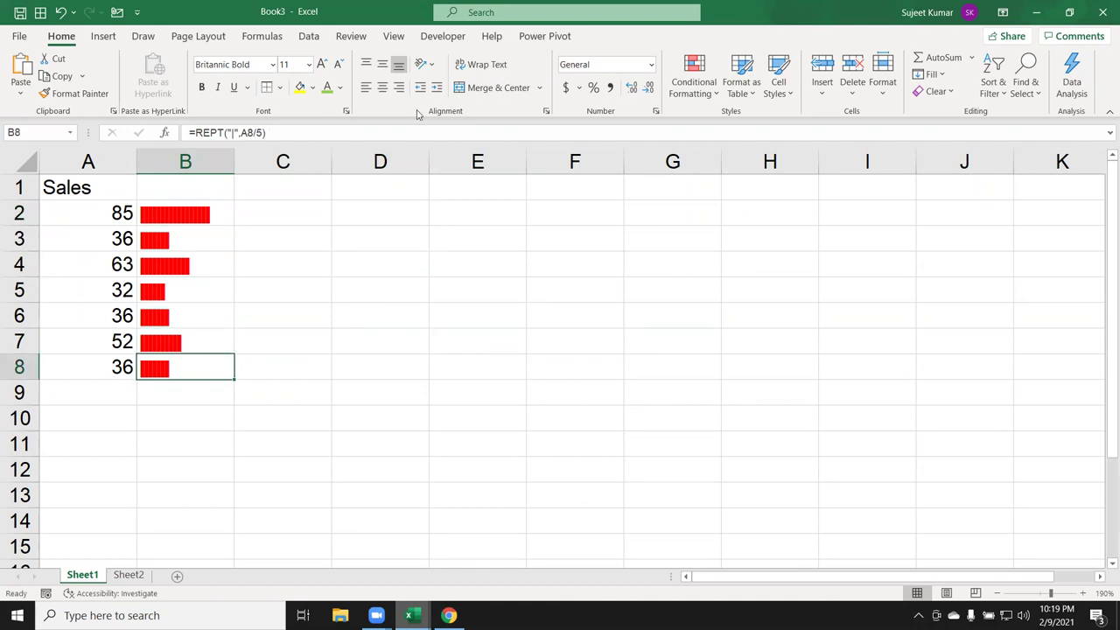
left_click(124, 566)
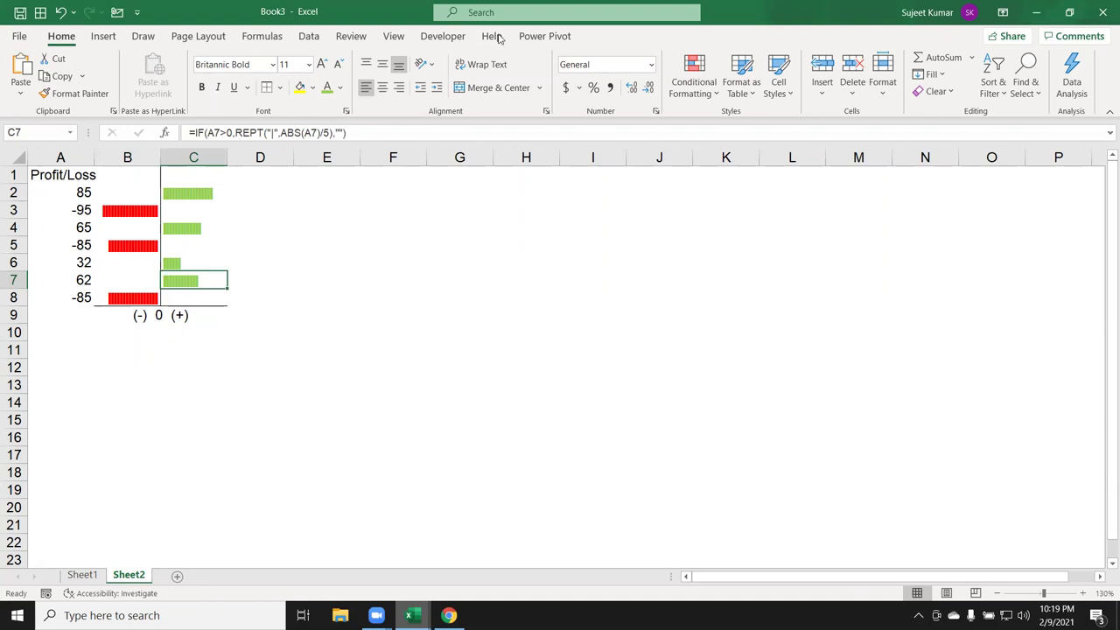
- On Sheet1, enter A in E4 and =REPT(E4,5) in F4 to repeat it five times
left_click(84, 577)
type("A")
key("Tab")
type("=")
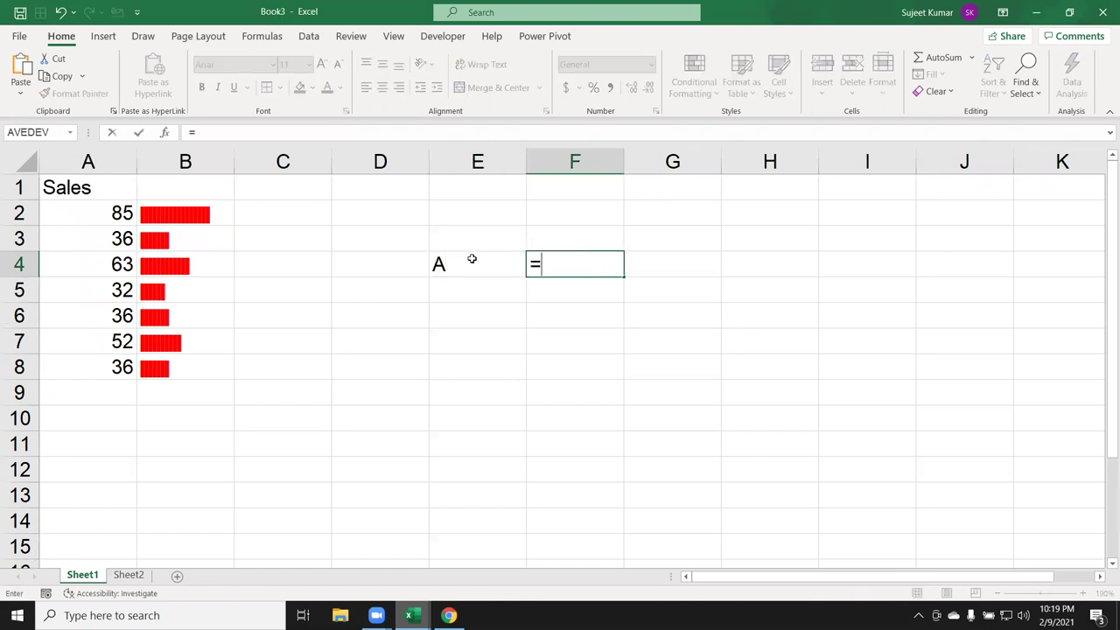
type("re")
key("Down")
key("Down")
key("Tab")
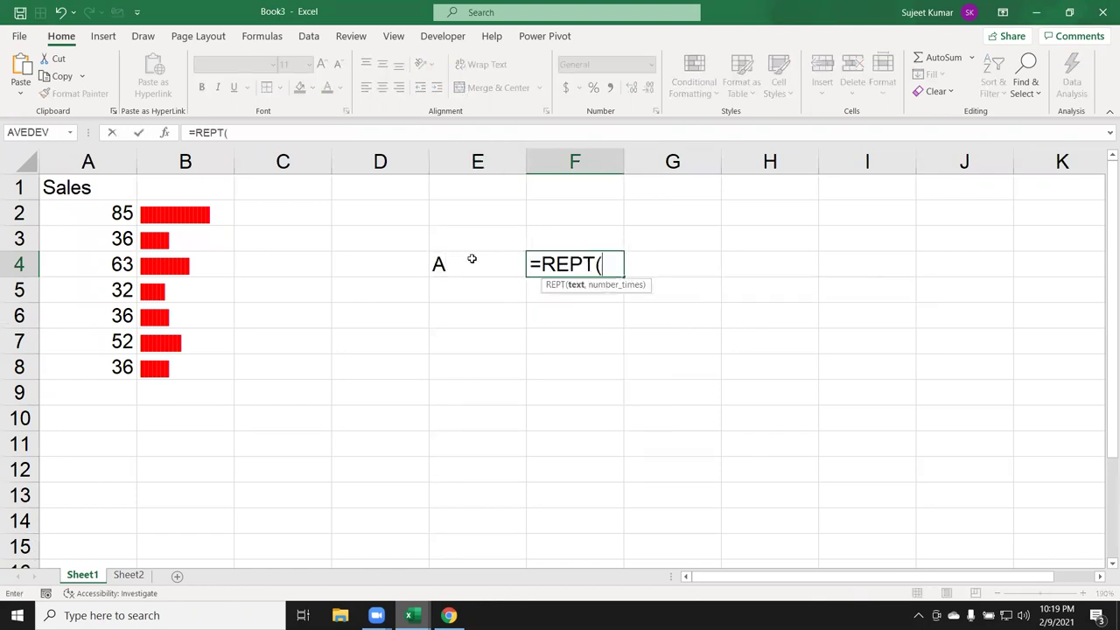
left_click(472, 259)
type(",5")
key("Return")
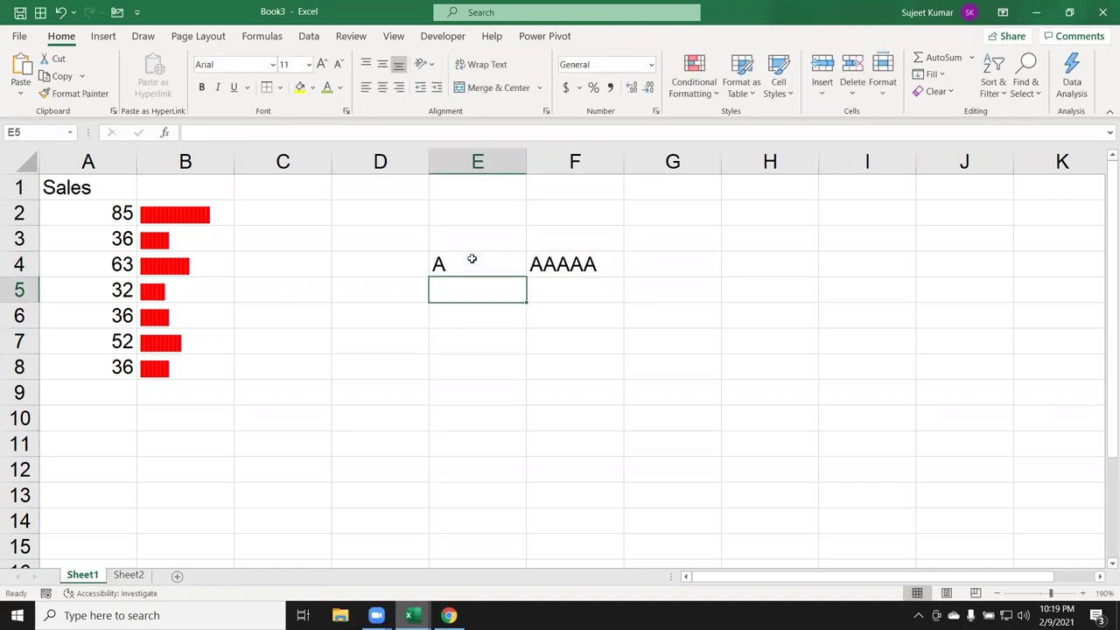
- Enter a pipe character in E5 and =REPT(E5,5) in F5
type("|")
key("Return")
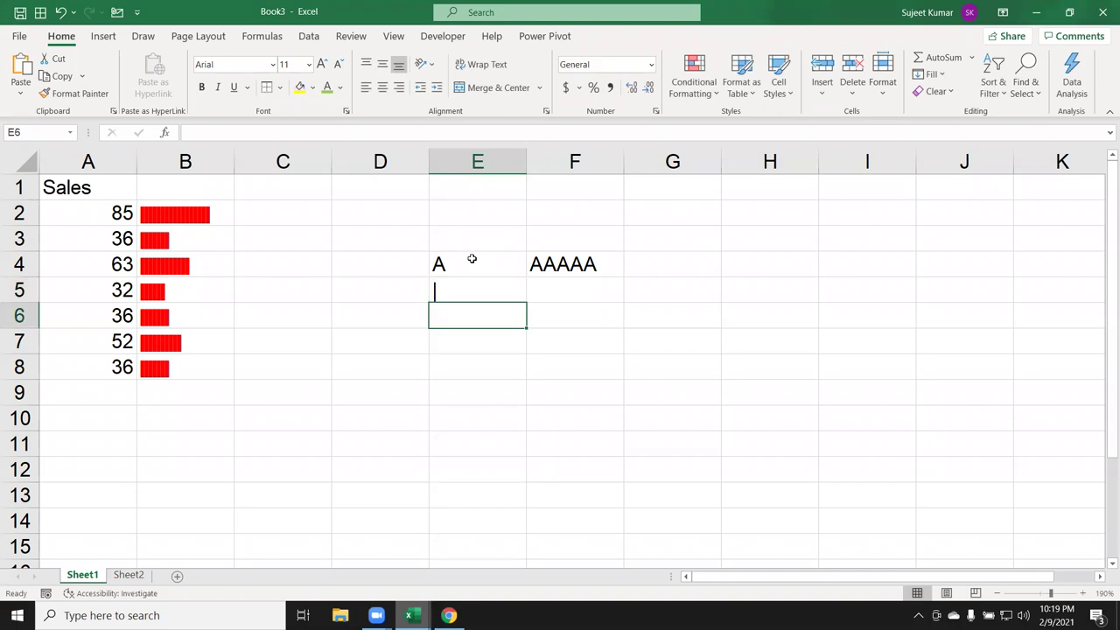
key("Up")
key("Right")
type("=")
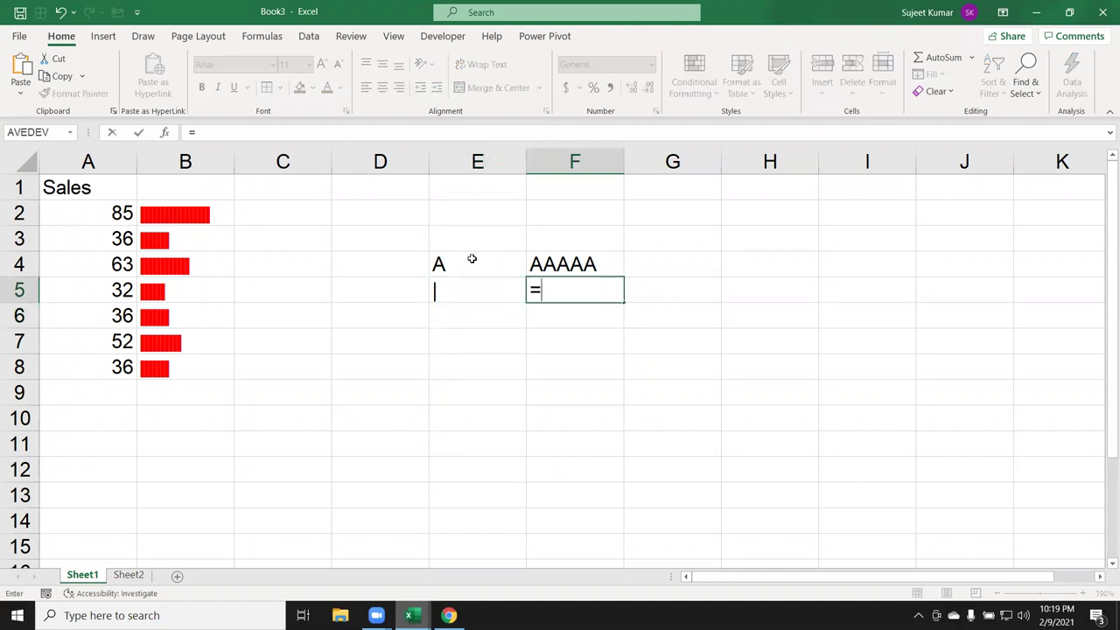
type("re")
key("Down")
key("Down")
key("Tab")
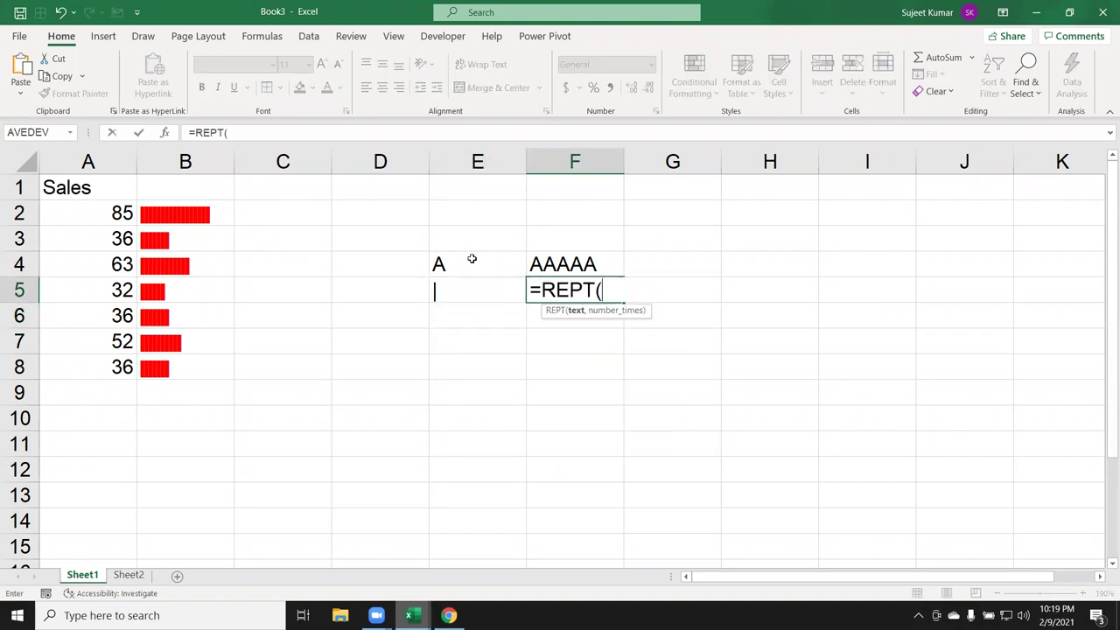
key("Left")
type(",5")
key("Return")
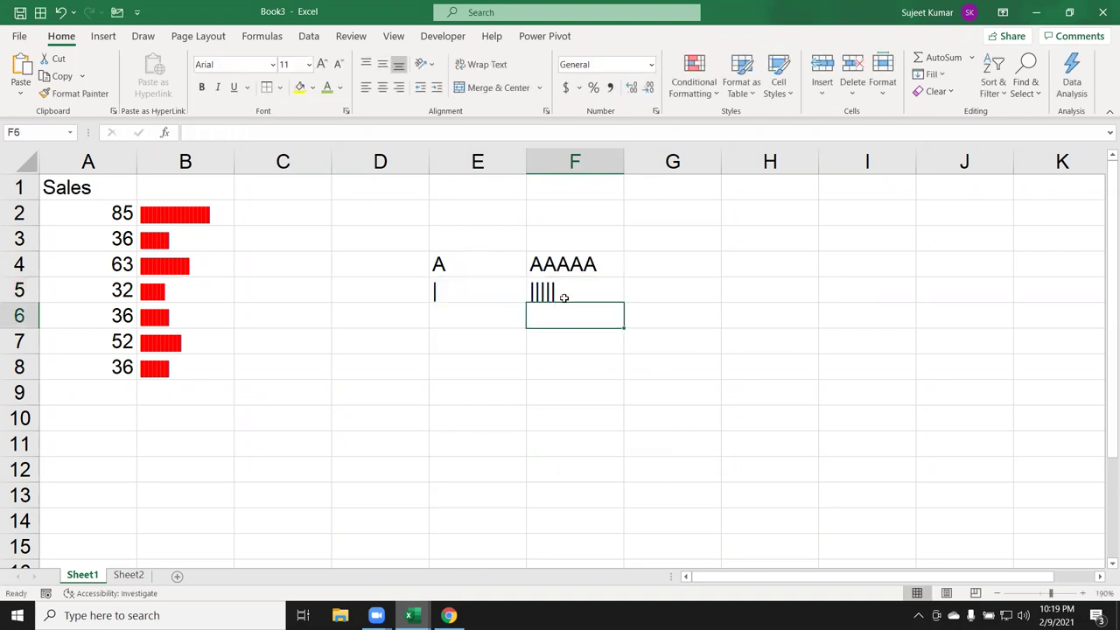
- Change F5's repeat count to 15, giving =REPT(E5,15)
left_click(565, 294)
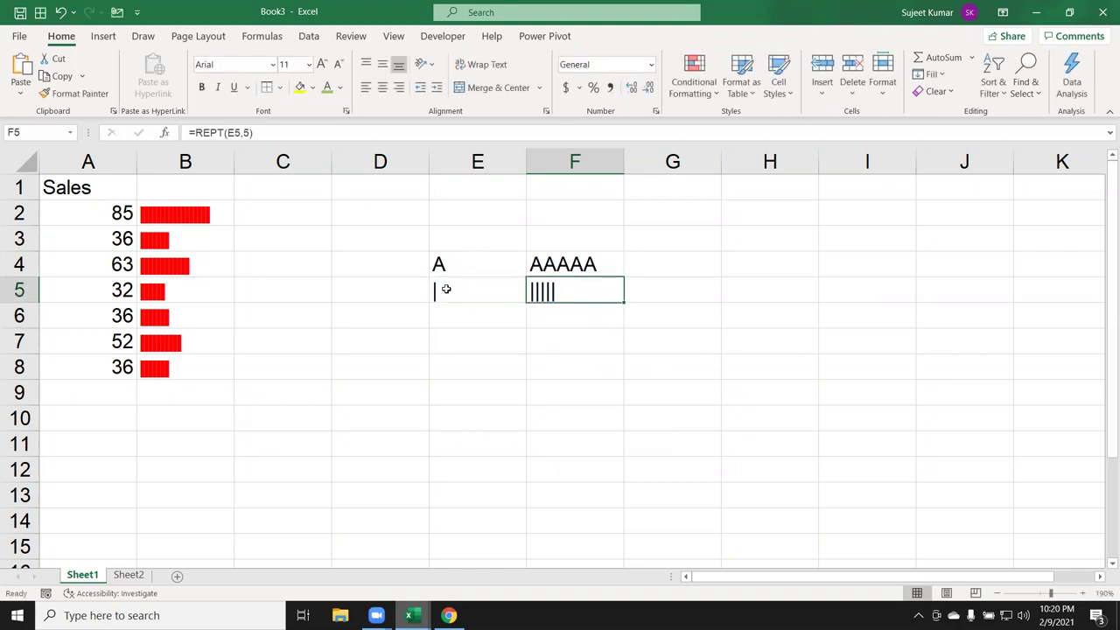
left_click(245, 132)
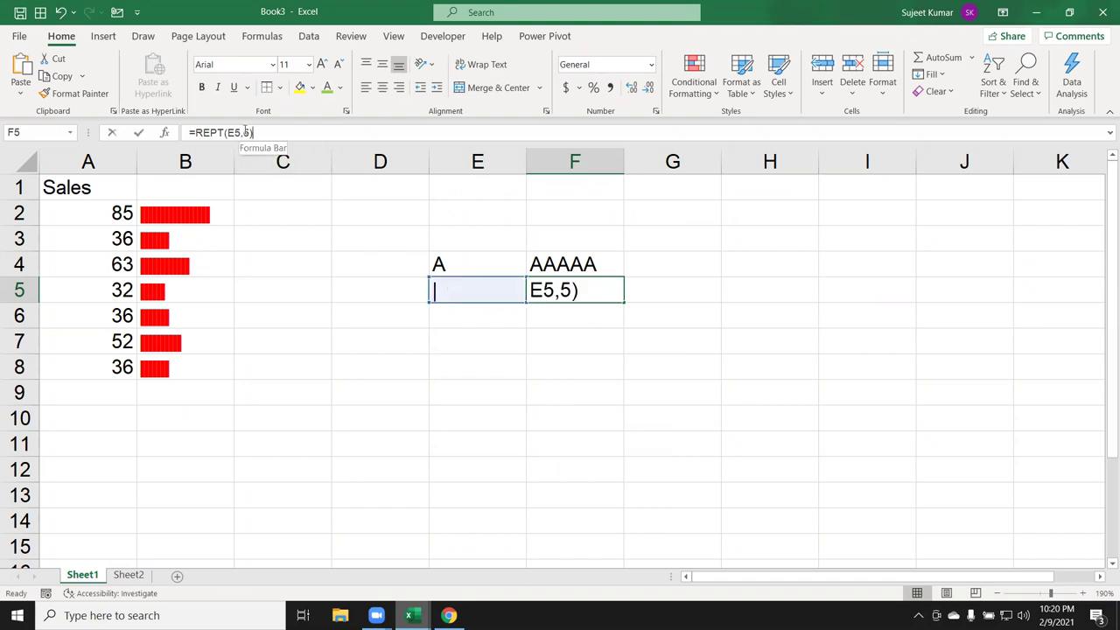
key("Left")
key("Left")
type("1")
key("Return")
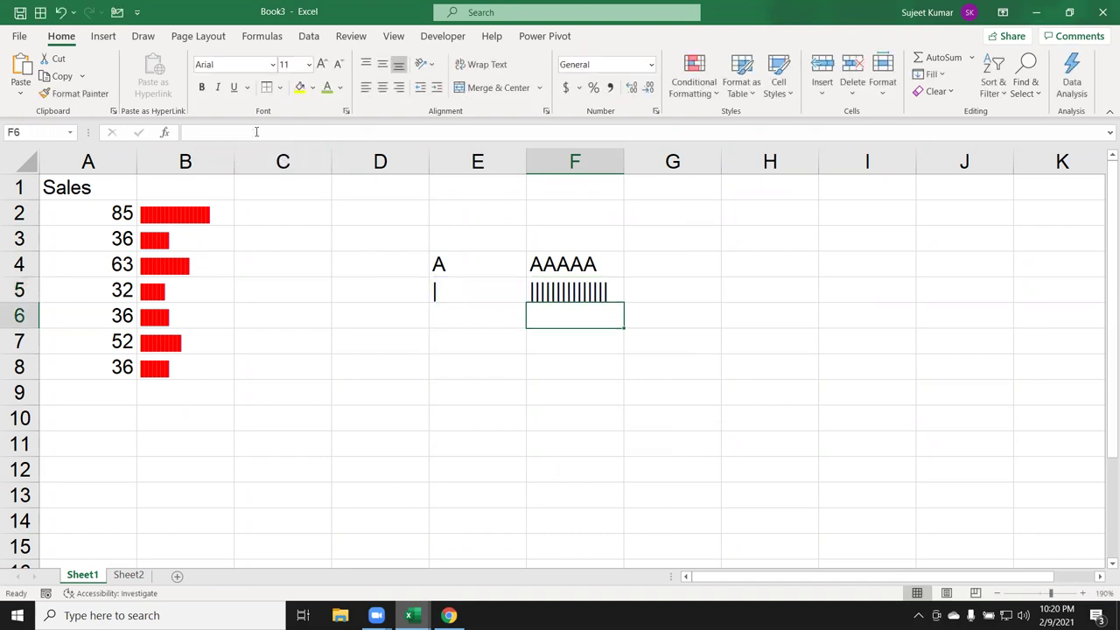
left_click(557, 294)
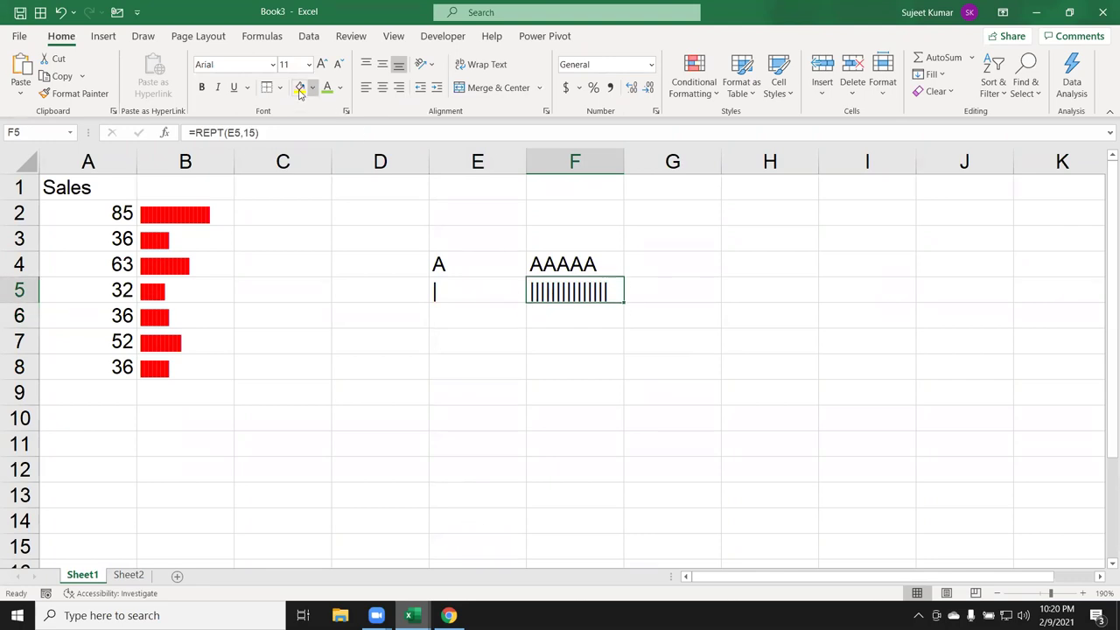
- Set F5's font to Britannic Bold from the font list
left_click(274, 67)
scroll(302, 385, "down", 3)
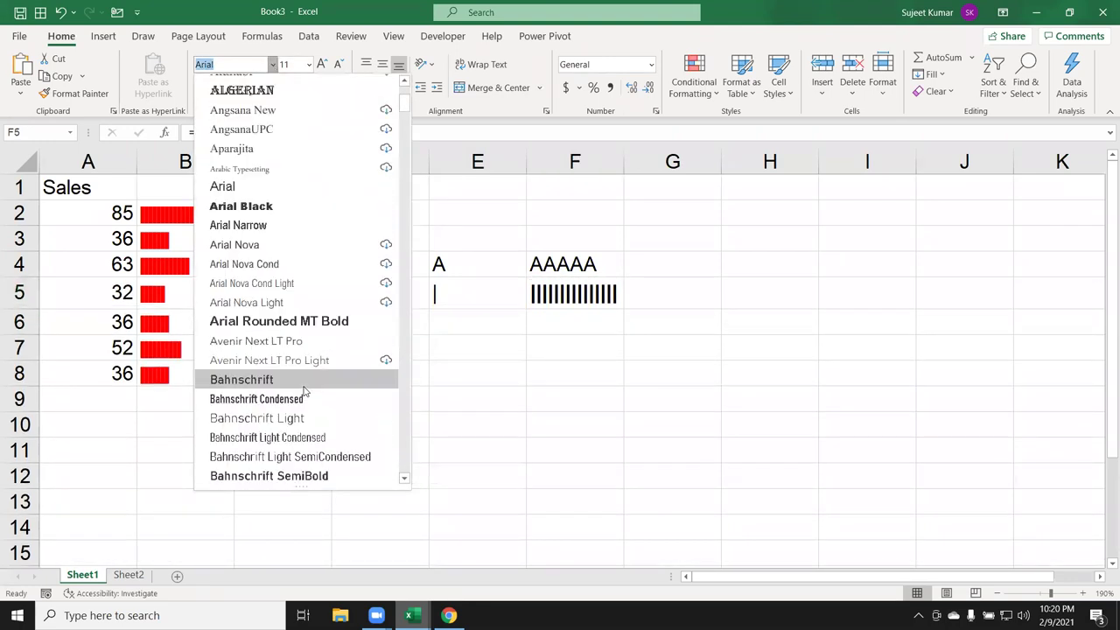
scroll(315, 350, "down", 3)
scroll(320, 402, "down", 4)
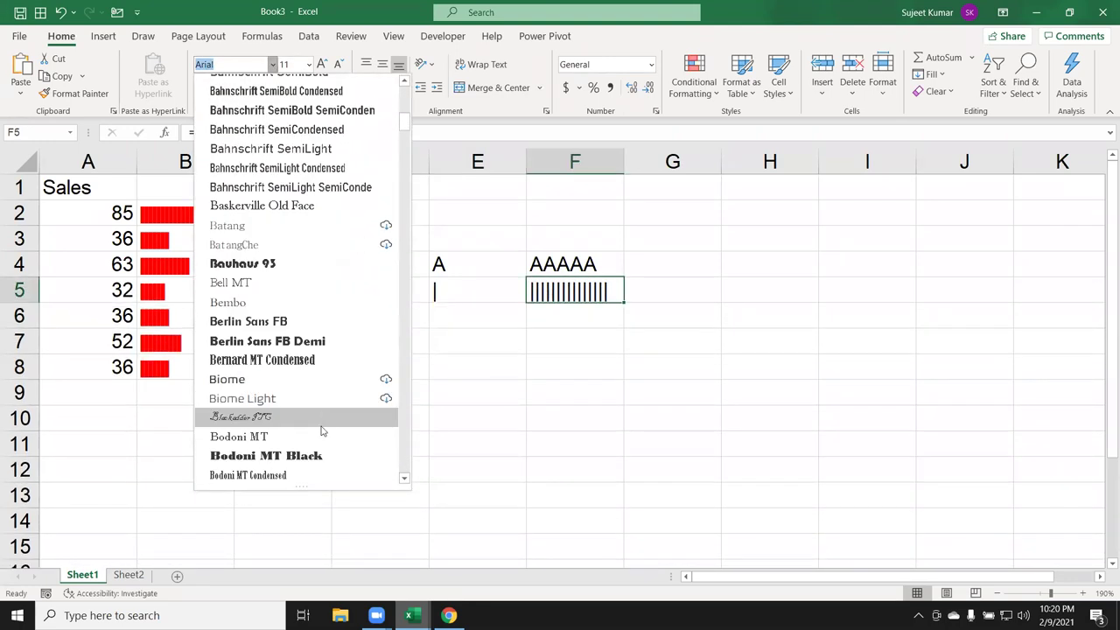
scroll(319, 393, "down", 3)
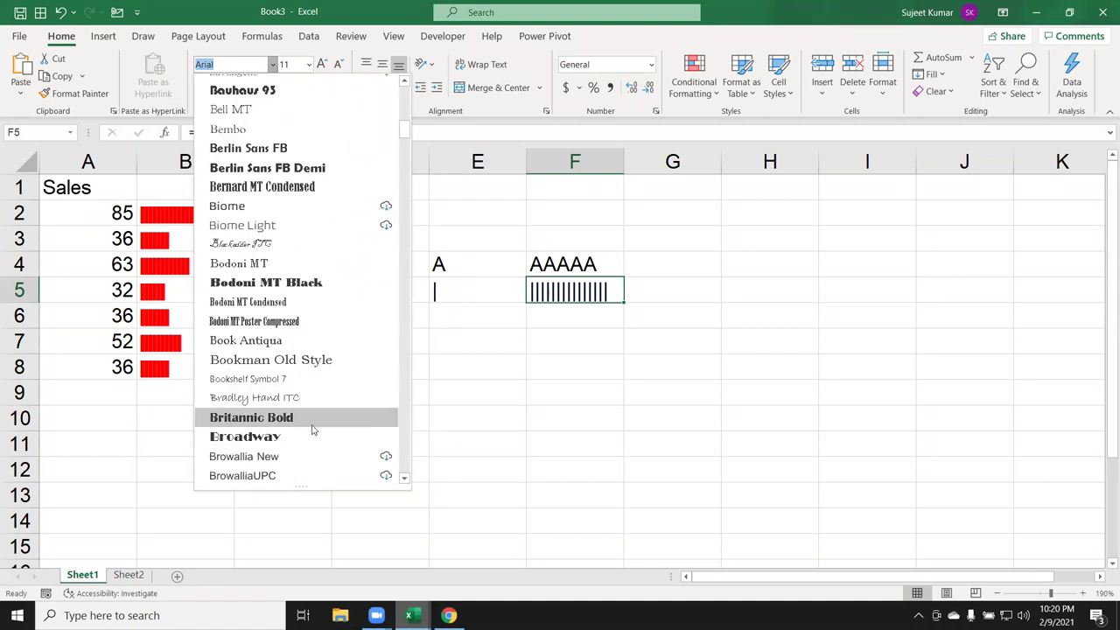
left_click(316, 418)
left_click(473, 368)
left_click(562, 291)
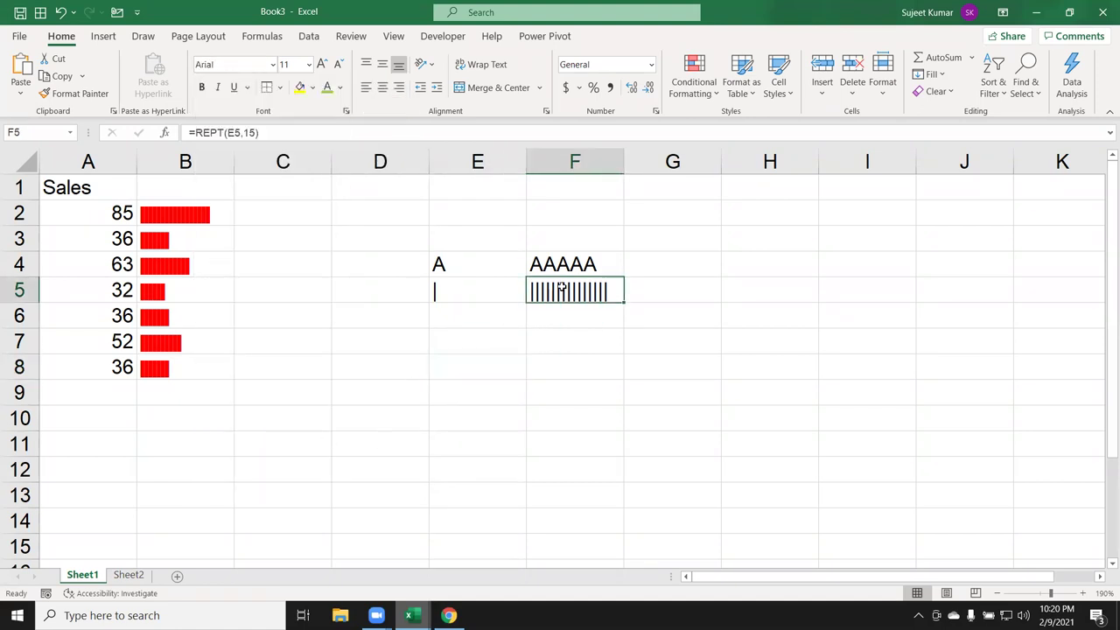
- Reapply Britannic Bold to F5 and check whether the pipes merge into one bar
left_click(272, 64)
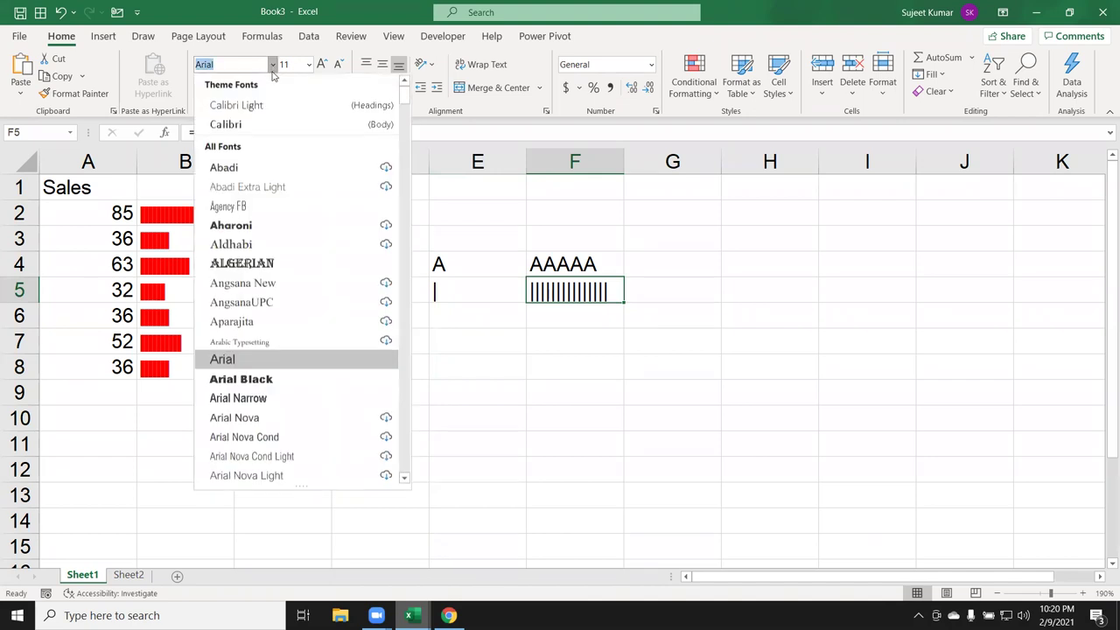
scroll(262, 376, "down", 5)
scroll(280, 398, "down", 4)
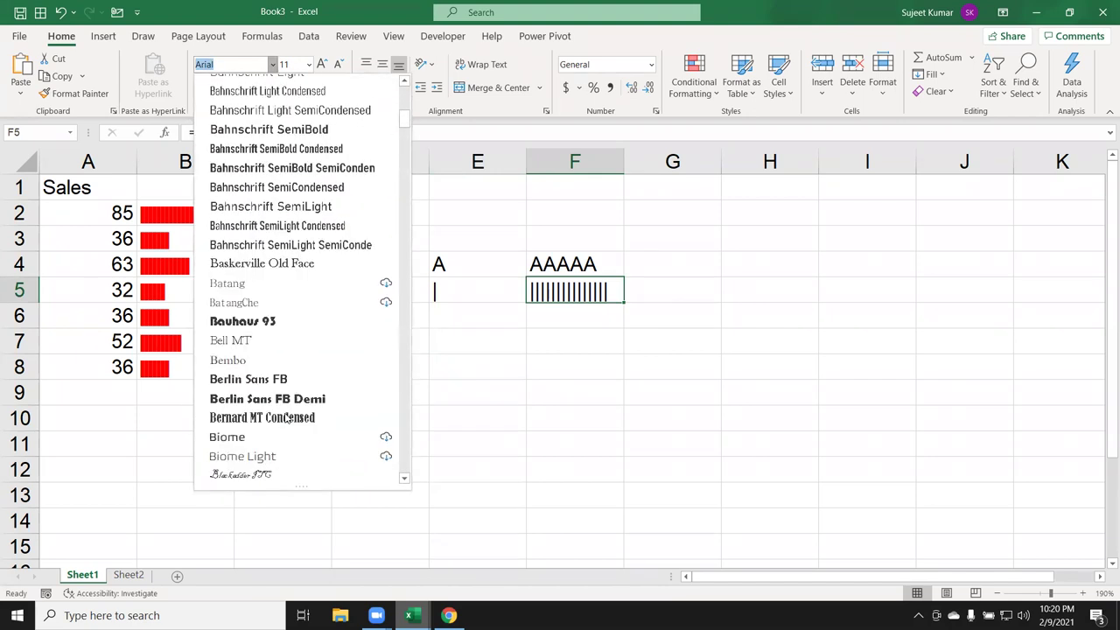
scroll(282, 416, "down", 4)
scroll(288, 460, "down", 5)
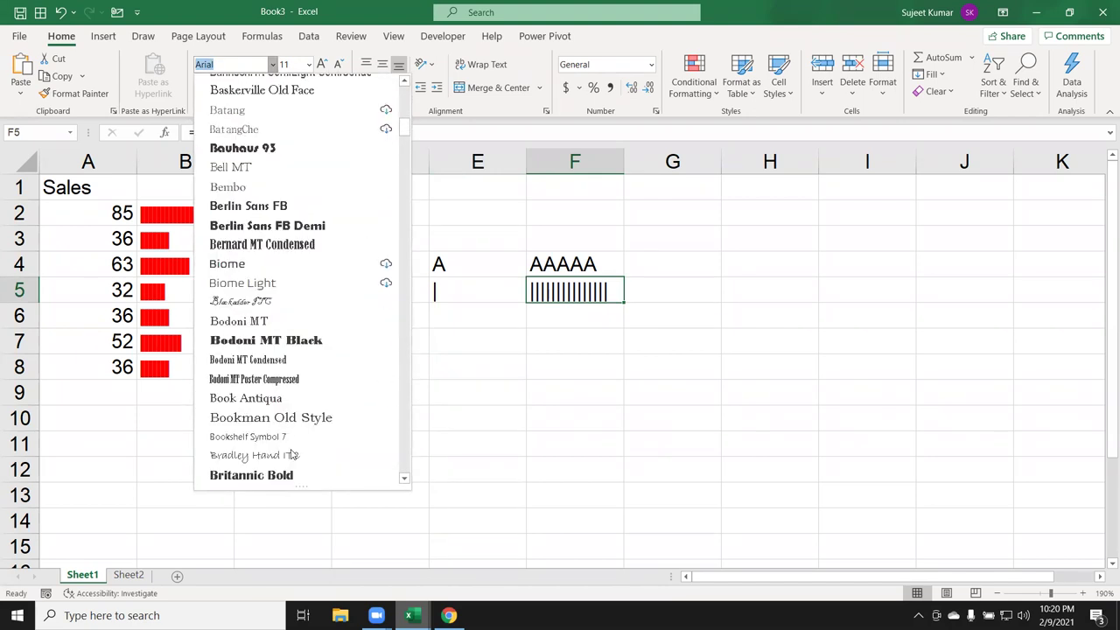
left_click(292, 472)
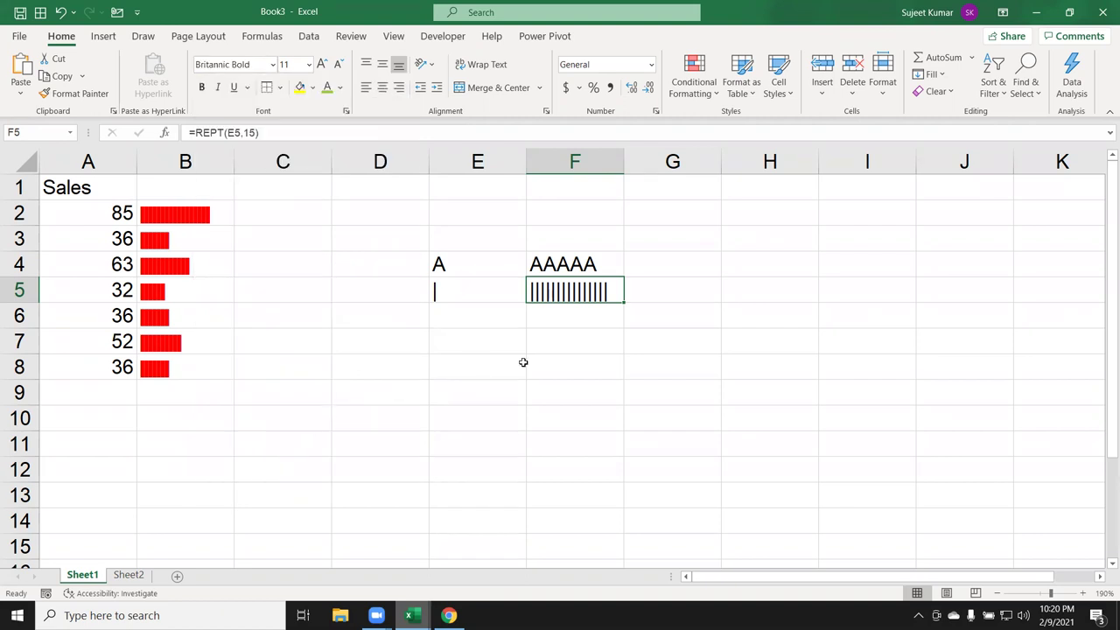
left_click(546, 358)
left_click(558, 333)
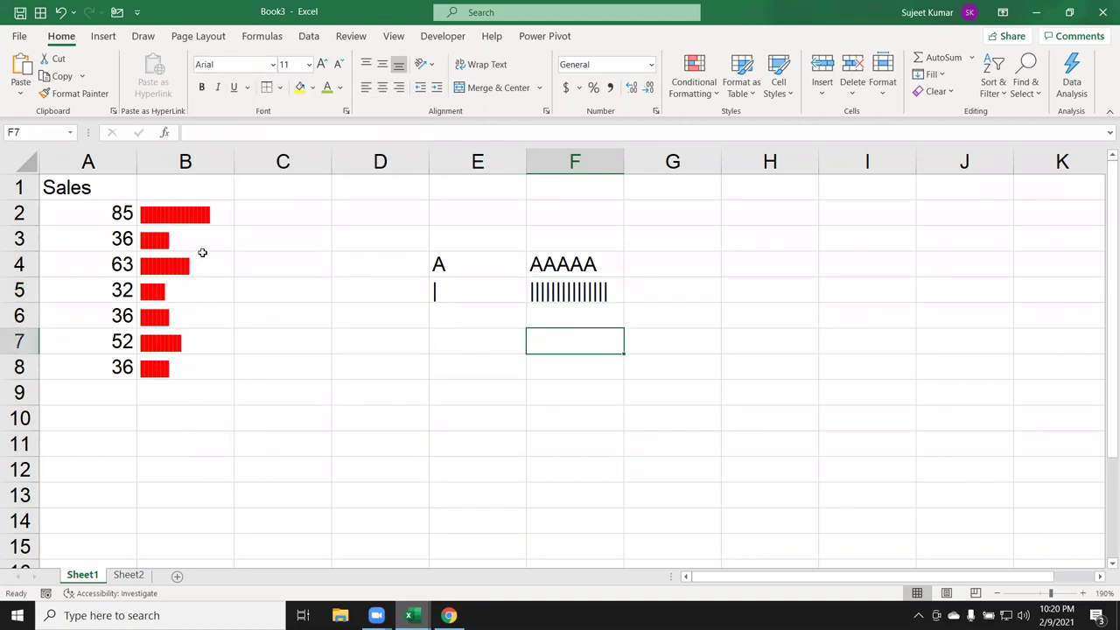
- Inspect the bar formula in B3, the F5 formula, and the E5 bar character
left_click(203, 240)
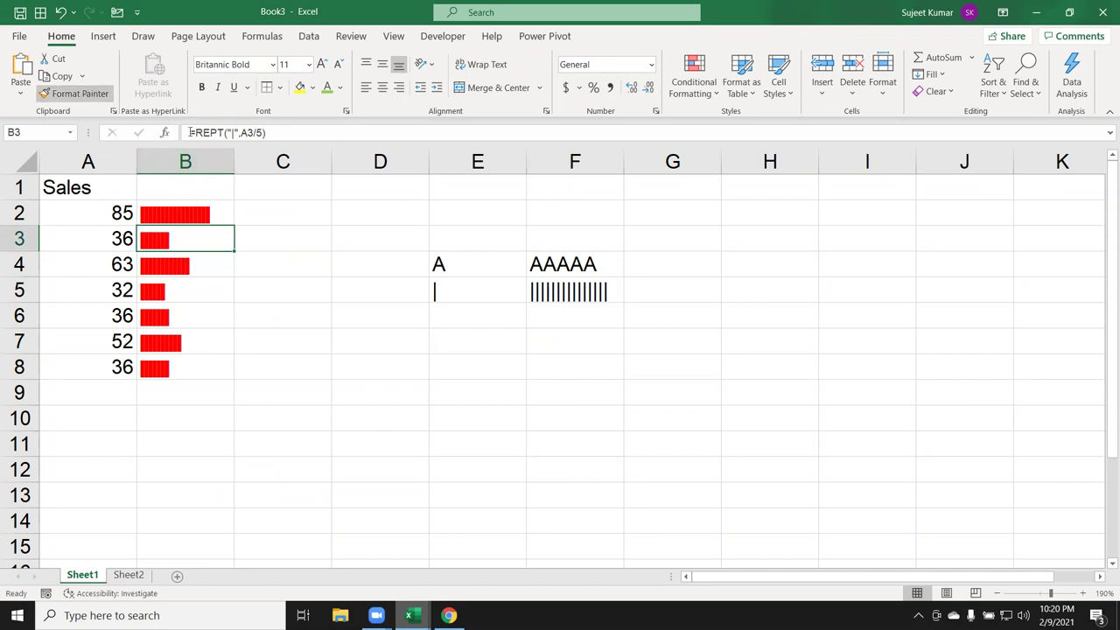
left_click(533, 282)
left_click(325, 342)
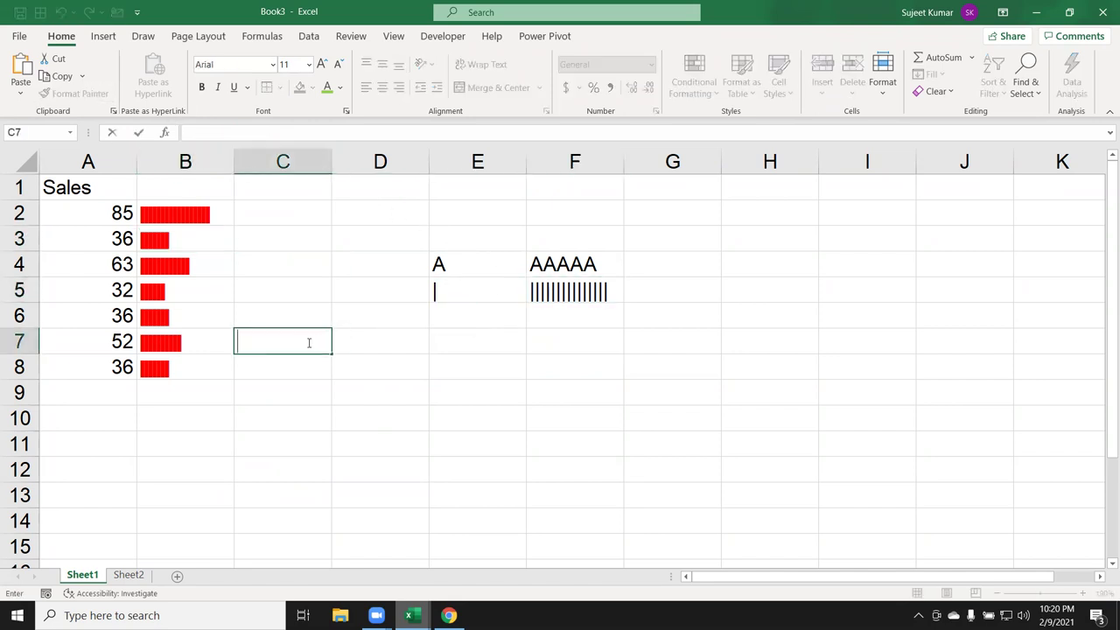
key("Escape")
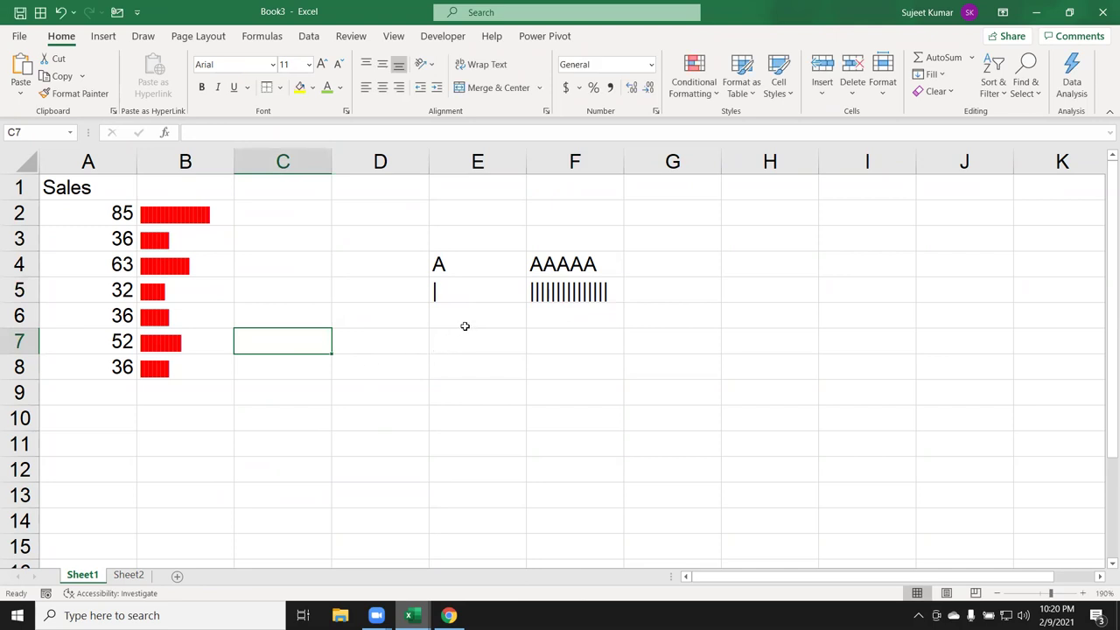
left_click(542, 292)
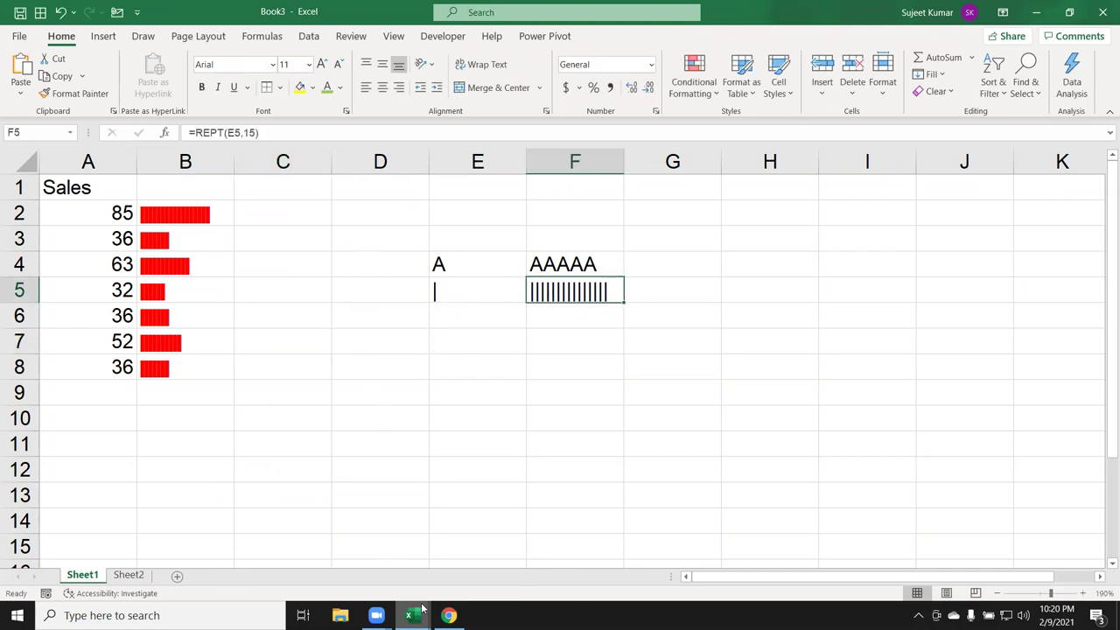
left_click(339, 384)
type("=")
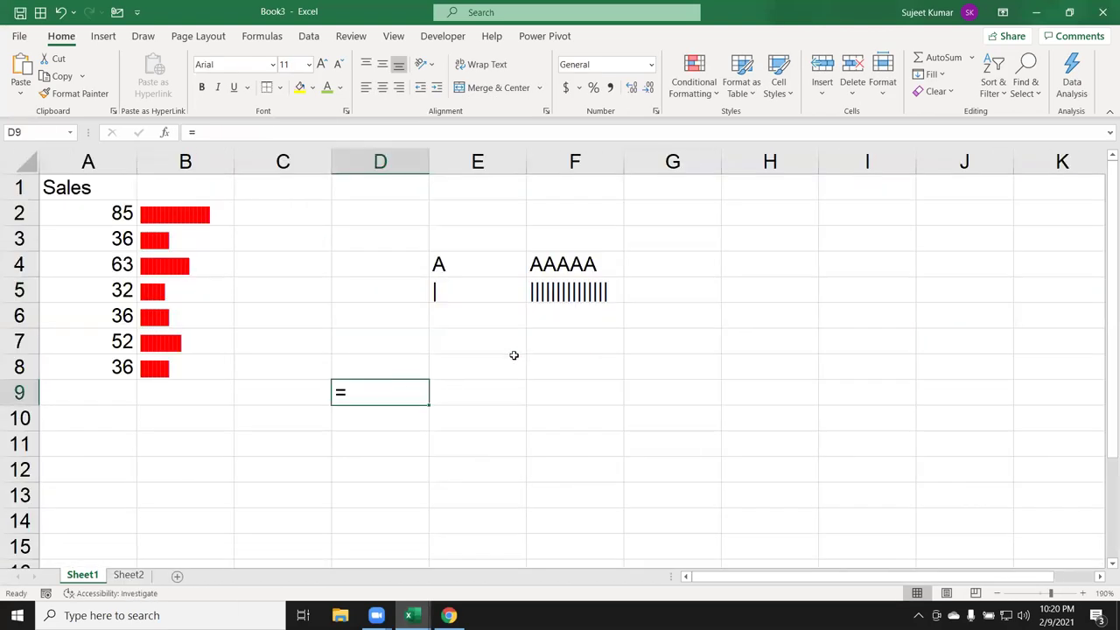
left_click(542, 299)
double_click(448, 287)
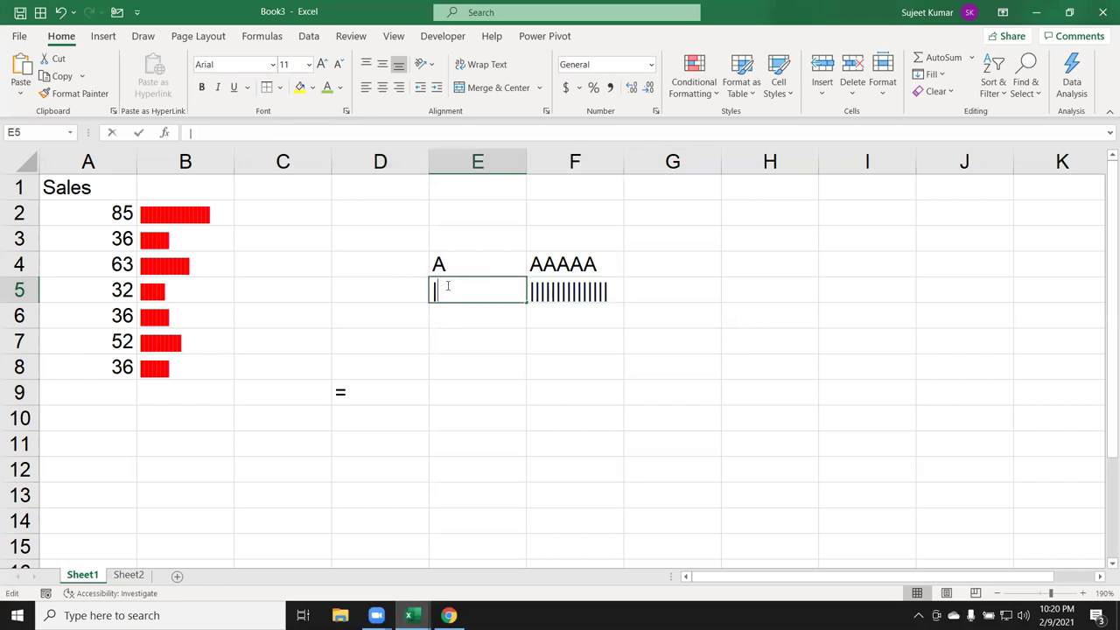
left_click(579, 293)
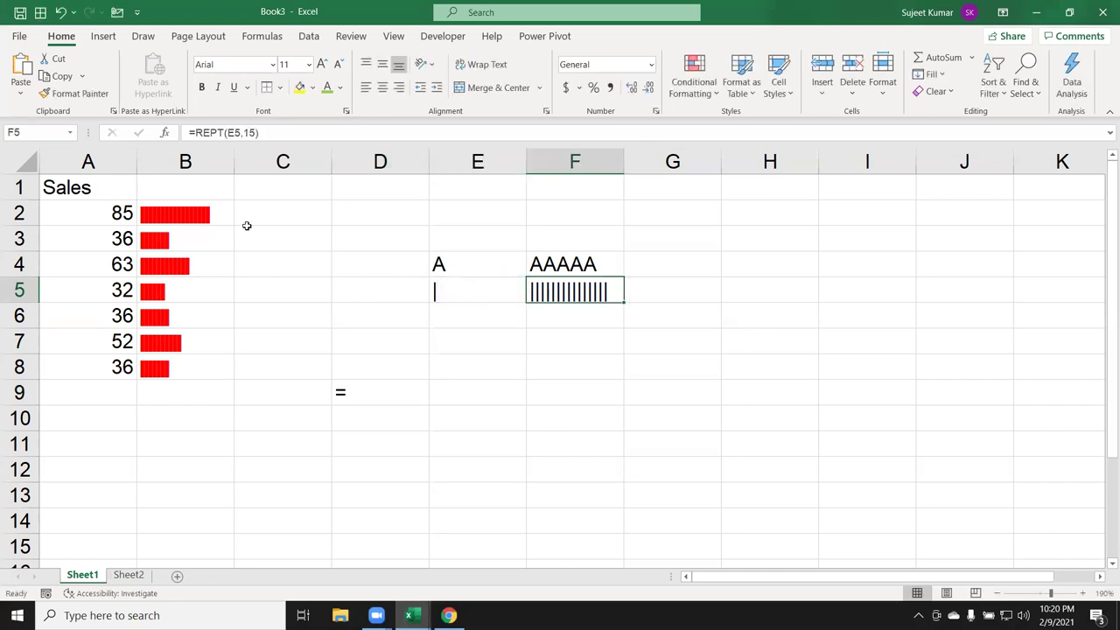
- Browse the font list again for F5 to confirm the solid Britannic Bold bar
left_click(273, 67)
scroll(311, 425, "down", 3)
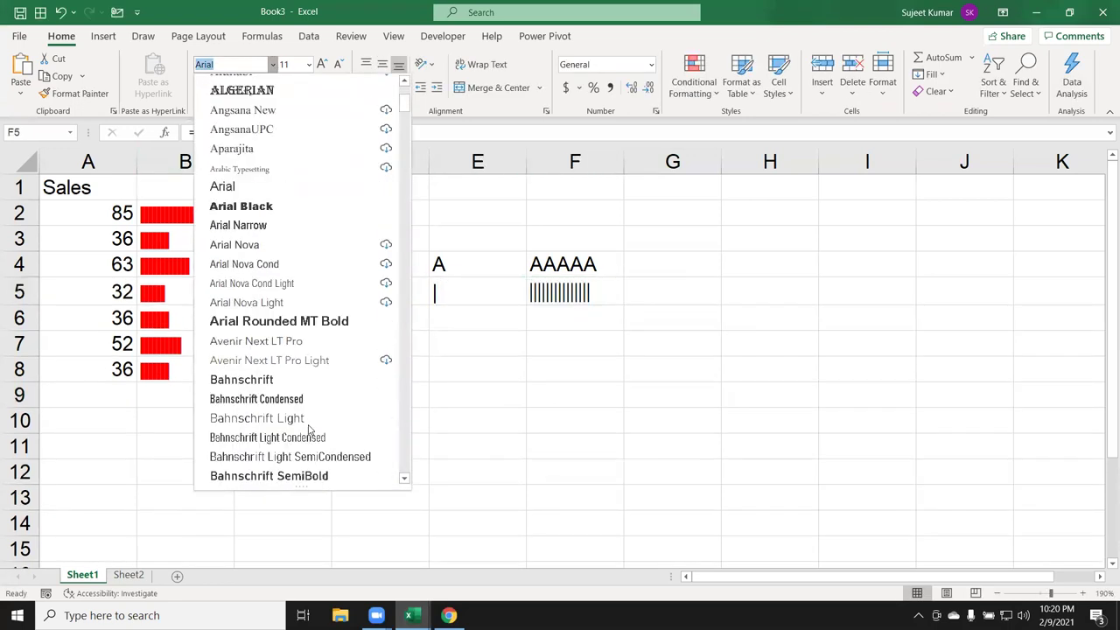
scroll(319, 438, "down", 3)
scroll(327, 461, "down", 3)
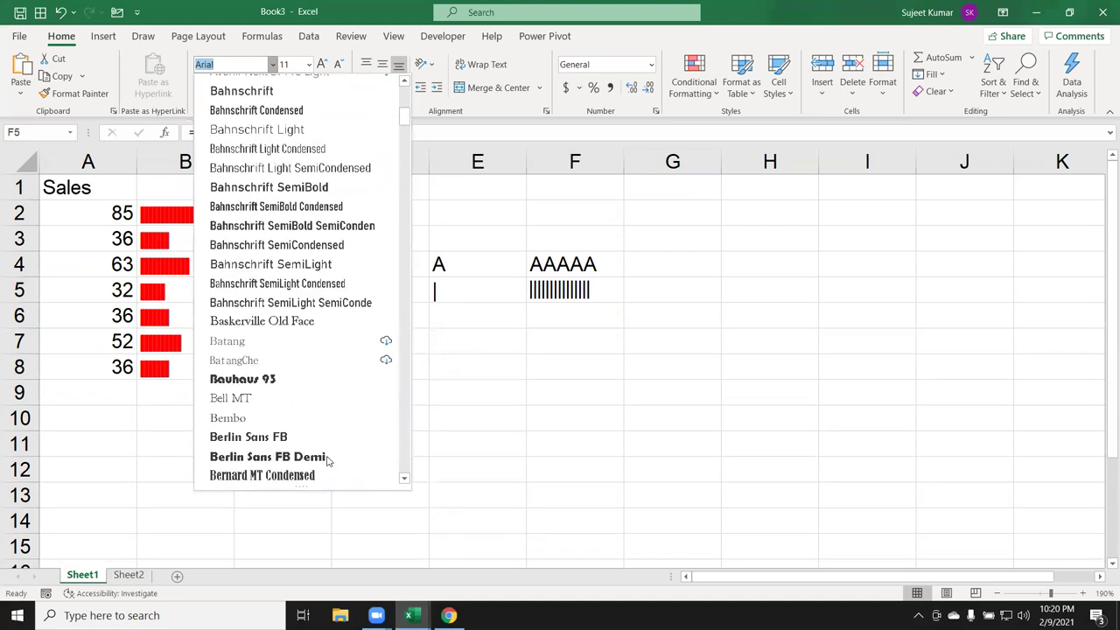
scroll(325, 460, "down", 5)
scroll(319, 447, "down", 1)
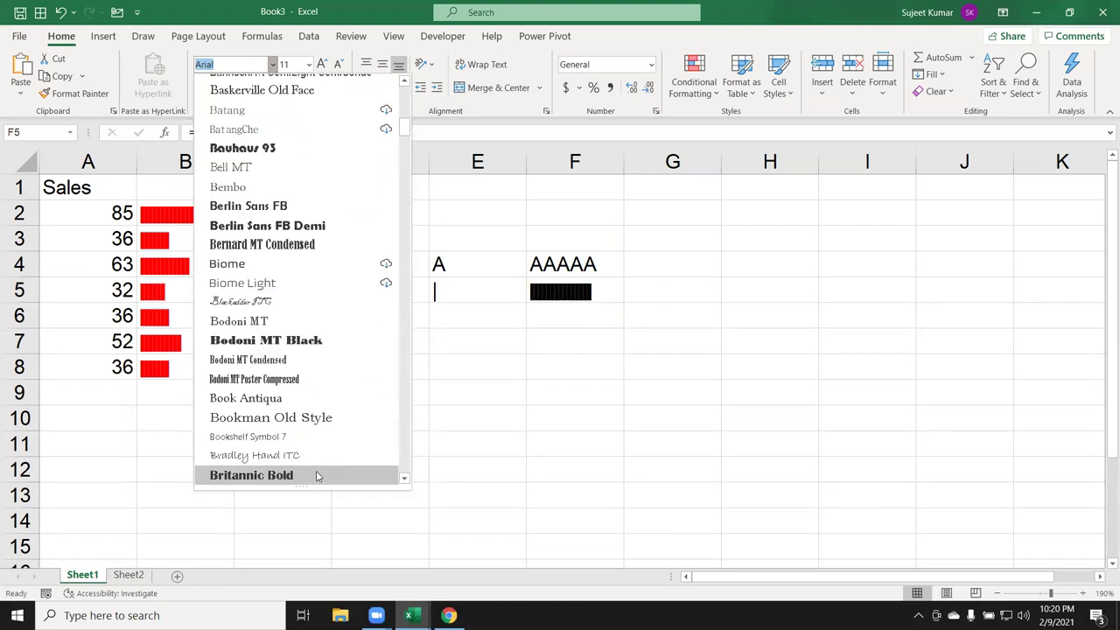
key("Escape")
left_click(435, 409)
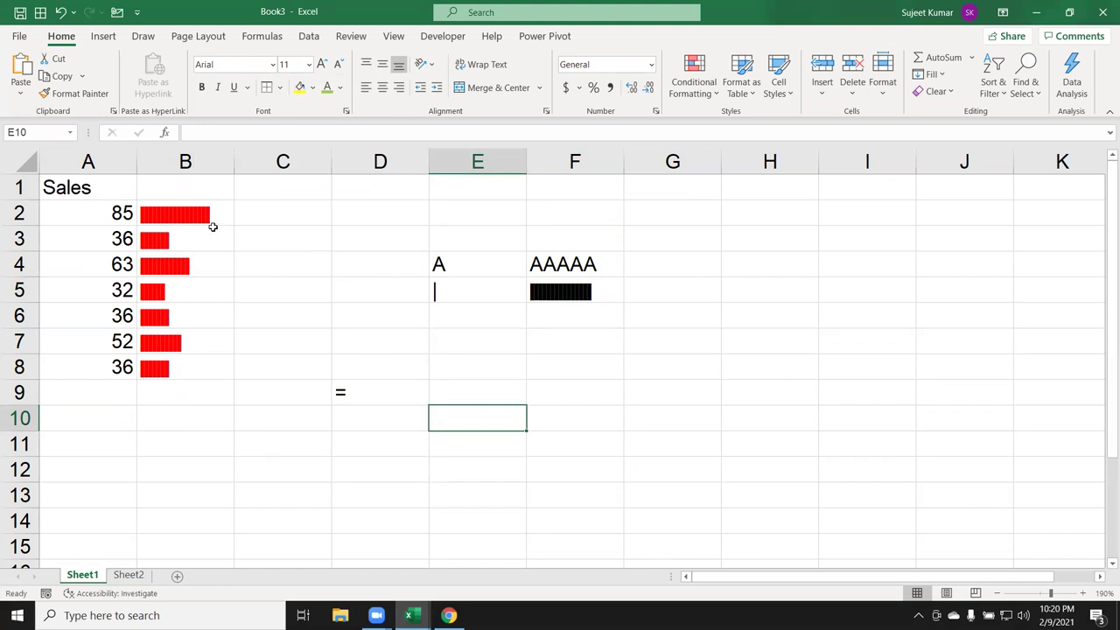
left_click_drag(210, 223, 188, 359)
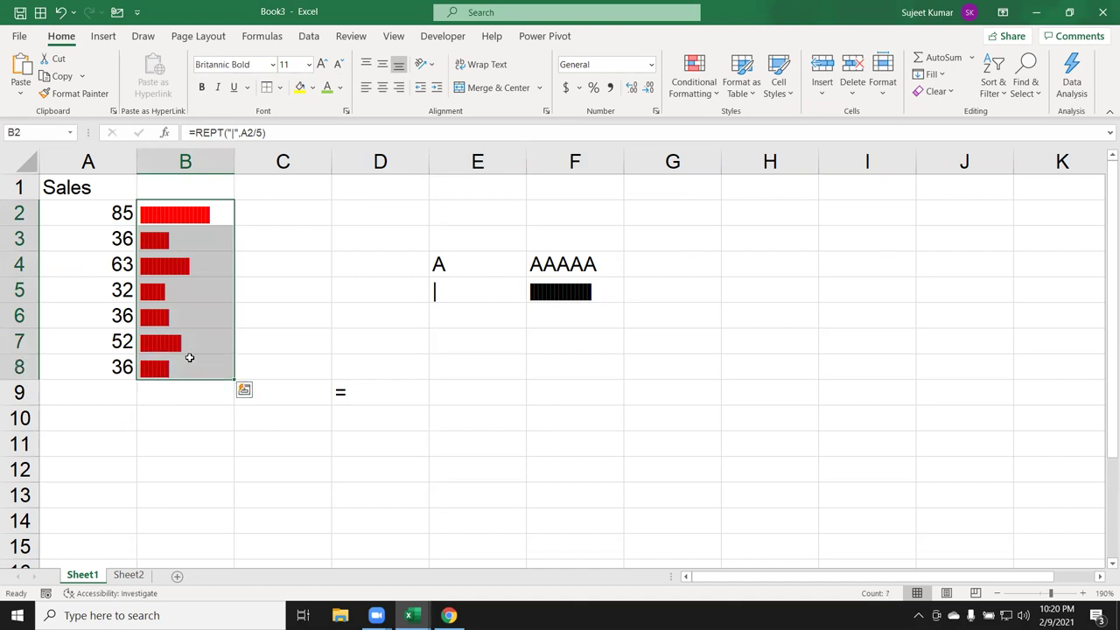
left_click_drag(90, 216, 94, 366)
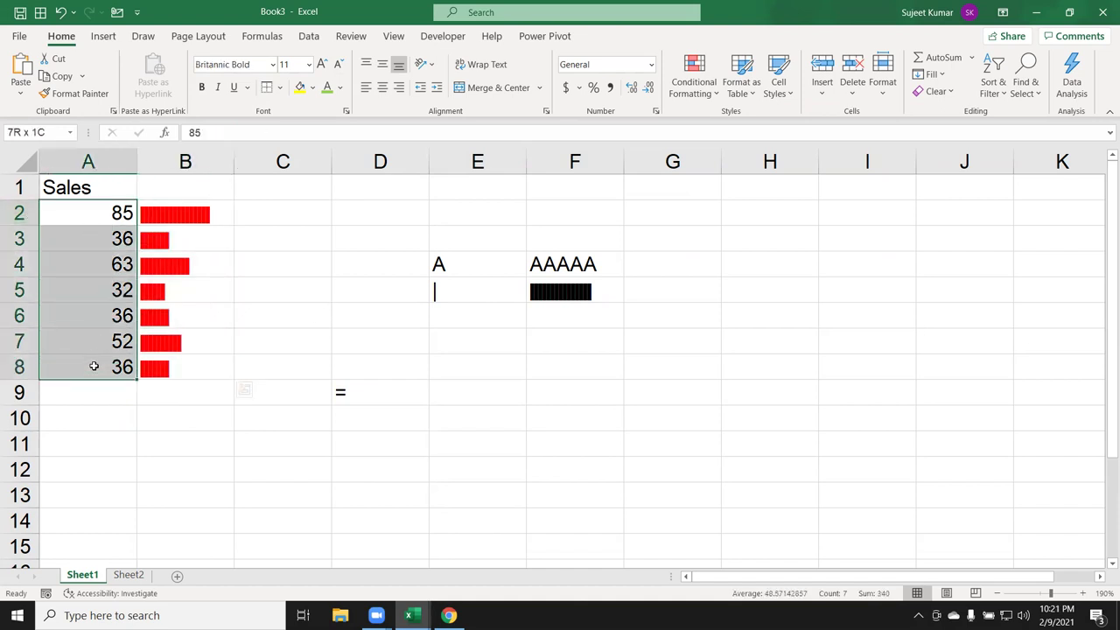
left_click(694, 81)
mouse_move(722, 176)
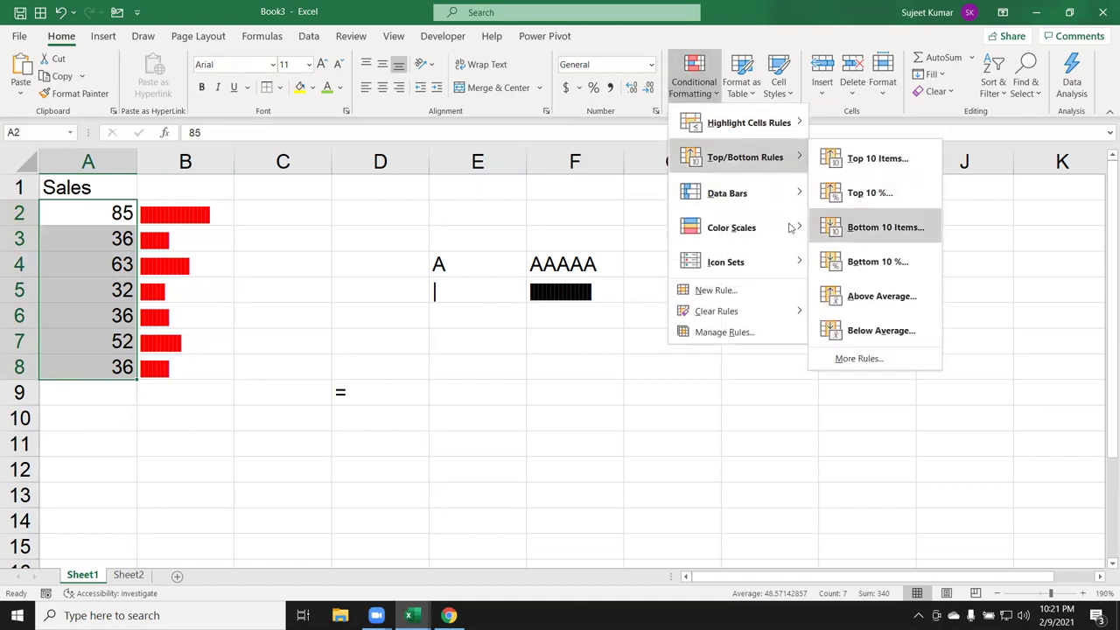
mouse_move(767, 222)
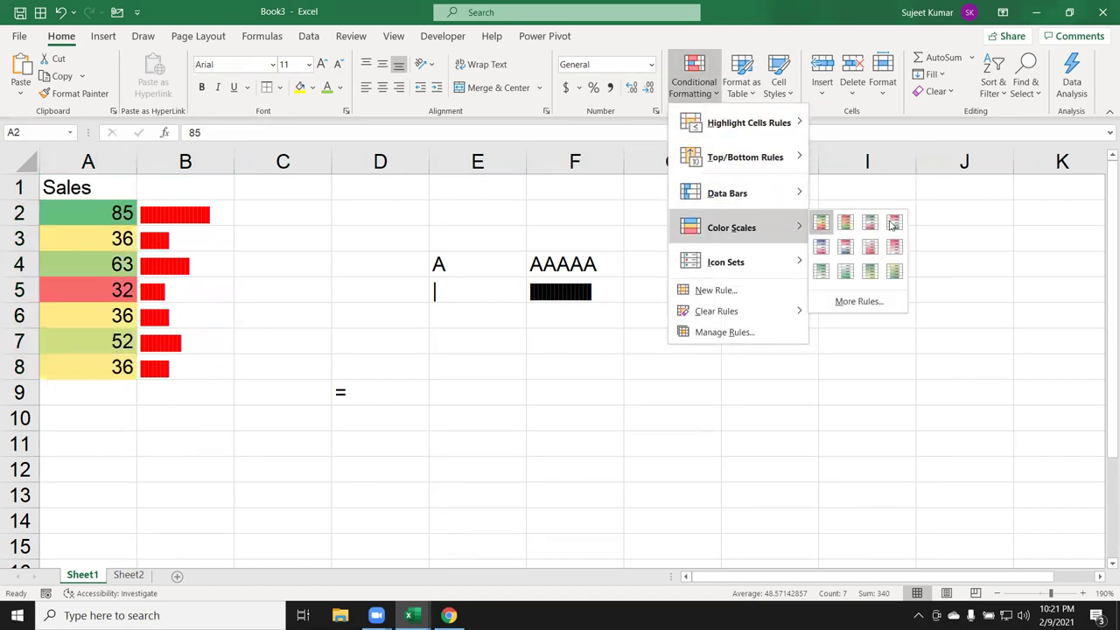
mouse_move(770, 194)
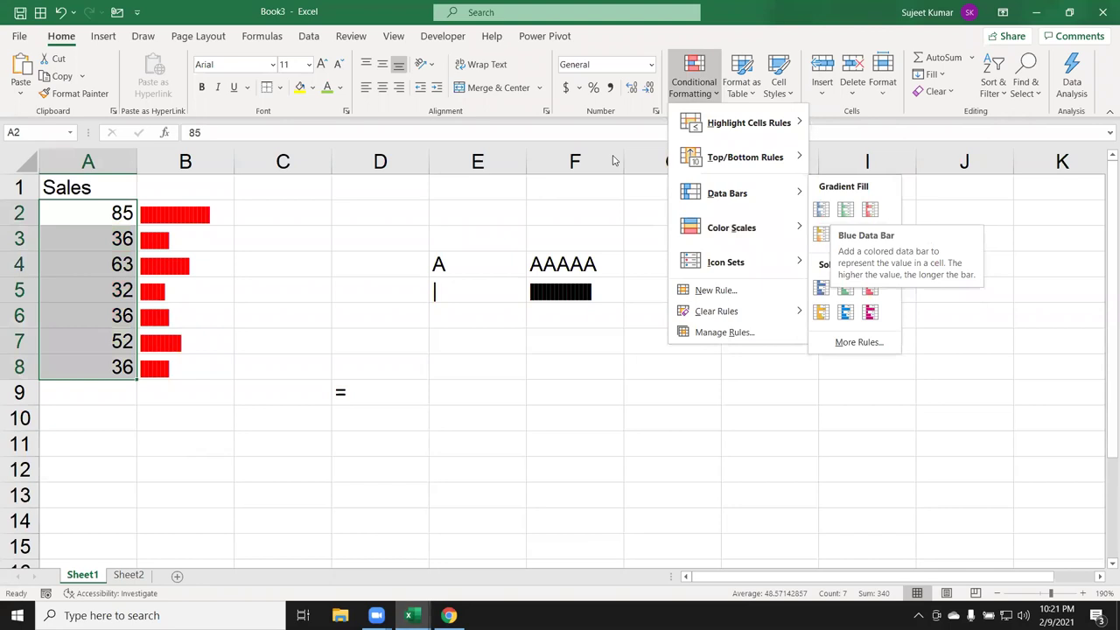
key("Escape")
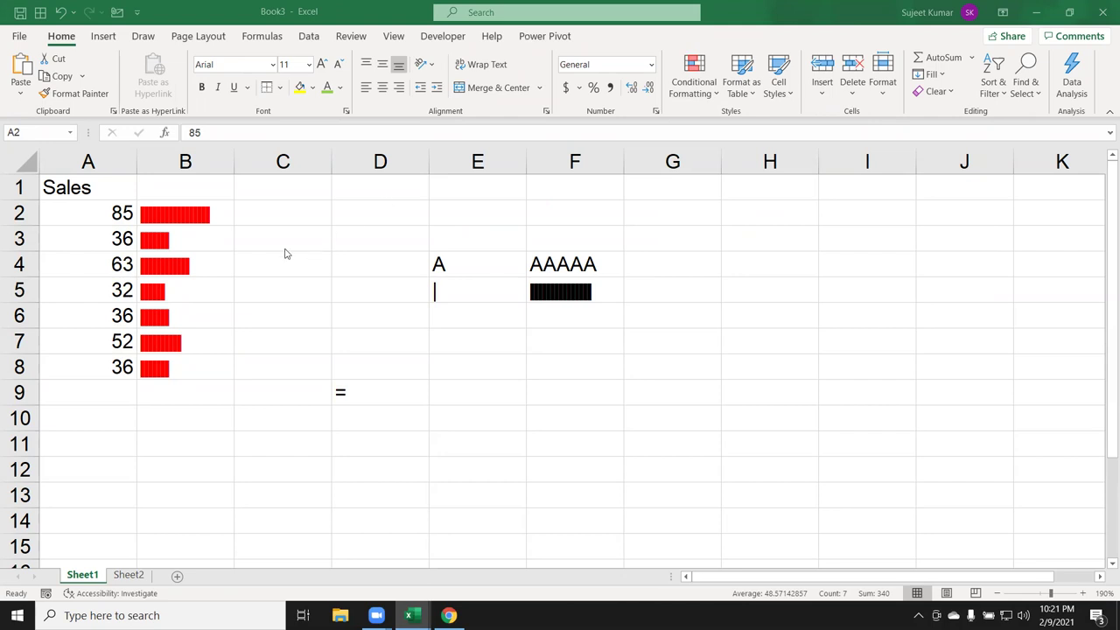
left_click_drag(212, 220, 205, 359)
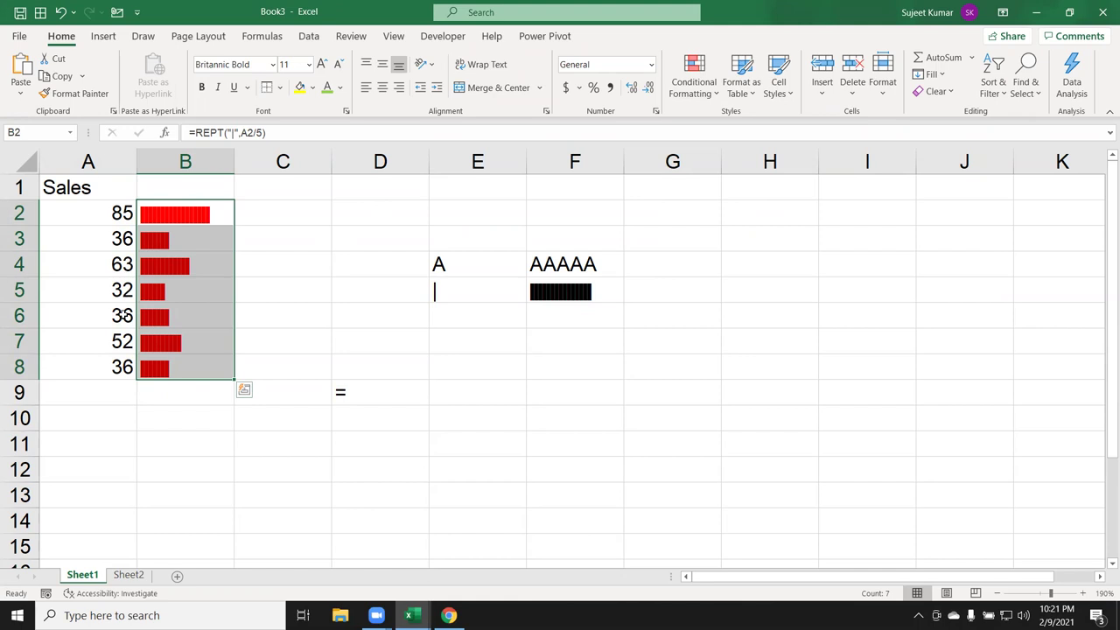
- Select B2 and start a new conditional formatting rule
left_click(694, 83)
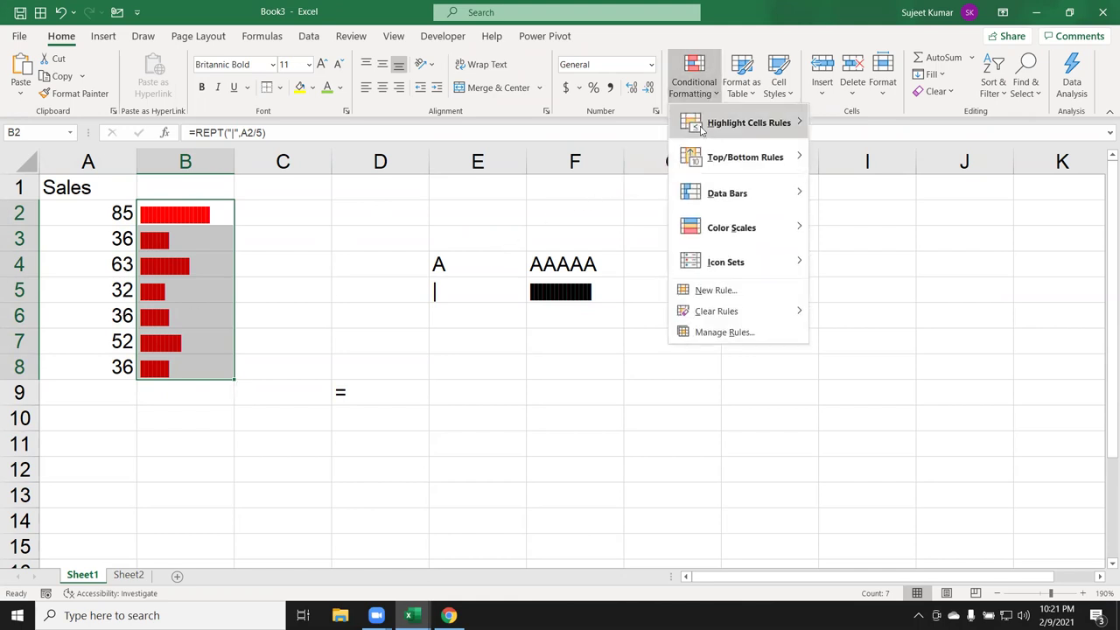
mouse_move(701, 129)
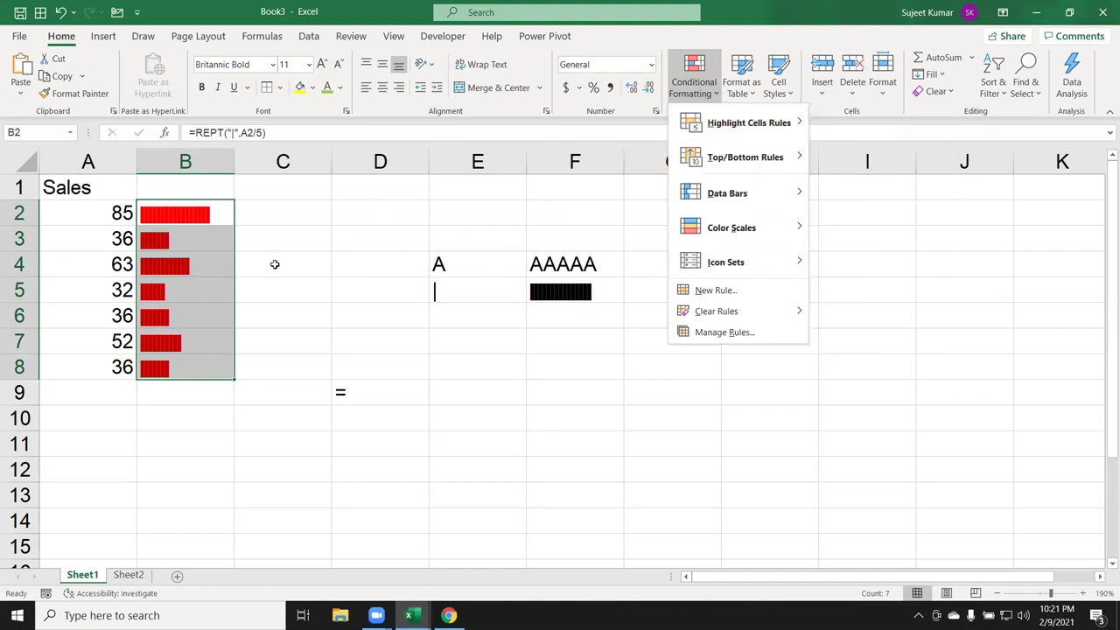
left_click(262, 254)
left_click(184, 211)
left_click(696, 79)
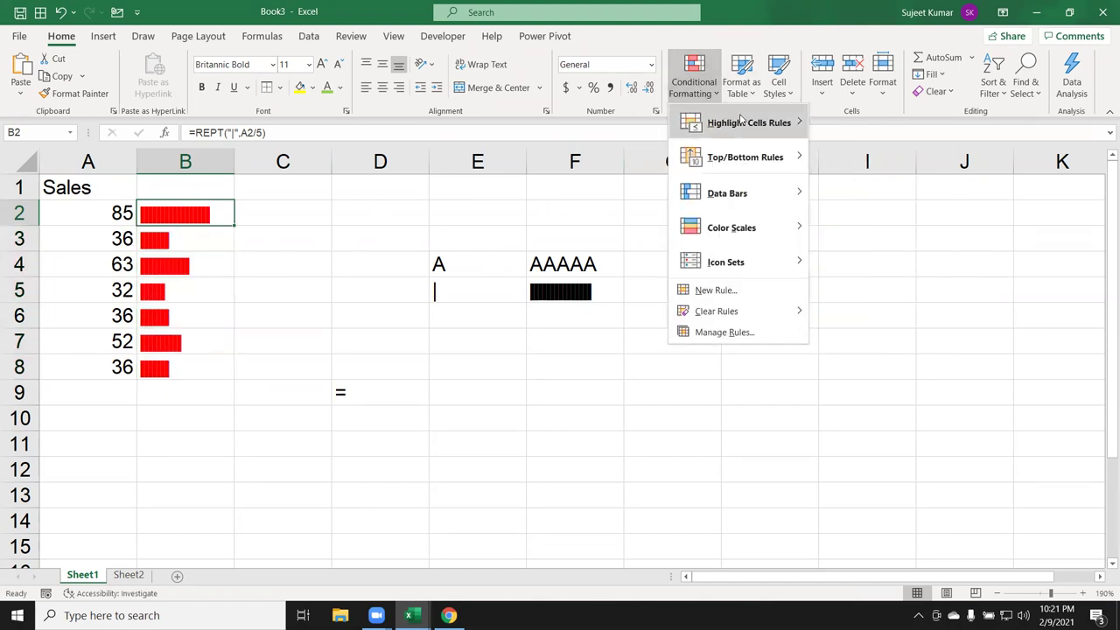
mouse_move(726, 123)
left_click(715, 290)
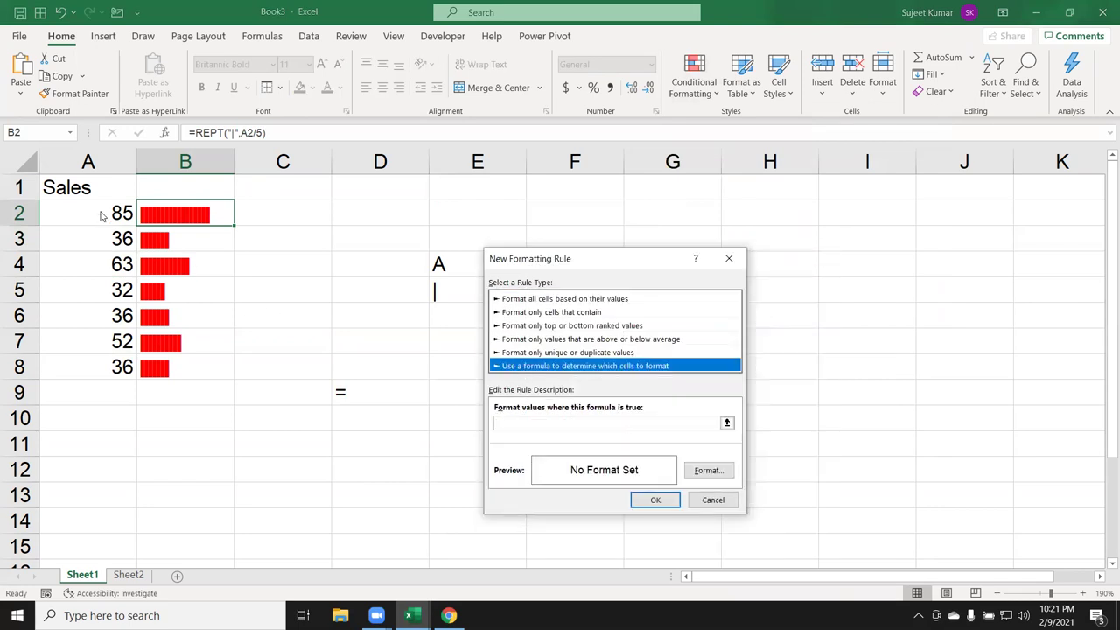
- Define the rule formula =$A2>50 with a green font colour and confirm it
left_click(595, 424)
left_click(108, 218)
type(">50")
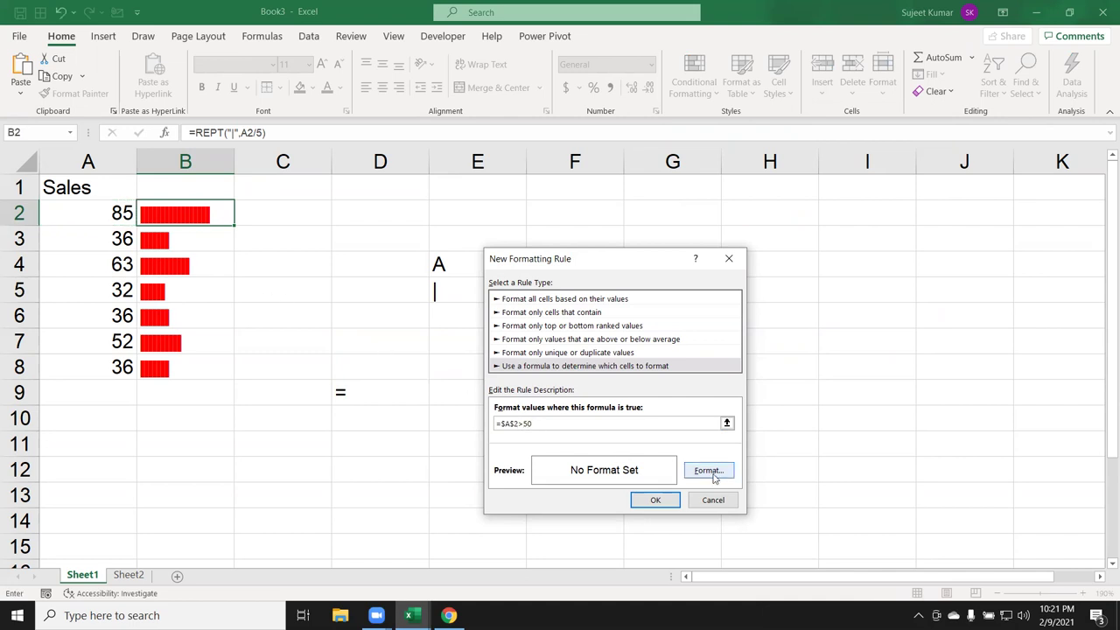
left_click(708, 472)
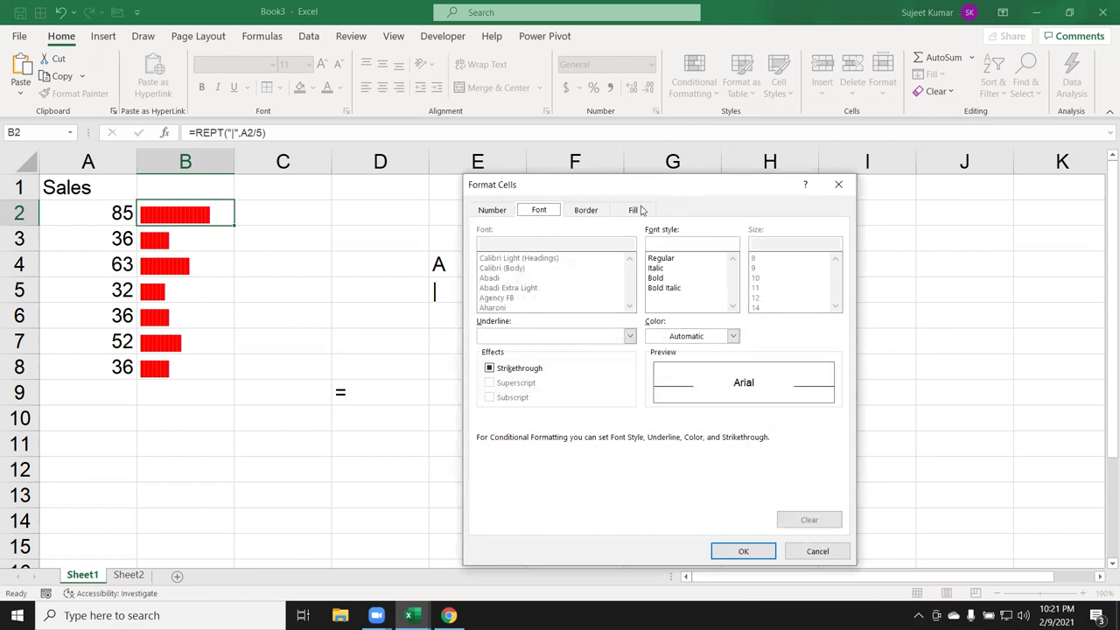
left_click(734, 336)
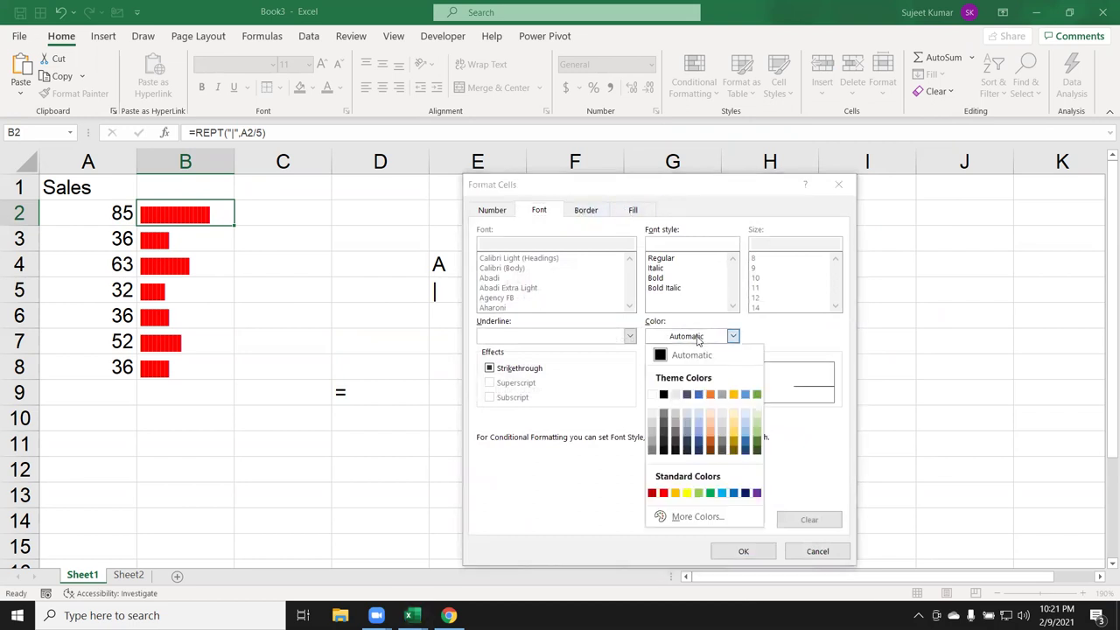
left_click(706, 495)
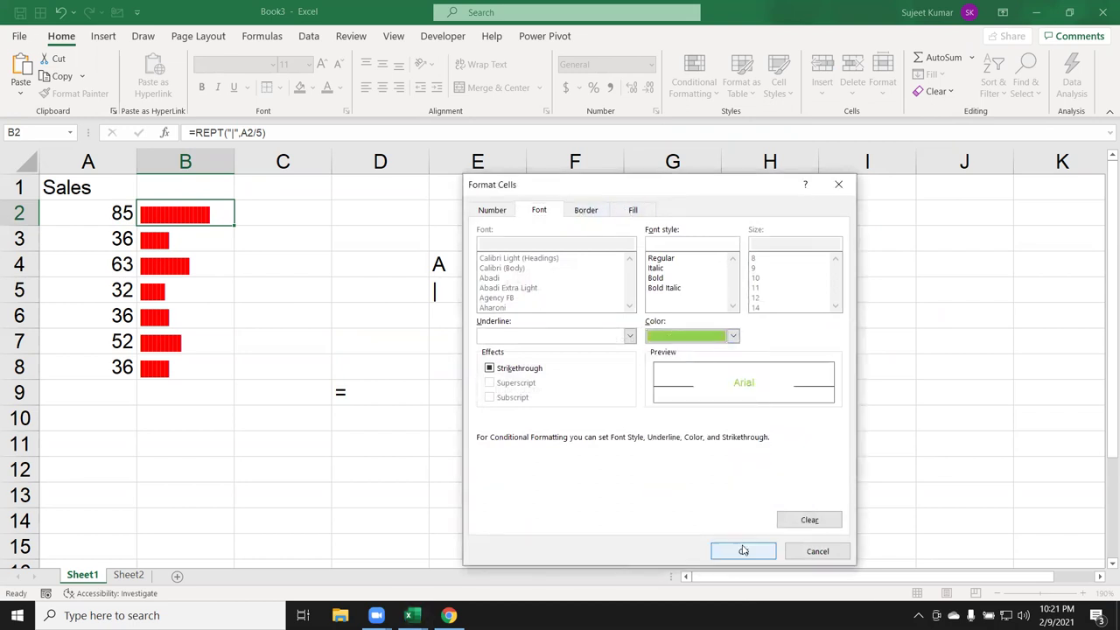
left_click(740, 551)
left_click(514, 425)
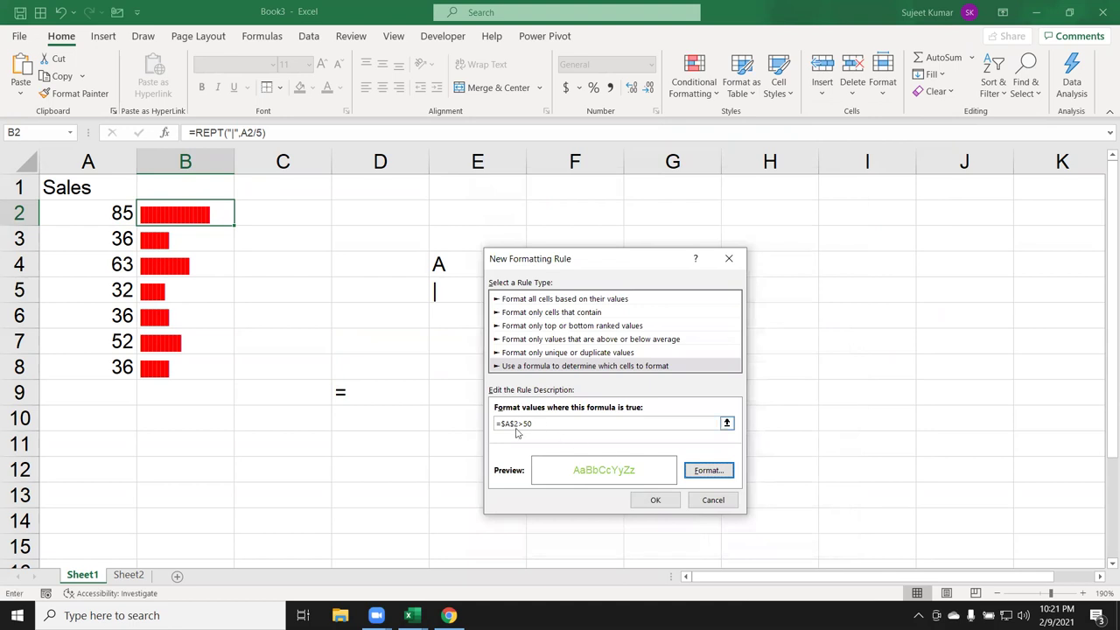
key("BackSpace")
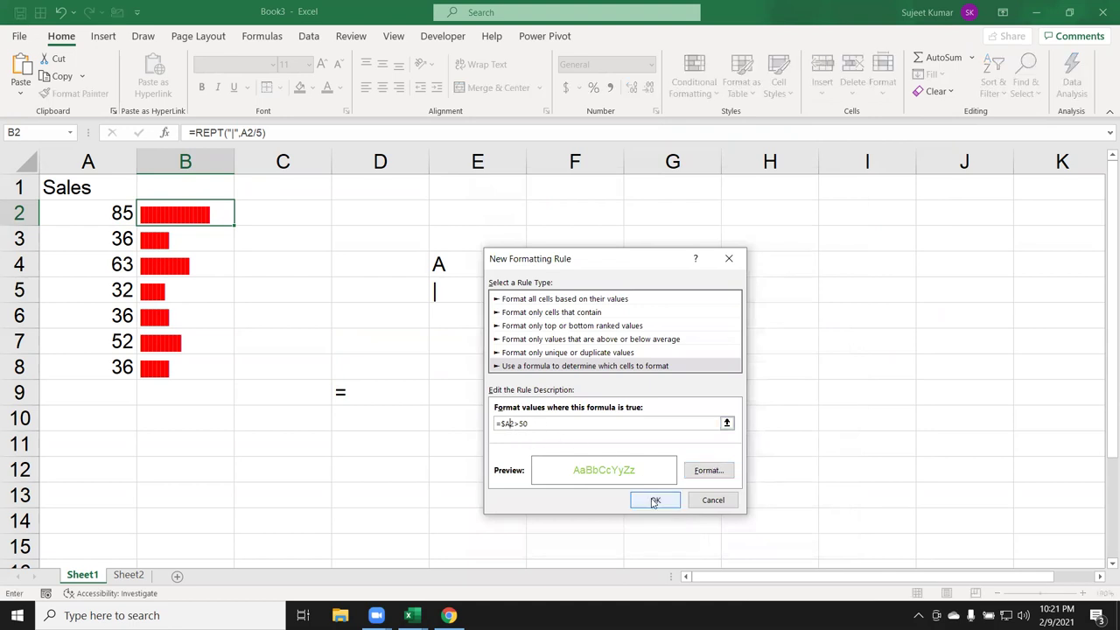
left_click(654, 500)
- Copy B2's conditional formatting onto B2:B8 with Format Painter
left_click(74, 94)
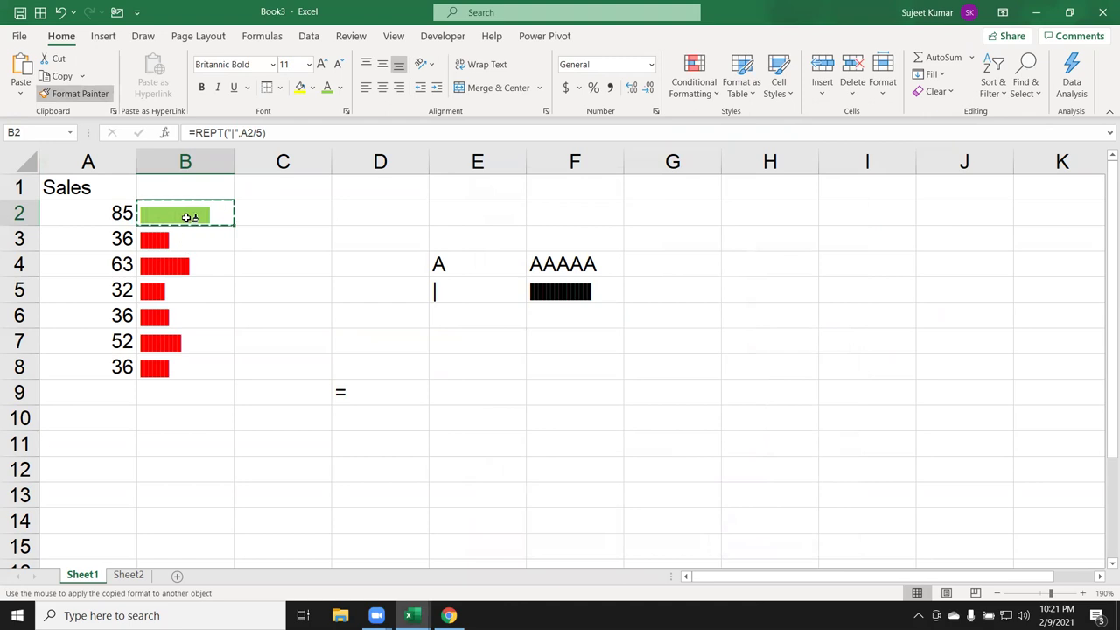
left_click_drag(188, 215, 185, 368)
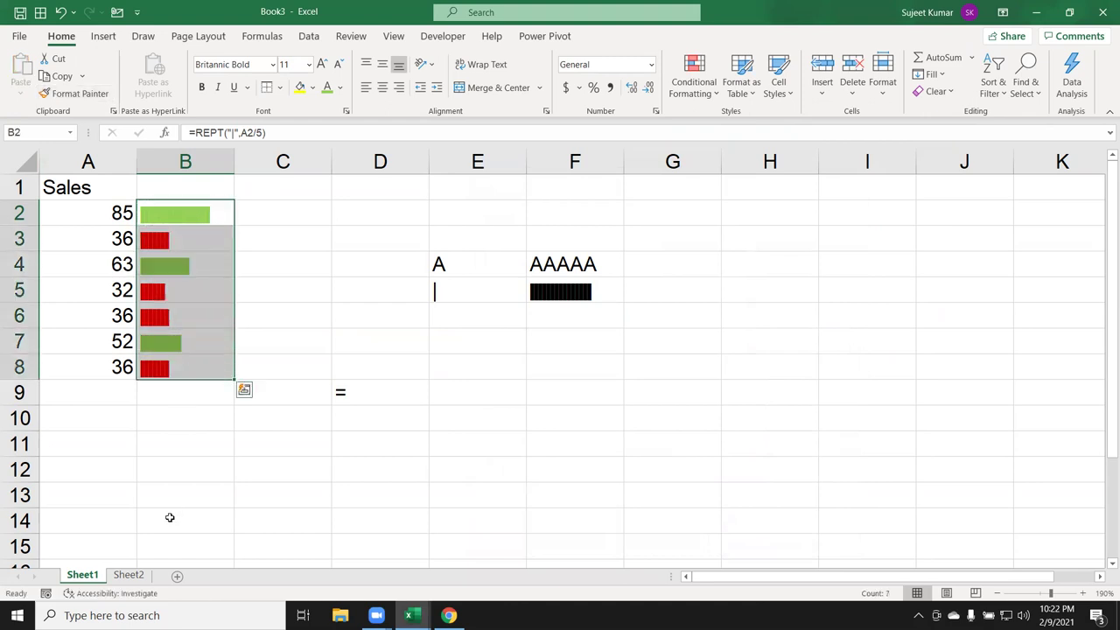
left_click(177, 468)
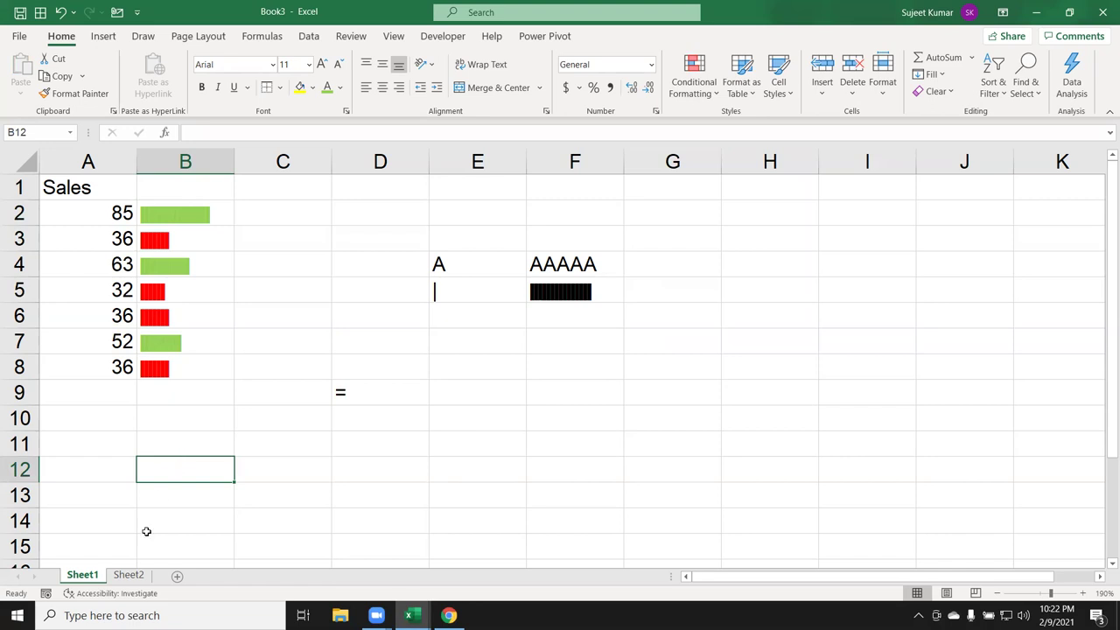
left_click(127, 575)
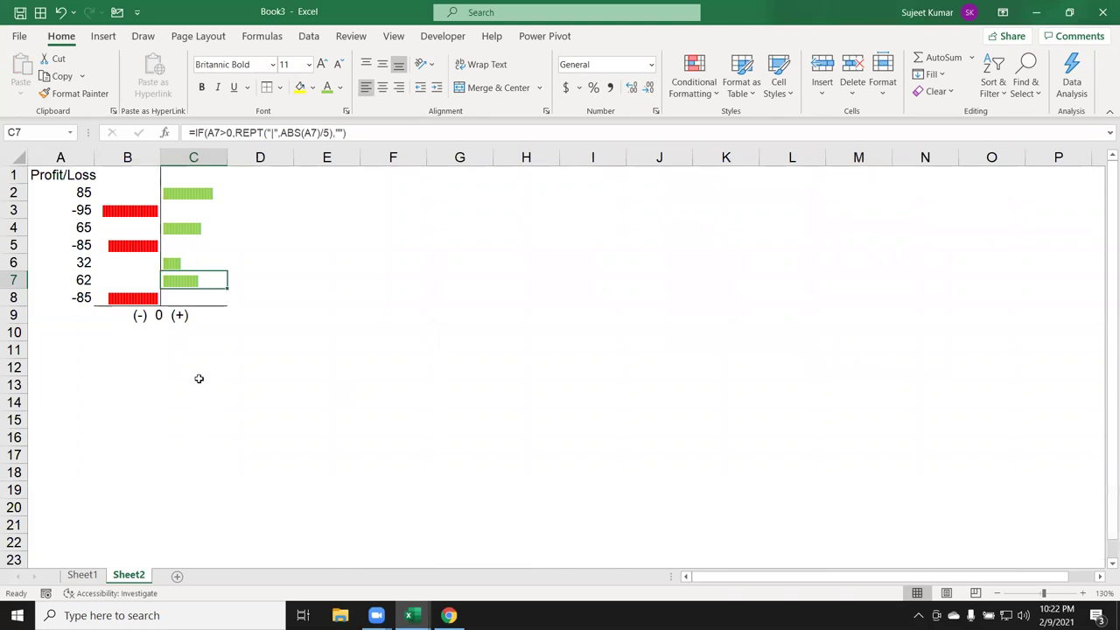
left_click(138, 213)
left_click(66, 196)
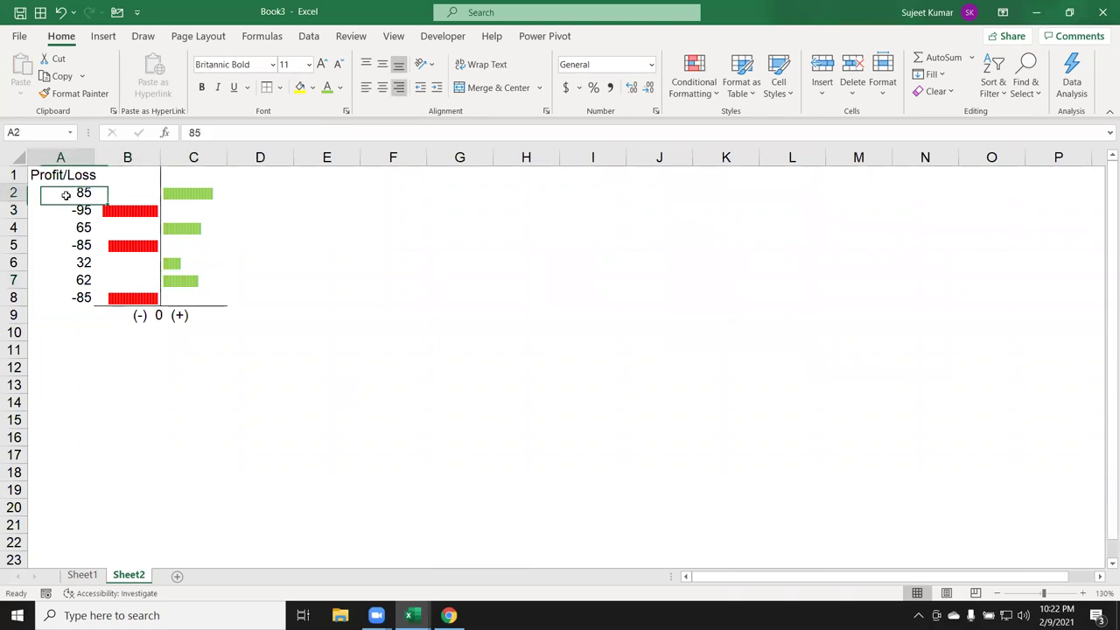
left_click_drag(65, 195, 42, 292)
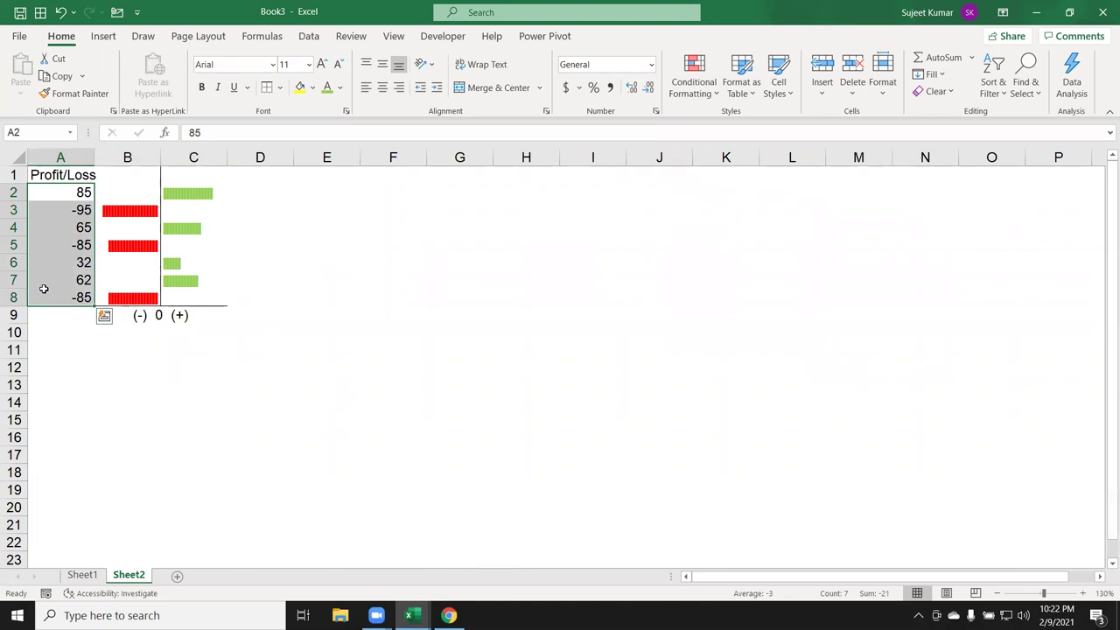
left_click(114, 194)
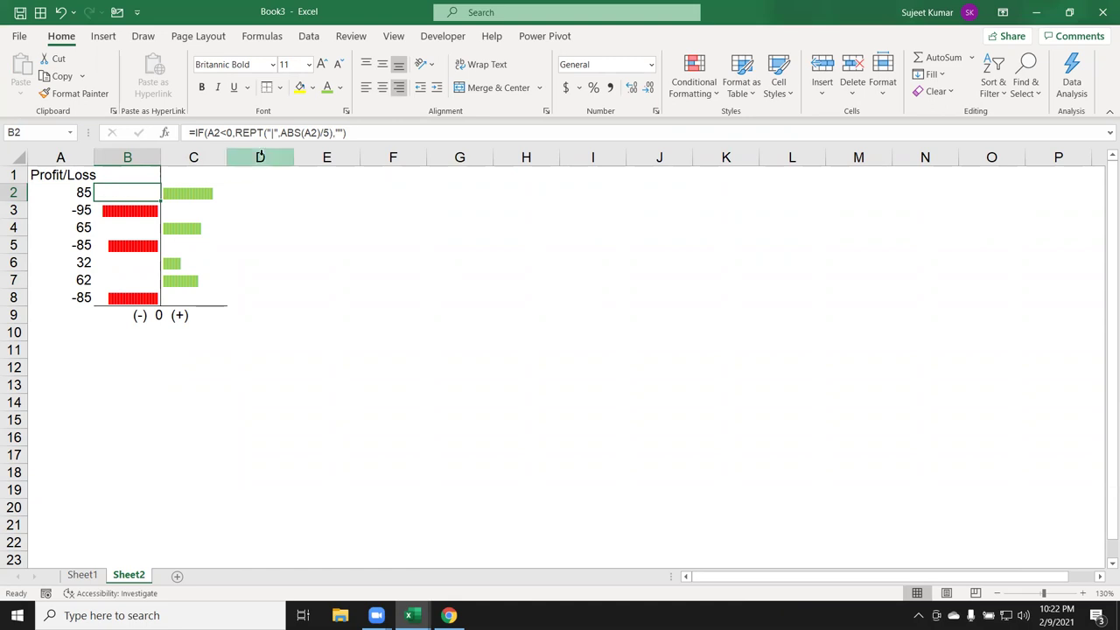
double_click(130, 189)
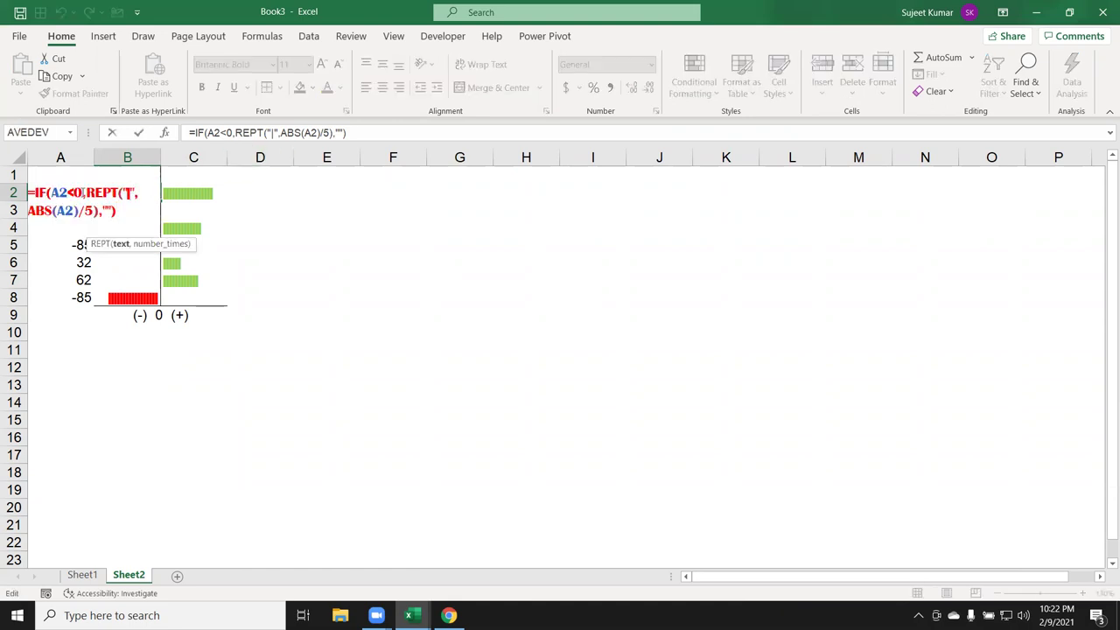
left_click_drag(83, 200, 101, 214)
key("Return")
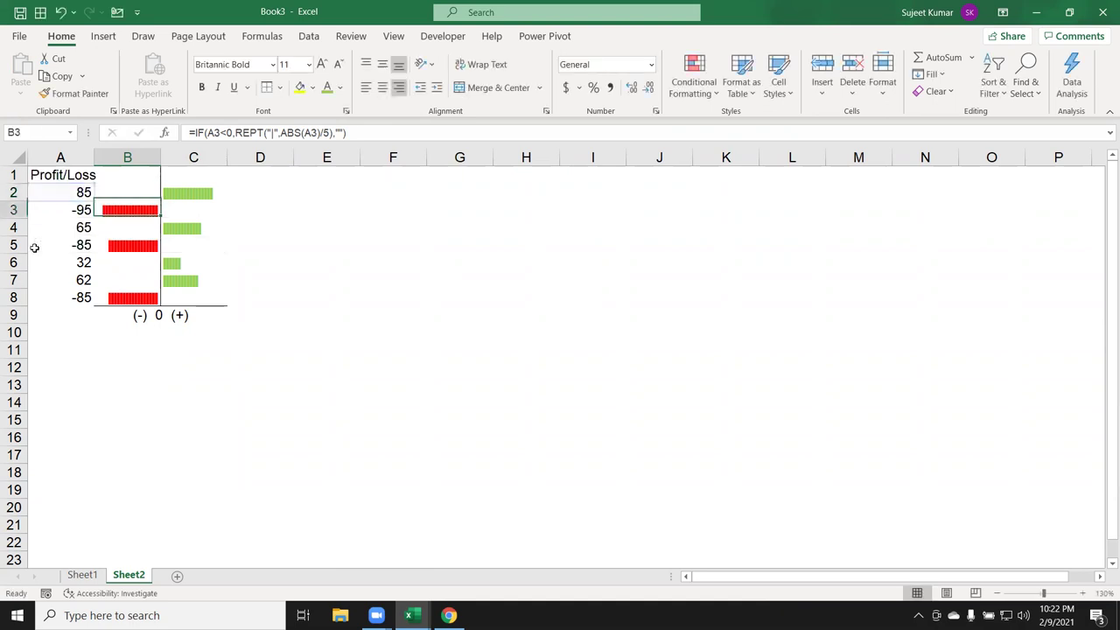
left_click(82, 576)
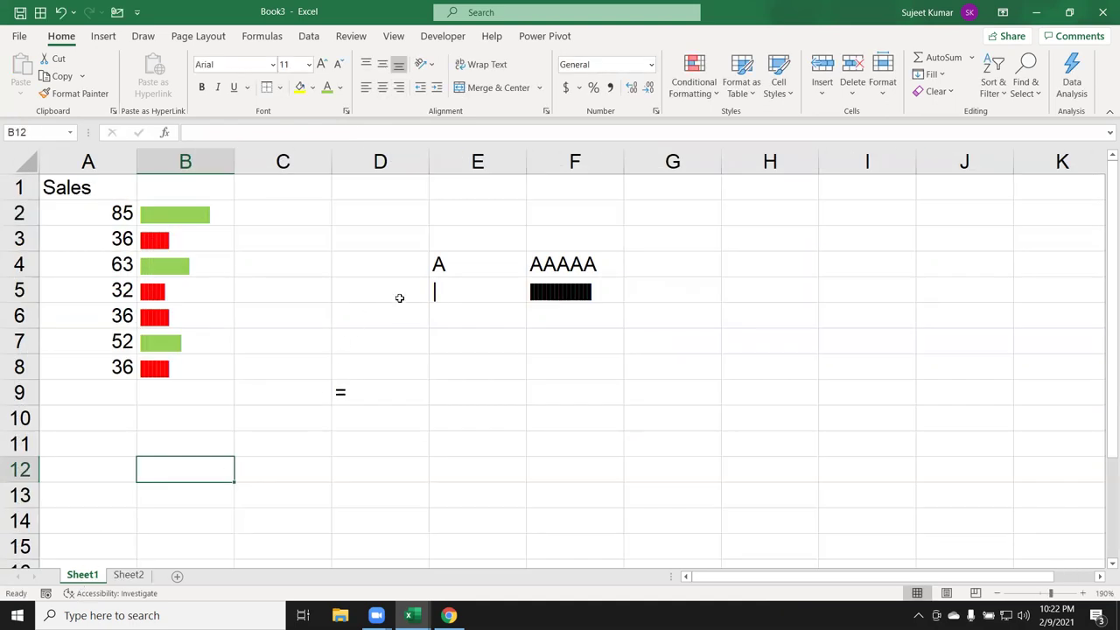
left_click(121, 211)
left_click(219, 213)
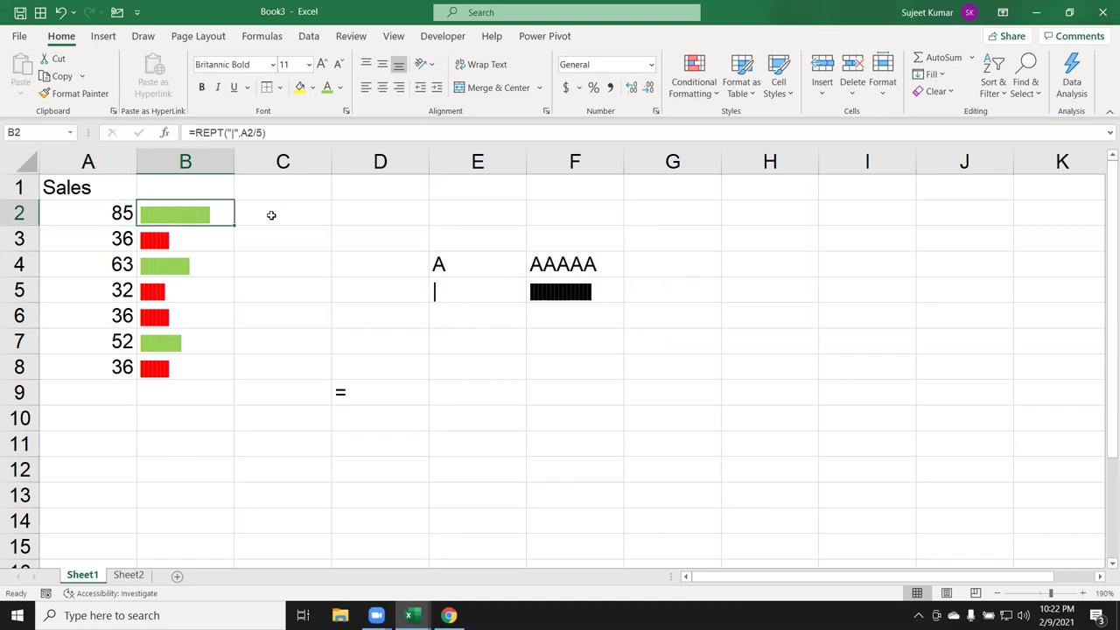
key("Down")
key("Down")
key("Down")
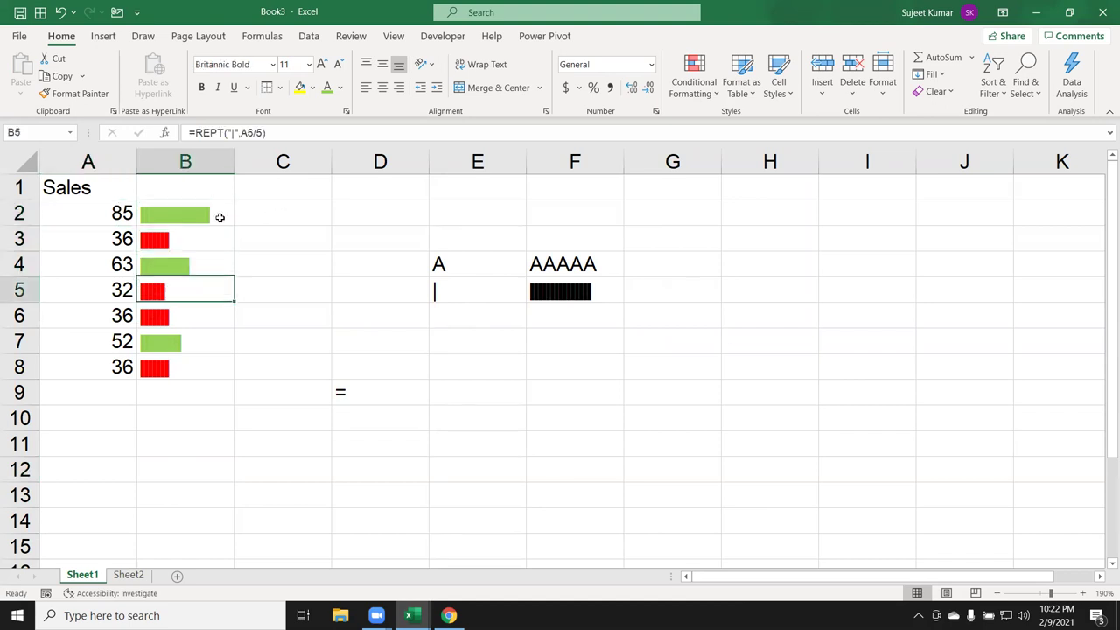
key("Down")
key("Down")
key("Down")
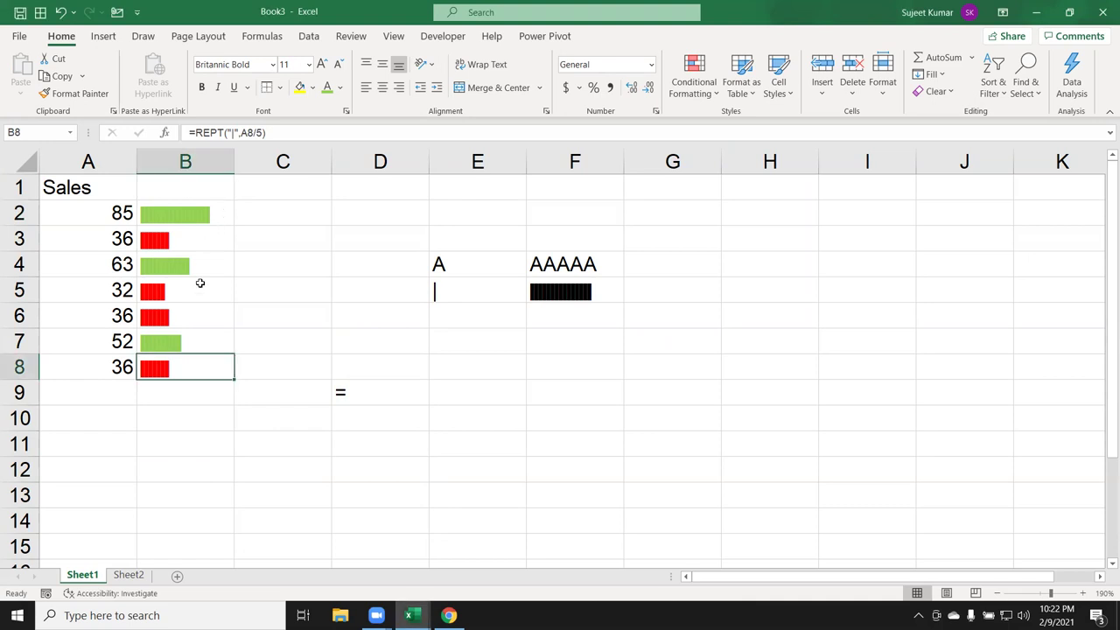
left_click(133, 564)
left_click(134, 573)
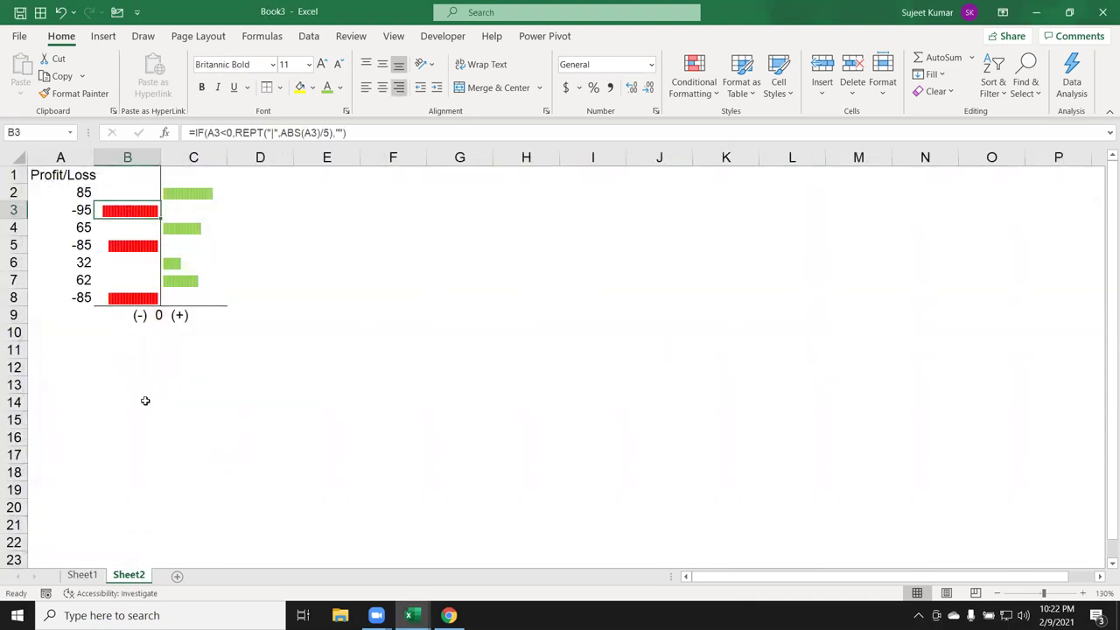
double_click(128, 186)
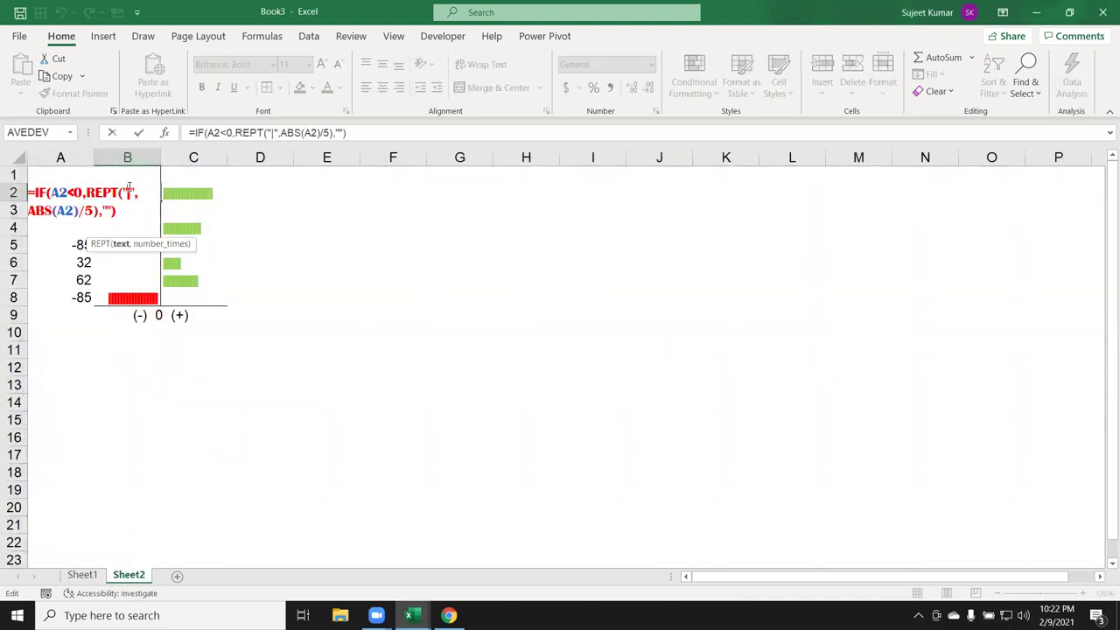
key("Return")
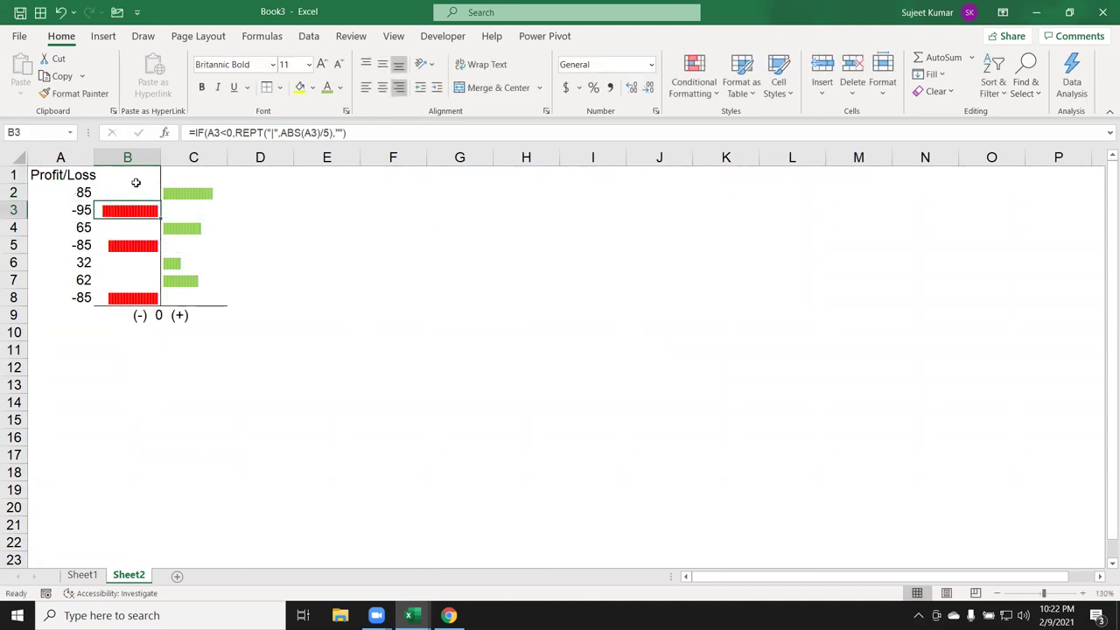
mouse_move(138, 186)
left_mouse_down()
mouse_move(138, 297)
mouse_move(199, 193)
left_mouse_up()
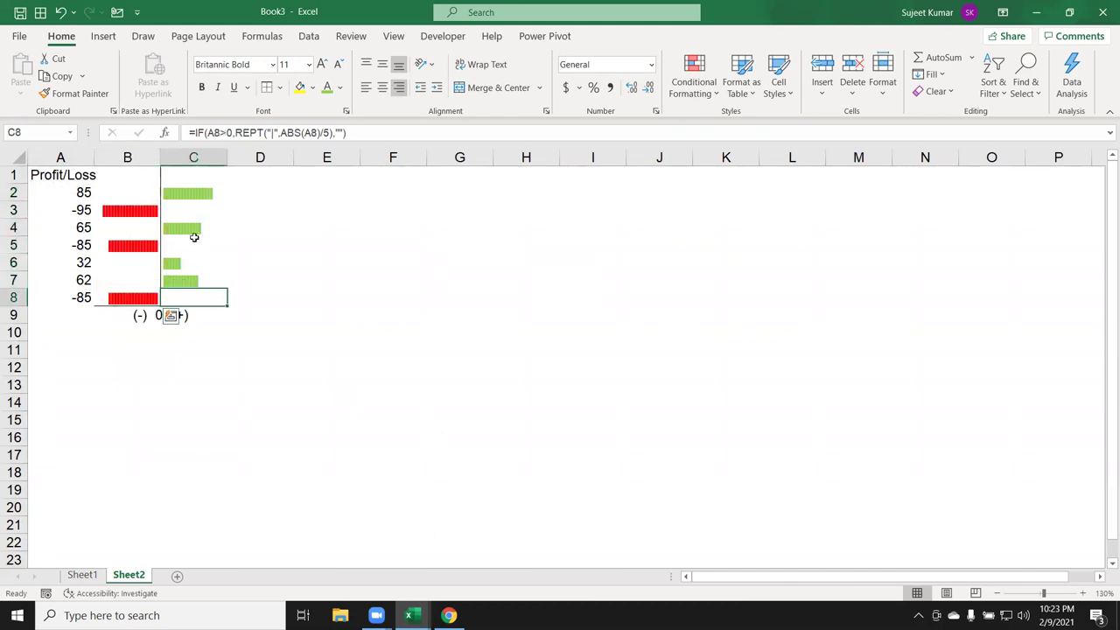
left_click(224, 367)
left_click(111, 193)
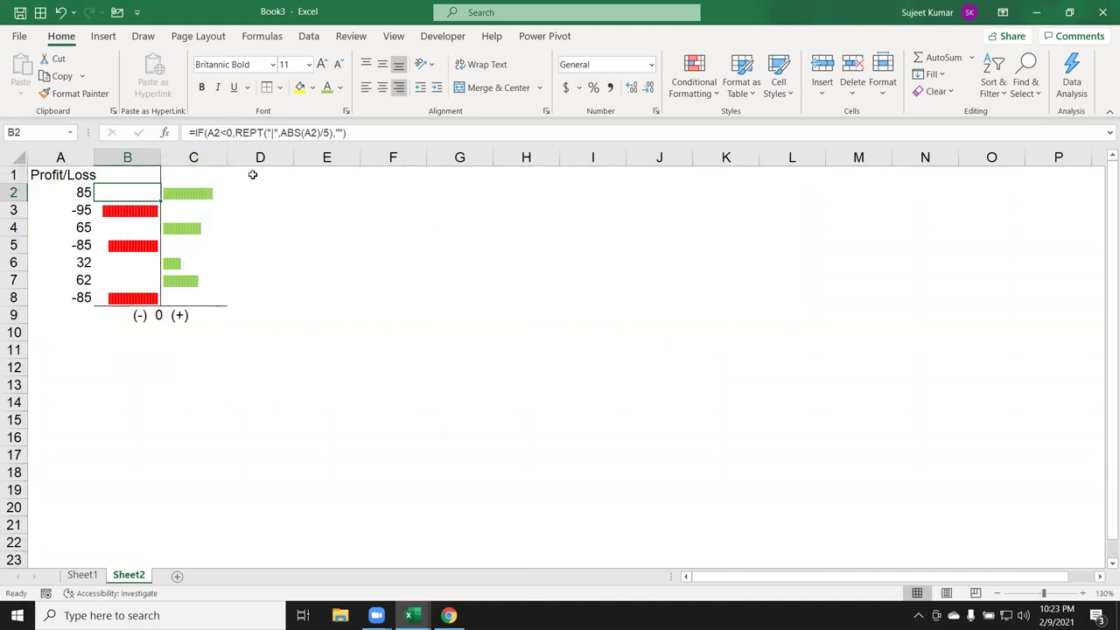
- On Sheet1, enter -25 in cell E10
left_click(88, 574)
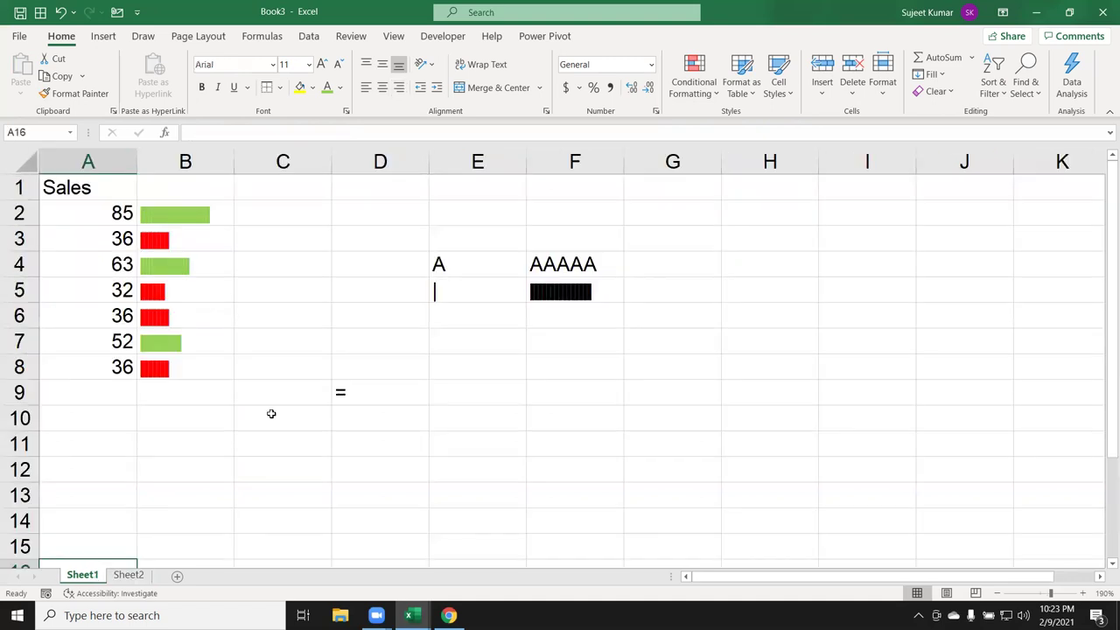
left_click(430, 409)
type("-2")
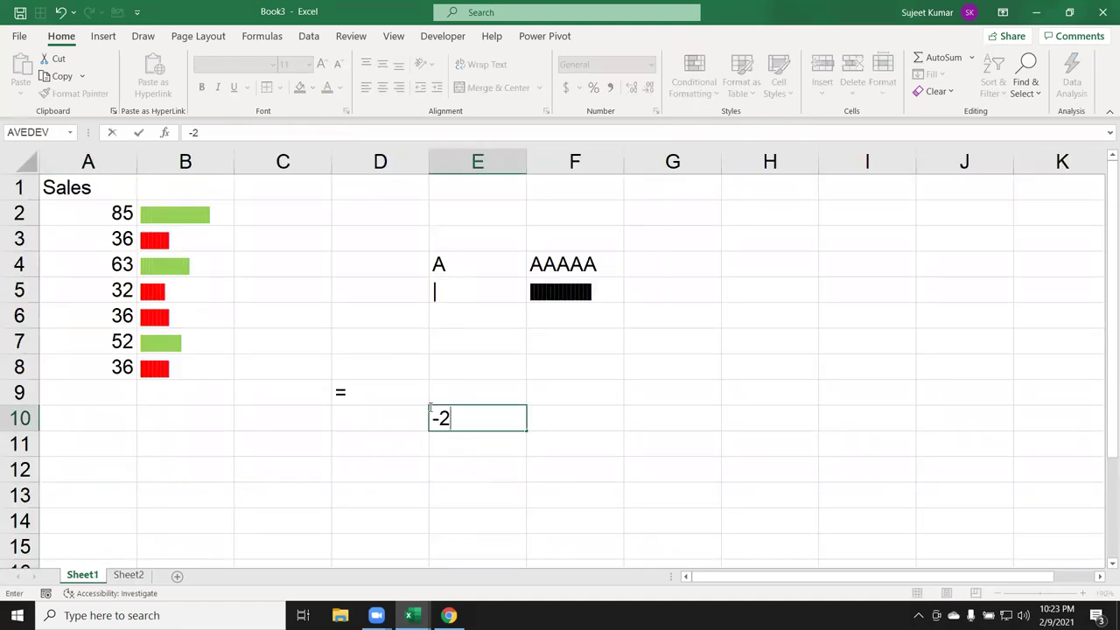
type("5")
key("Return")
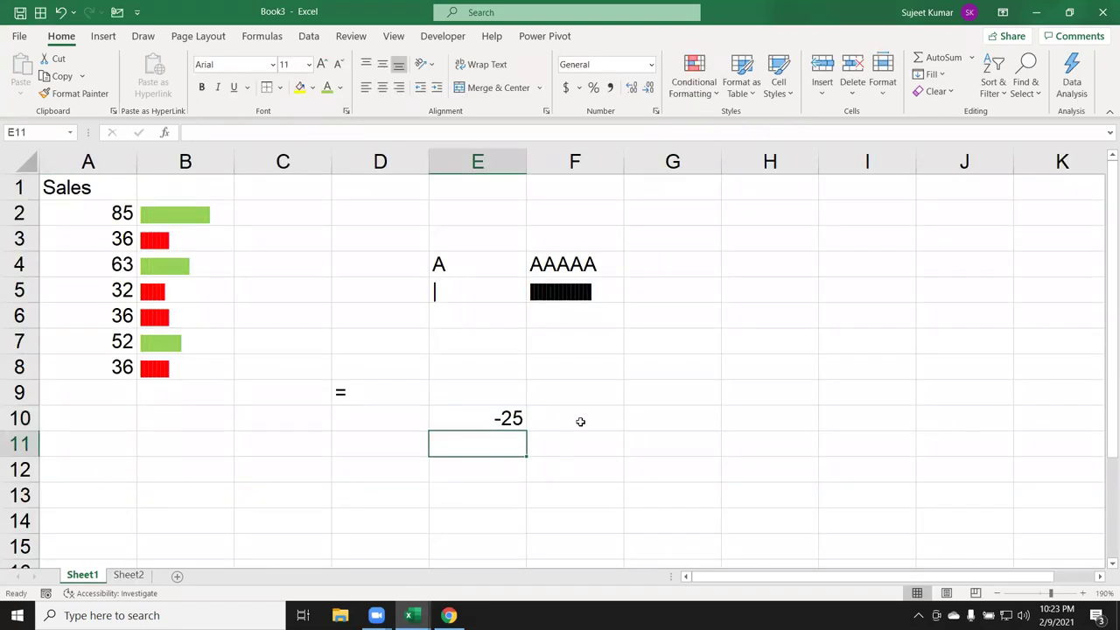
- Enter the formula =ABS(E10) in F10
left_click(581, 422)
type("=a")
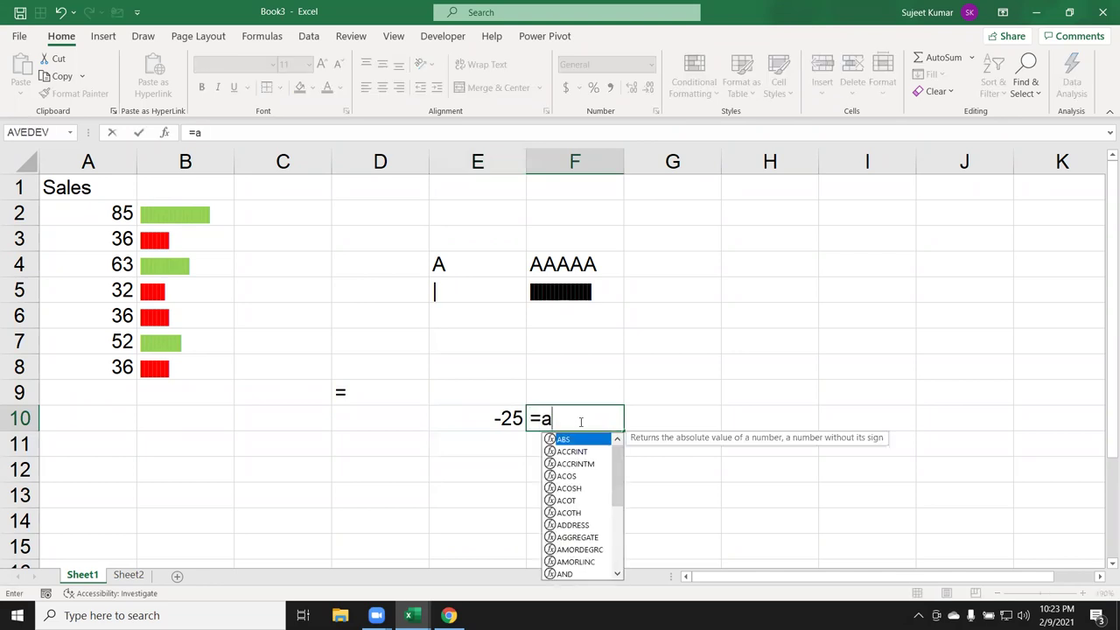
type("bs")
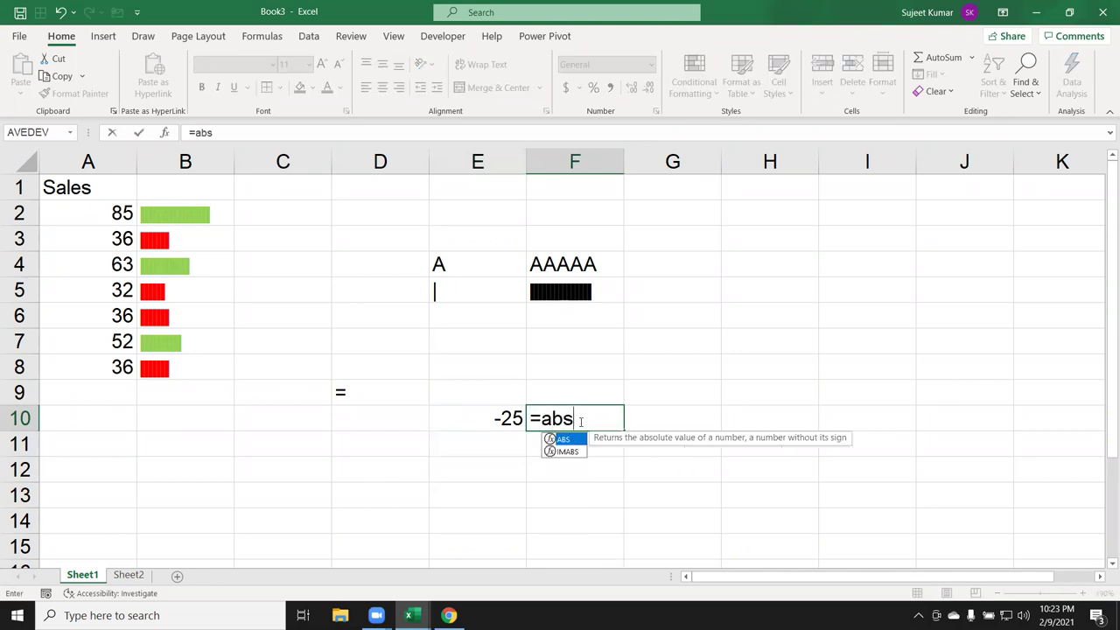
key("Tab")
key("Left")
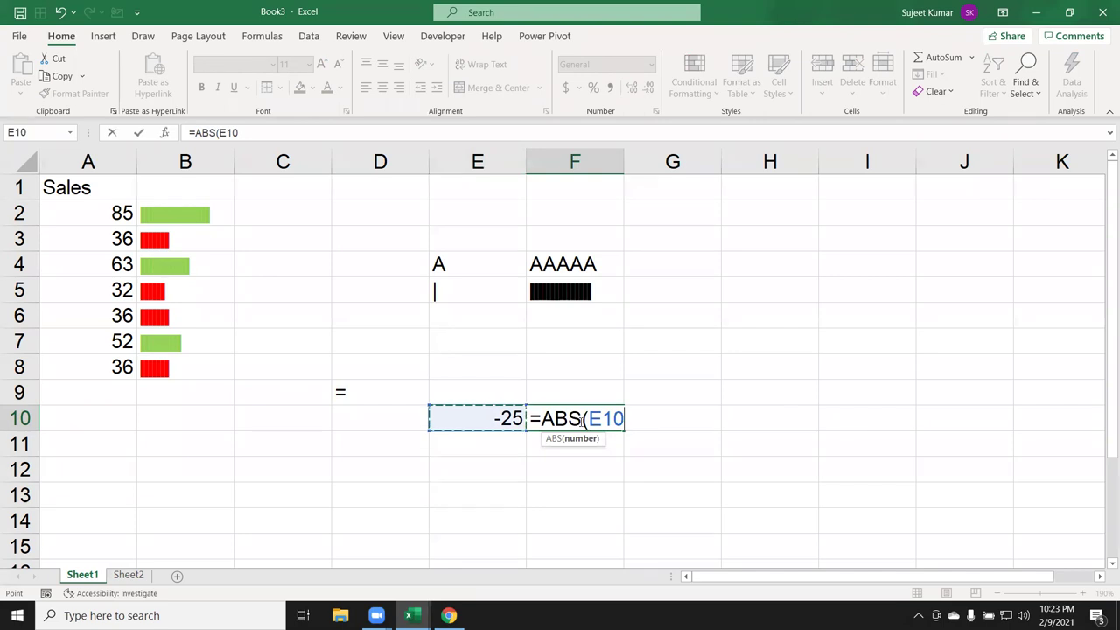
key("Return")
- Test the ABS formula with 25 and 14 in E10, then clear E10
key("Up")
key("Left")
type("2")
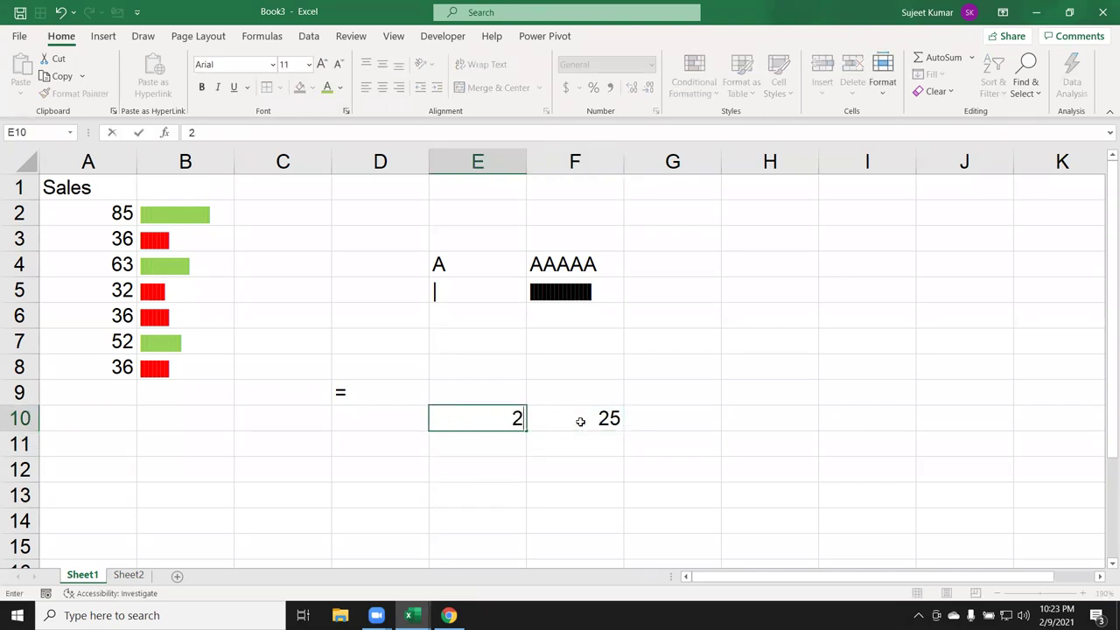
type("5")
key("Return")
key("Up")
type("14")
key("Return")
key("Up")
key("Delete")
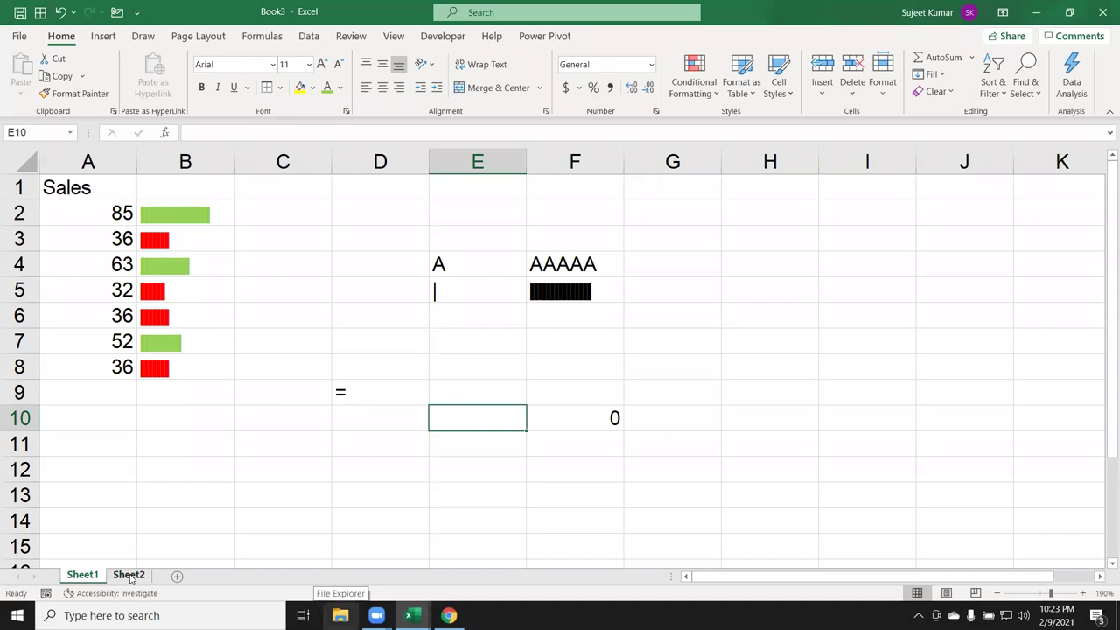
- On Sheet2, inspect the red and green REPT bar cells in columns B and C
left_click(129, 575)
left_click(136, 228)
left_click(140, 281)
left_click(153, 315)
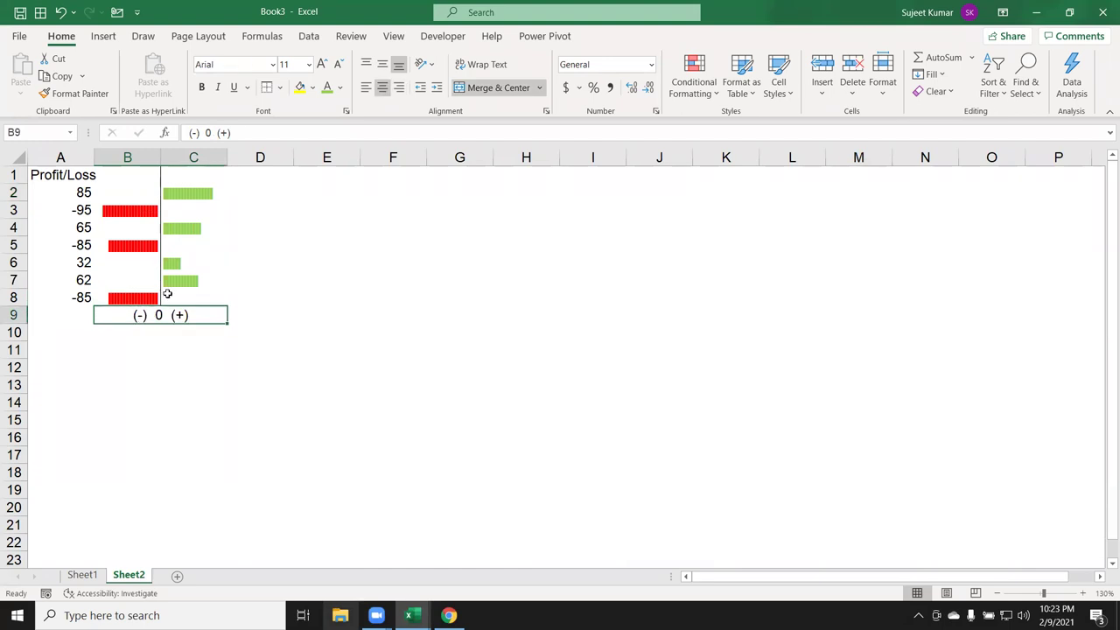
left_click(175, 280)
left_click(185, 245)
left_click(180, 227)
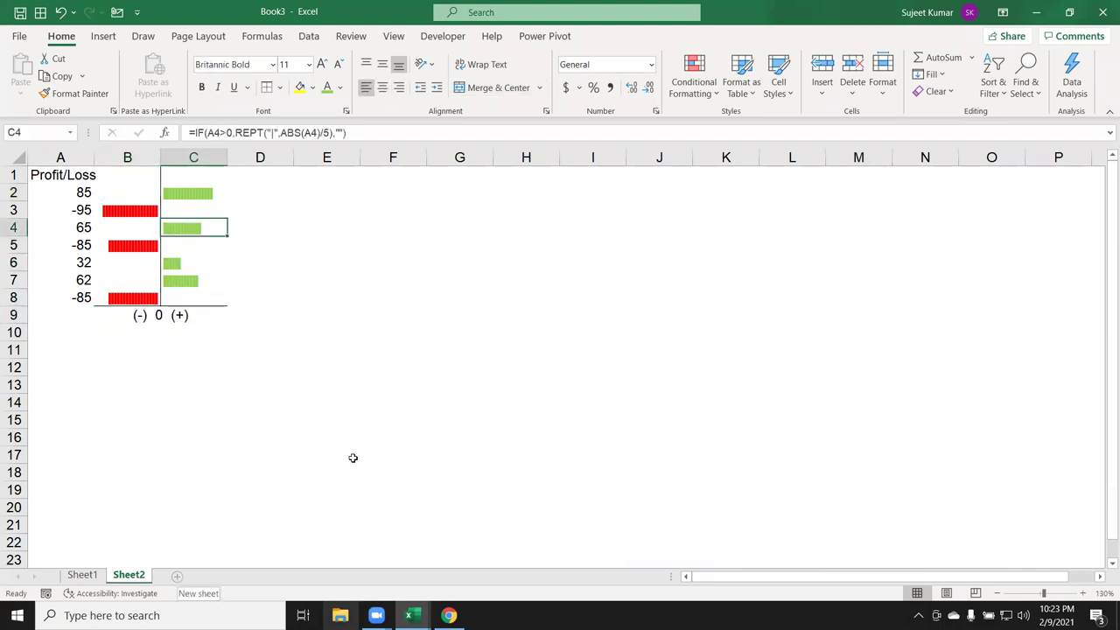
- Test a copy of C4's bar in I6 using =C4 and Format Painter, then delete it
left_click(618, 257)
type("=")
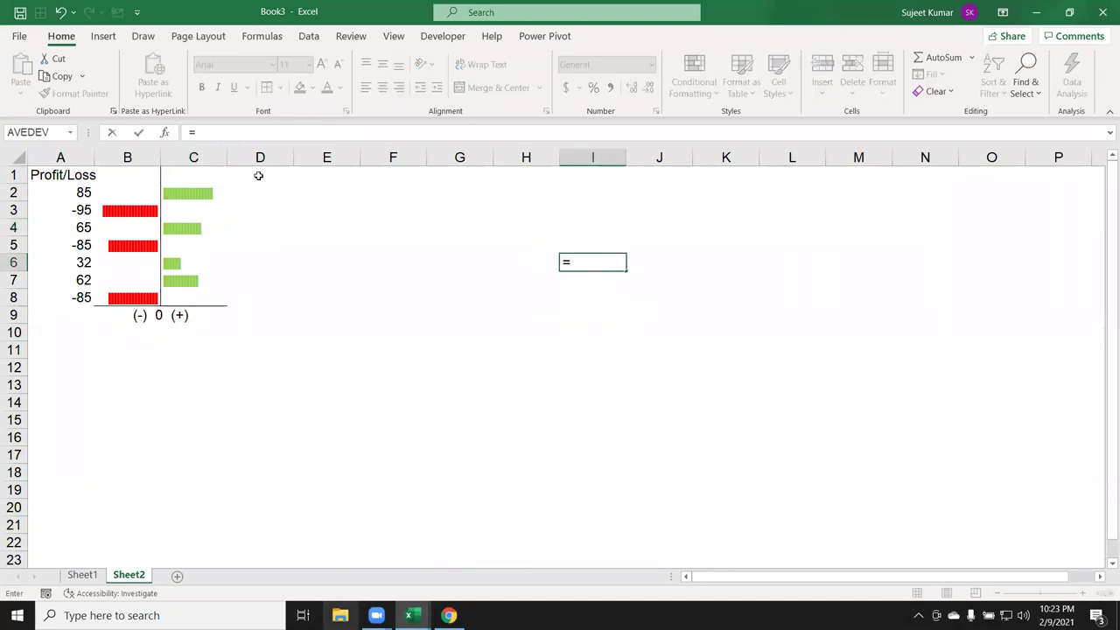
left_click(196, 234)
key("Return")
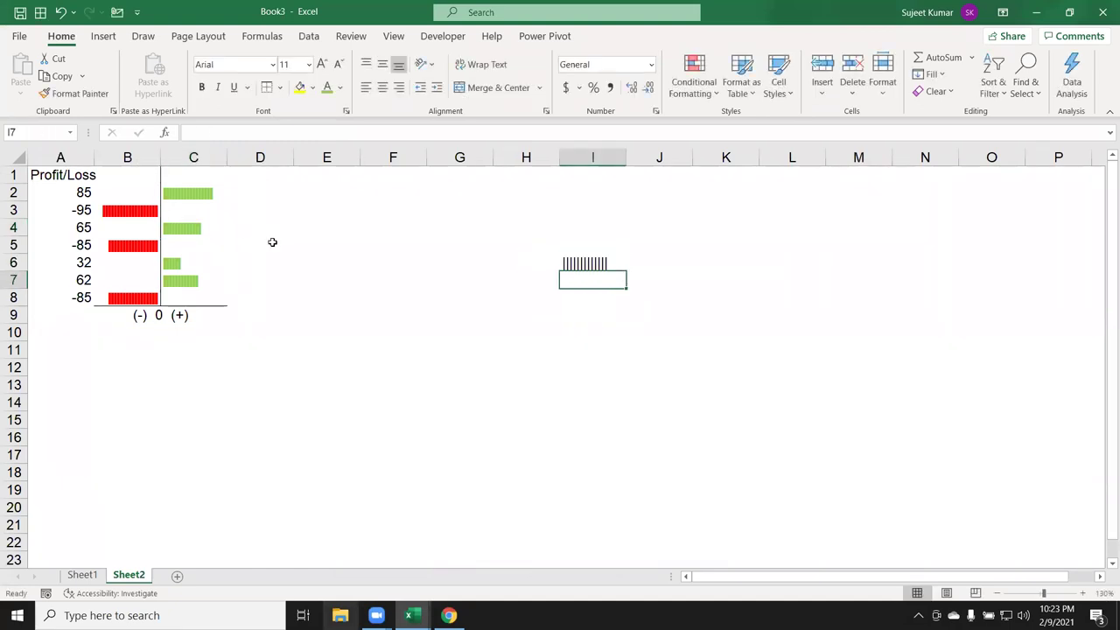
left_click(199, 230)
left_click(74, 93)
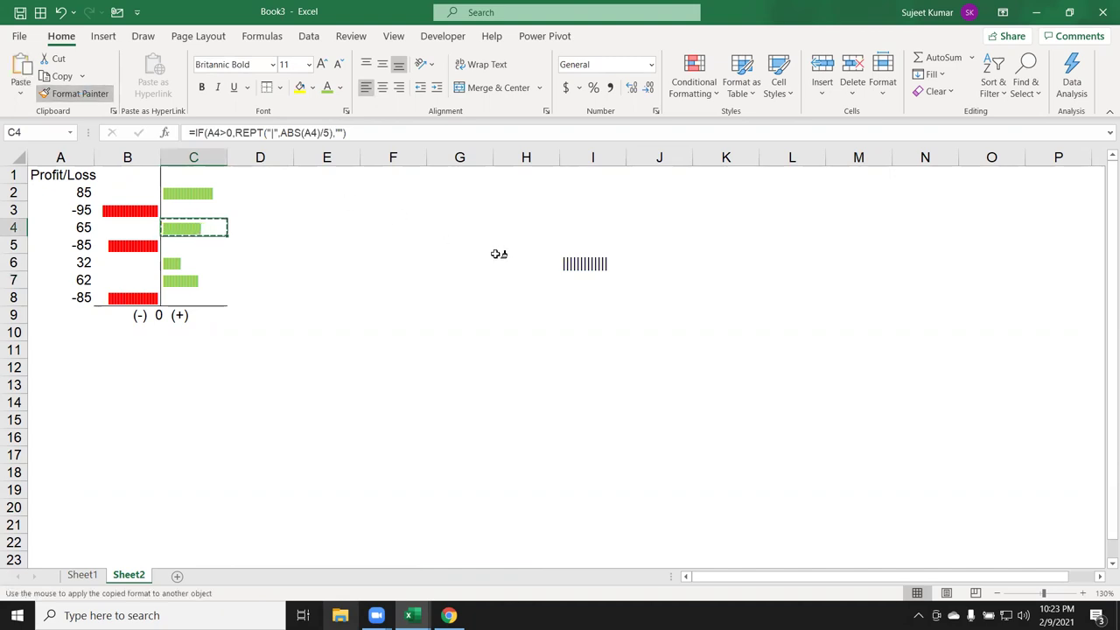
left_click(581, 263)
left_click(389, 325)
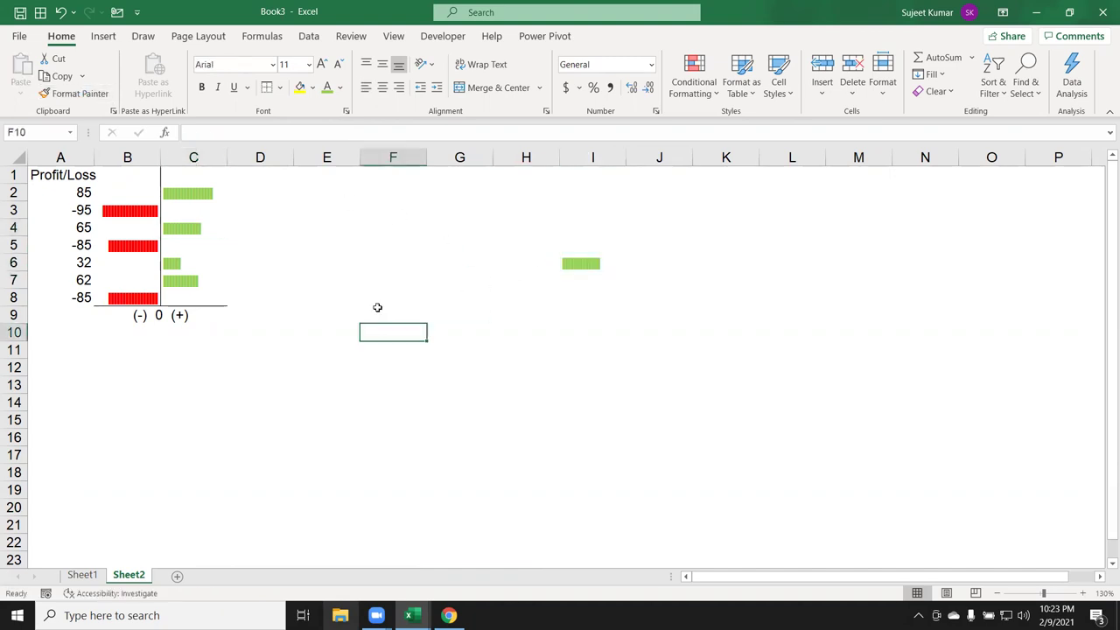
left_click(573, 261)
key("Delete")
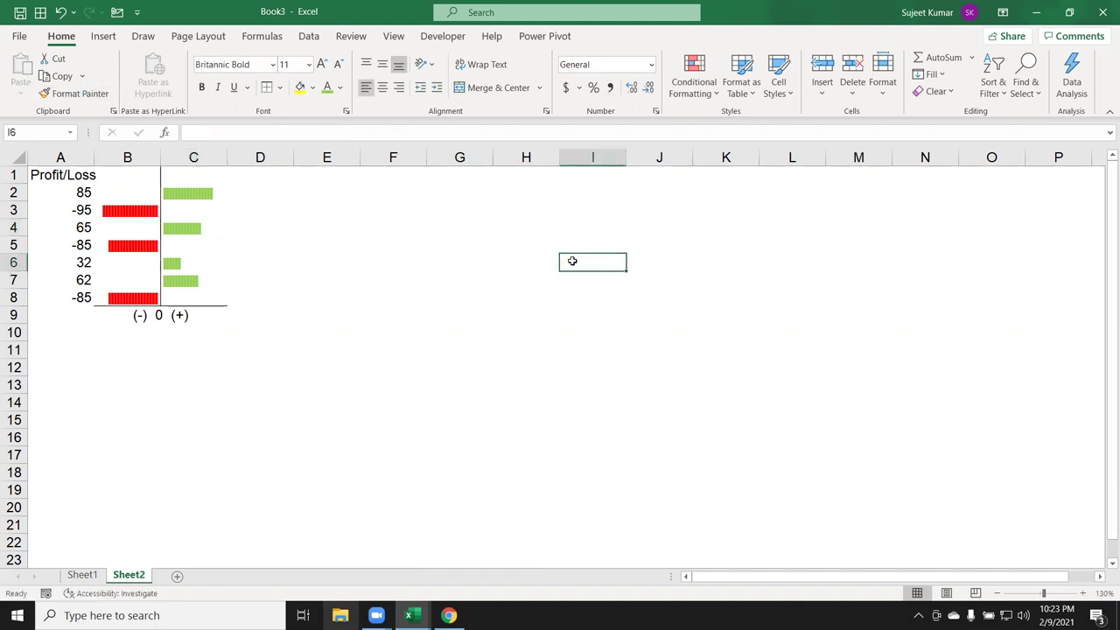
- Add Sheet3 and enter 4, 5, 8, 6 in A2:D2
left_click(172, 581)
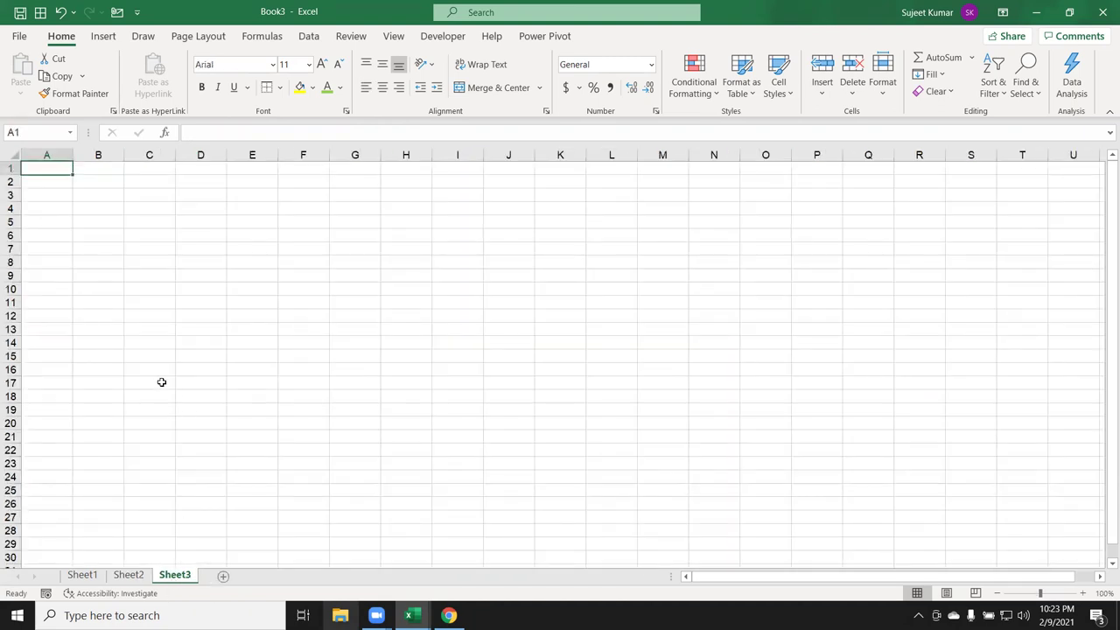
scroll(162, 382, "up", 3)
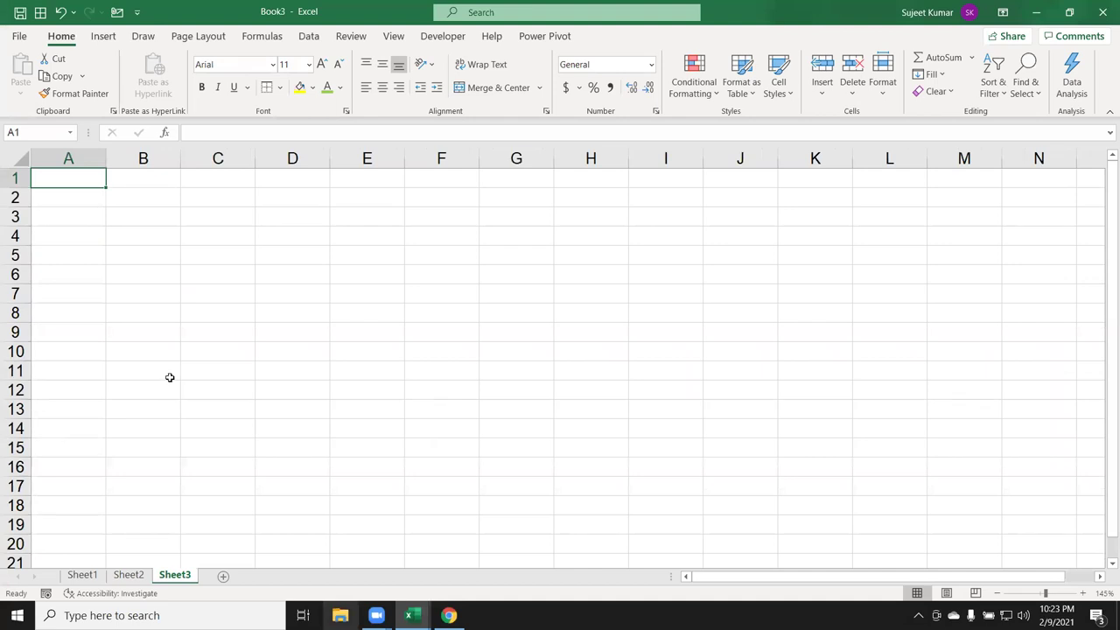
key("Down")
type("4")
key("Tab")
type("56")
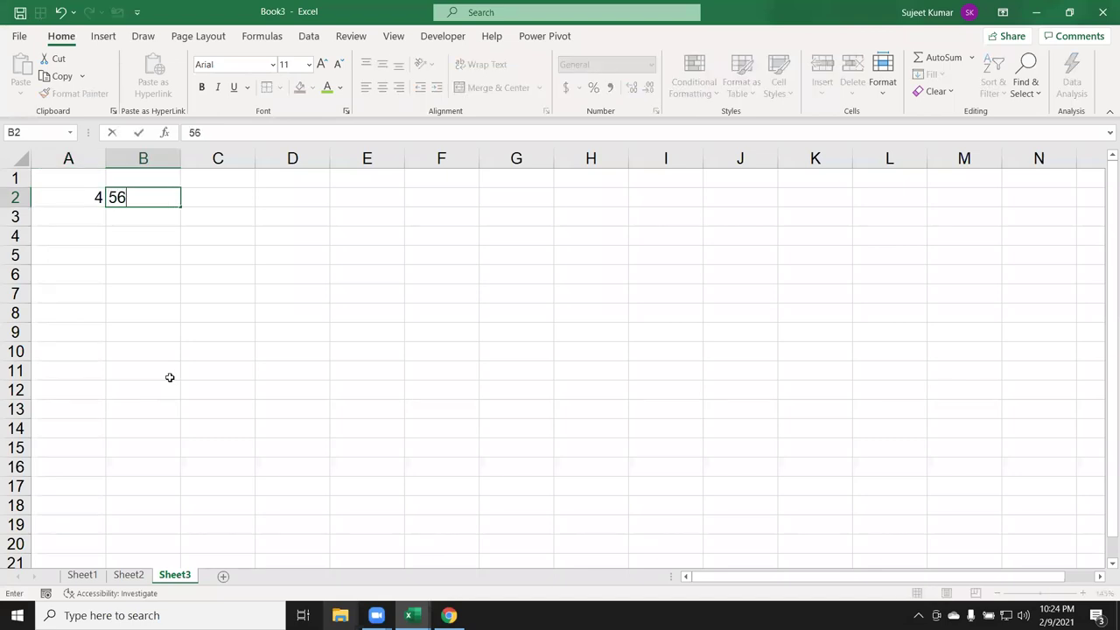
key("BackSpace")
key("Tab")
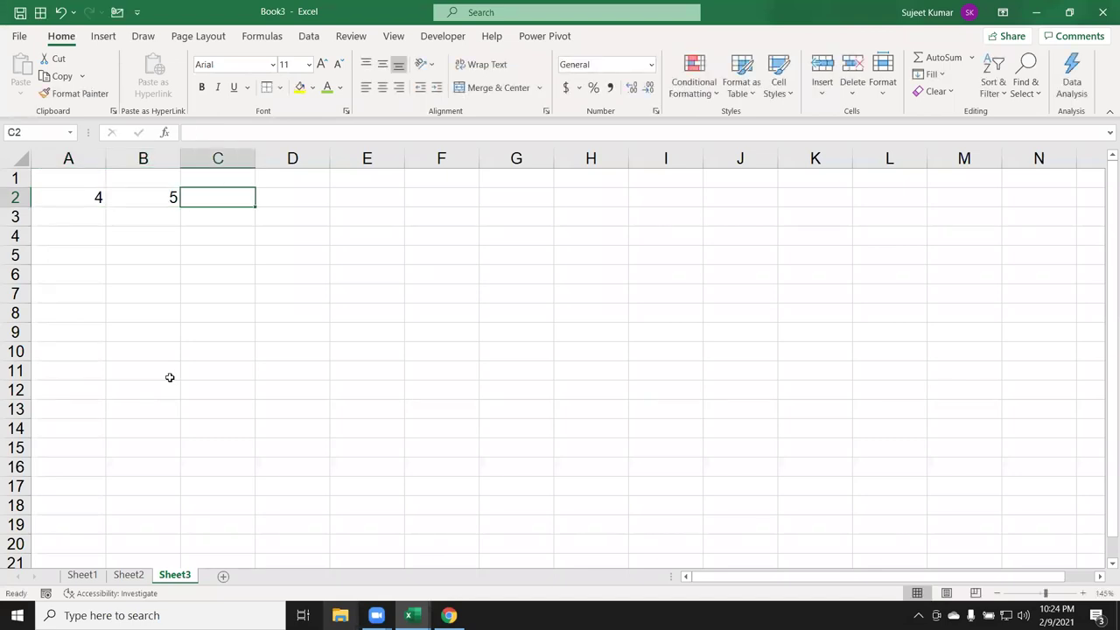
type("8")
key("Tab")
type("6")
key("Tab")
key("Return")
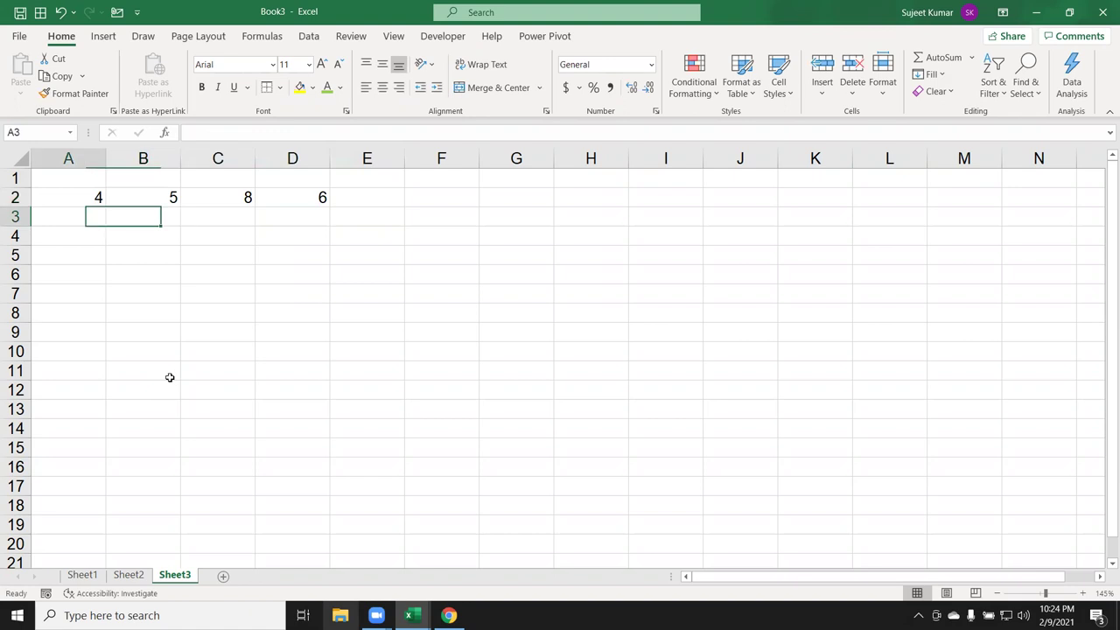
- Enter 8, 6, 5, 8 in A3:D3
type("8")
key("Tab")
type("6")
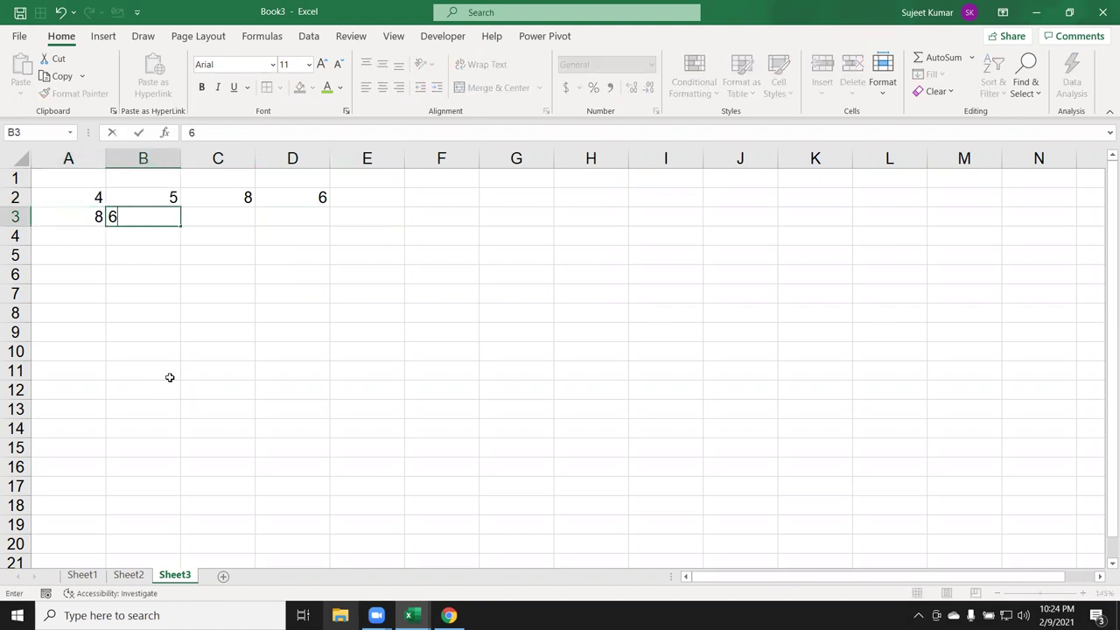
key("Tab")
type("5")
key("Tab")
type("8")
key("Return")
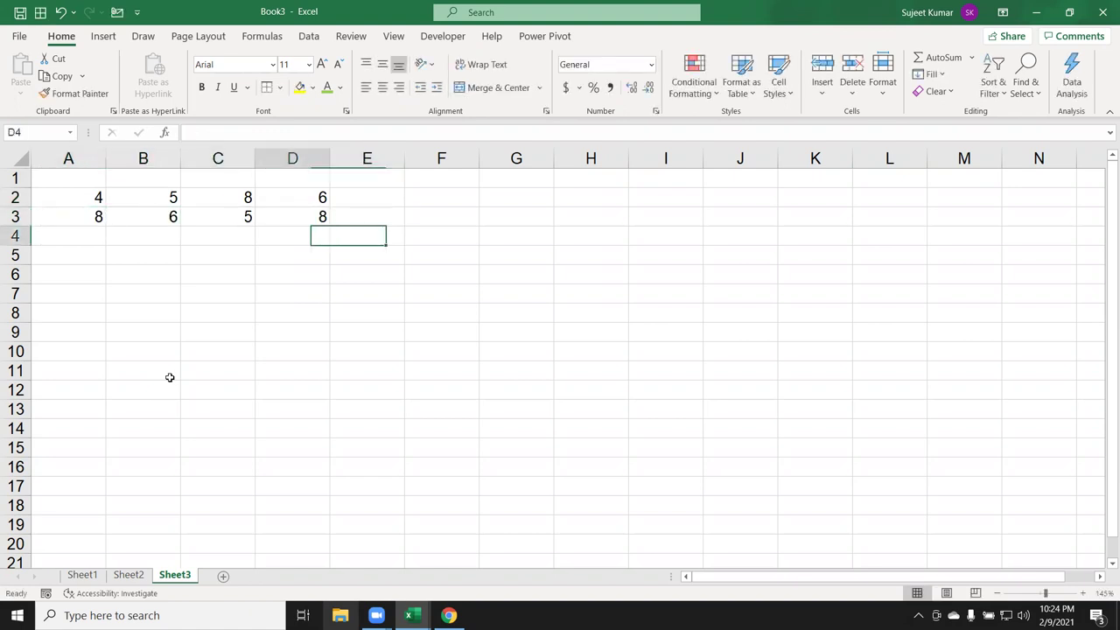
- Enter 3, 6, 7, 5 in A4:D4
type("3")
key("Tab")
type("65")
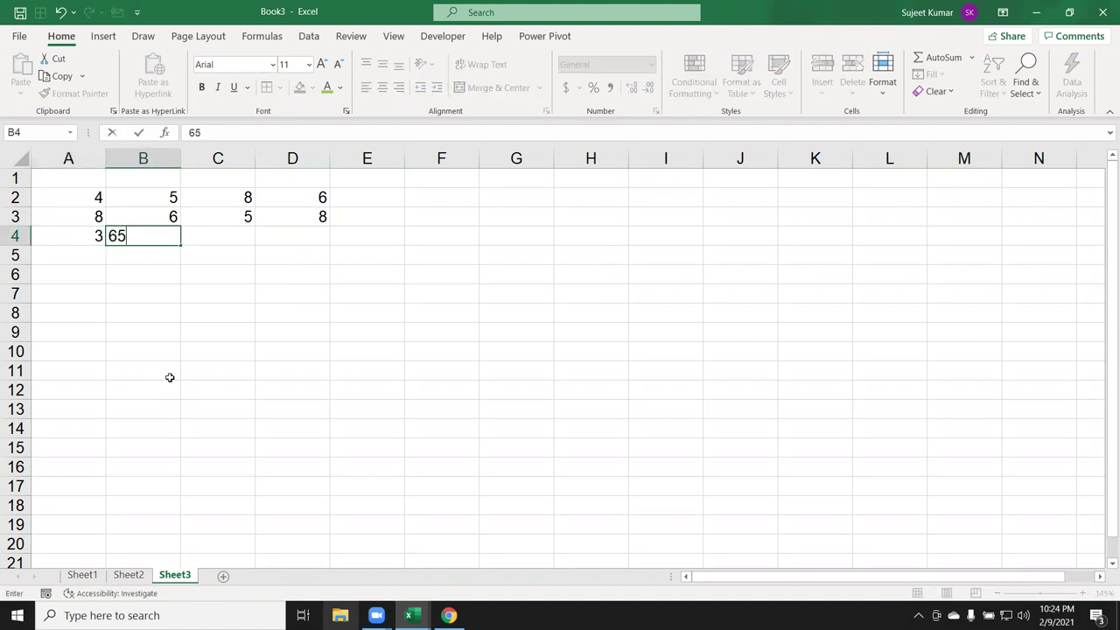
key("BackSpace")
key("Tab")
type("7")
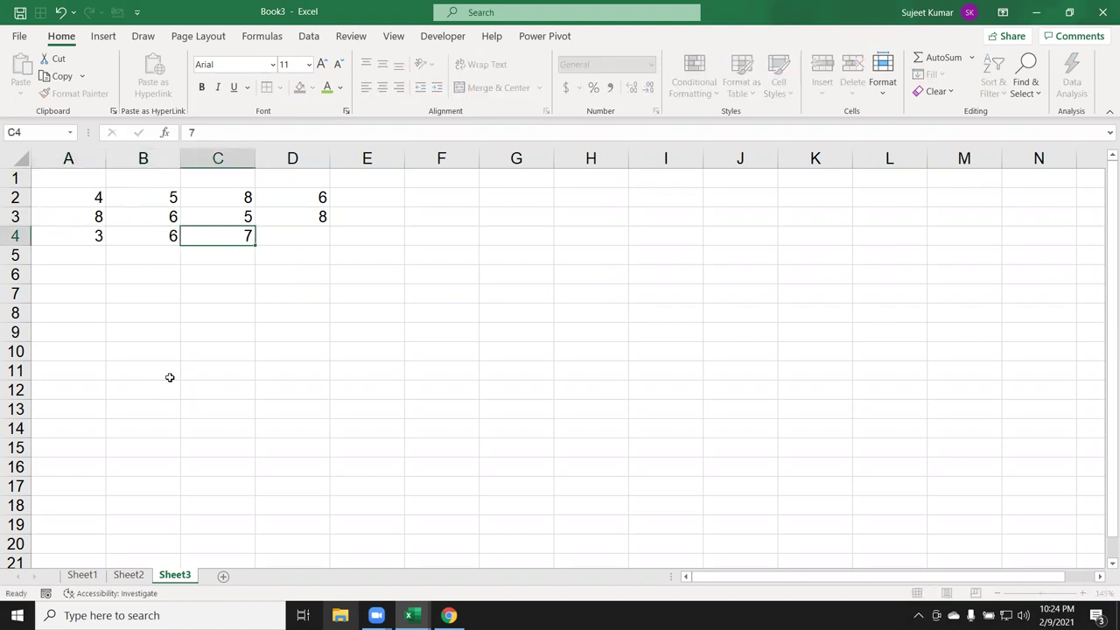
key("Tab")
type("52")
key("BackSpace")
key("Return")
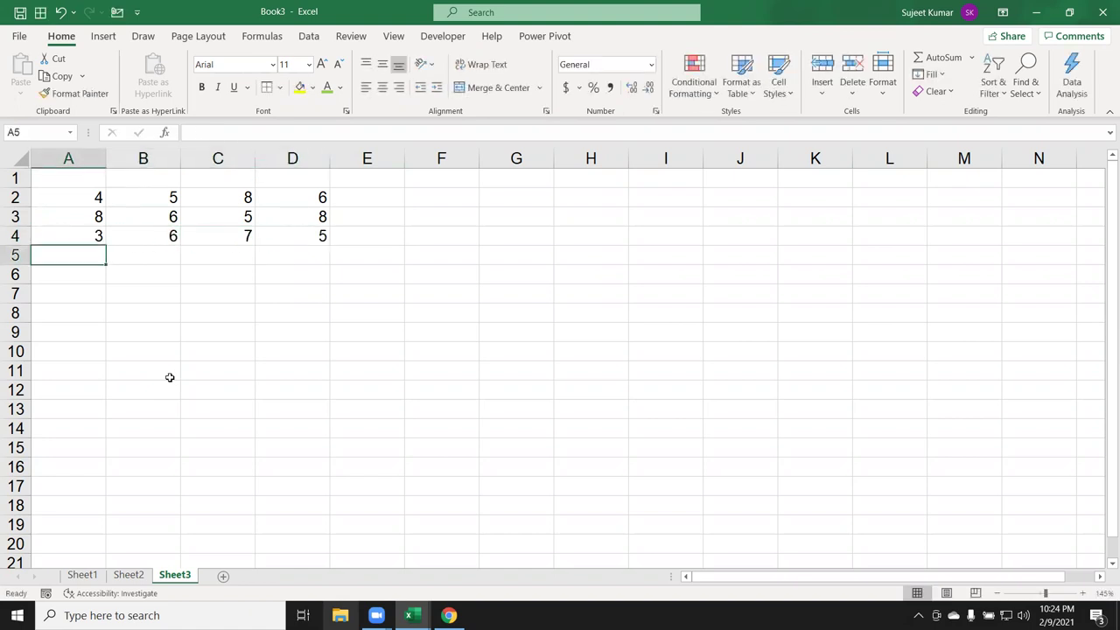
- Enter 1, 5, 6, 6 in A5:D5, making sure D5 holds 6
type("1")
key("Tab")
type("5")
key("Tab")
type("6")
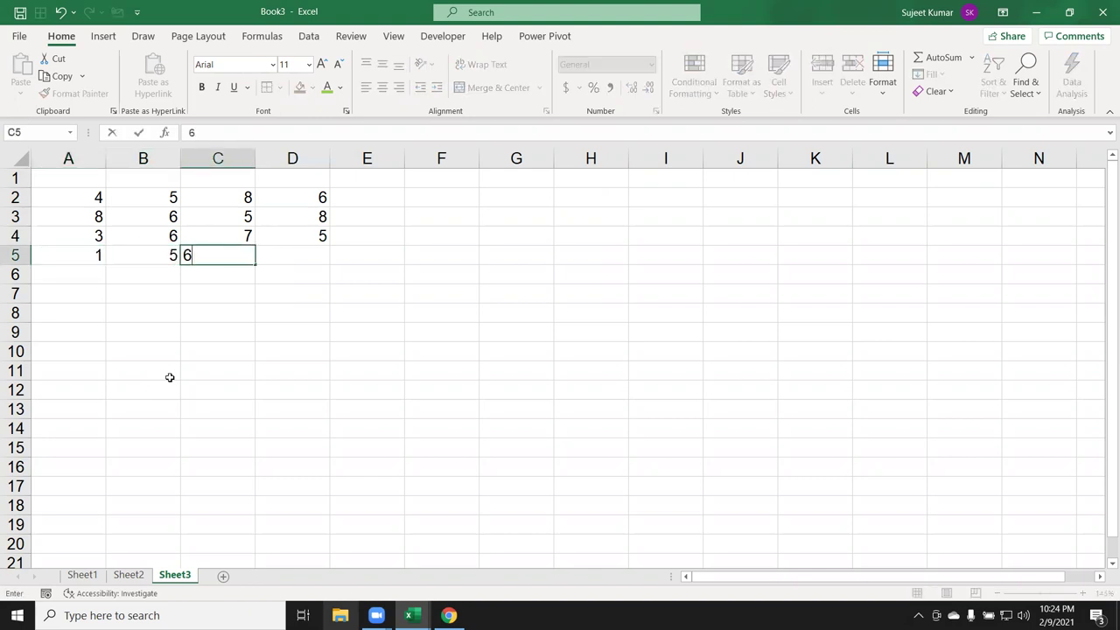
key("Tab")
key("Down")
key("Down")
key("Down")
key("Down")
key("Down")
key("Right")
key("Up")
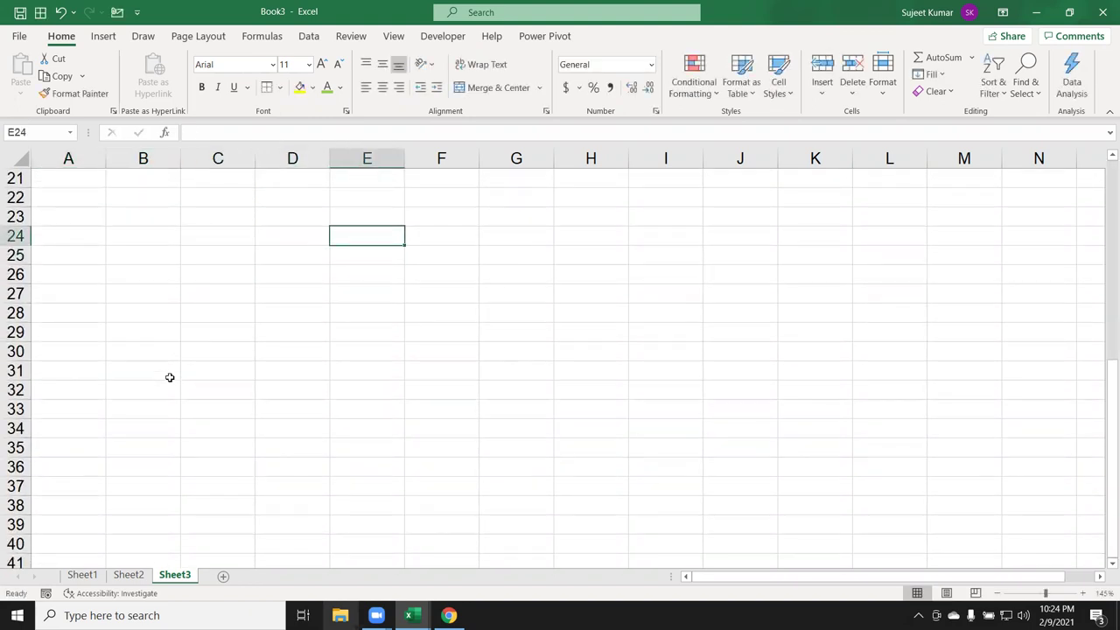
key("ctrl+Up")
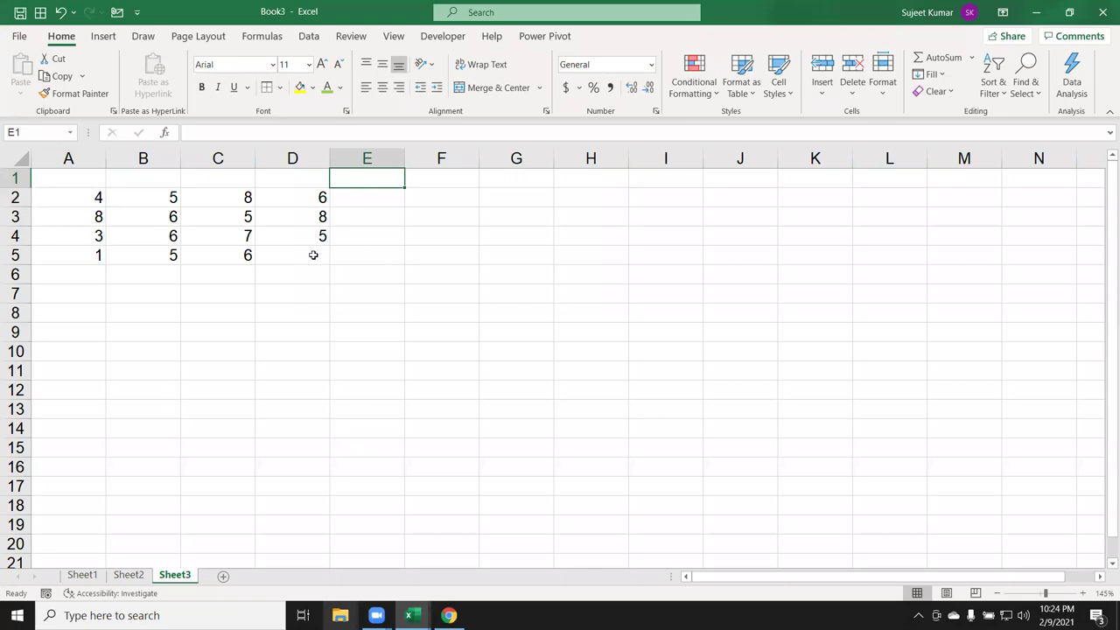
left_click(313, 254)
type("6")
key("Return")
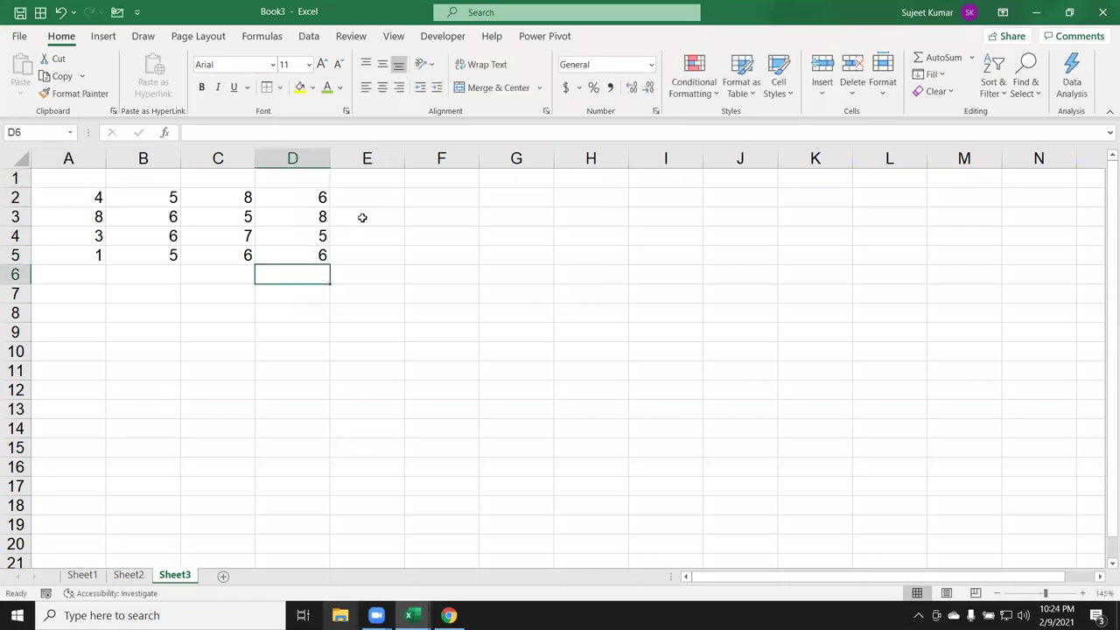
left_click(363, 194)
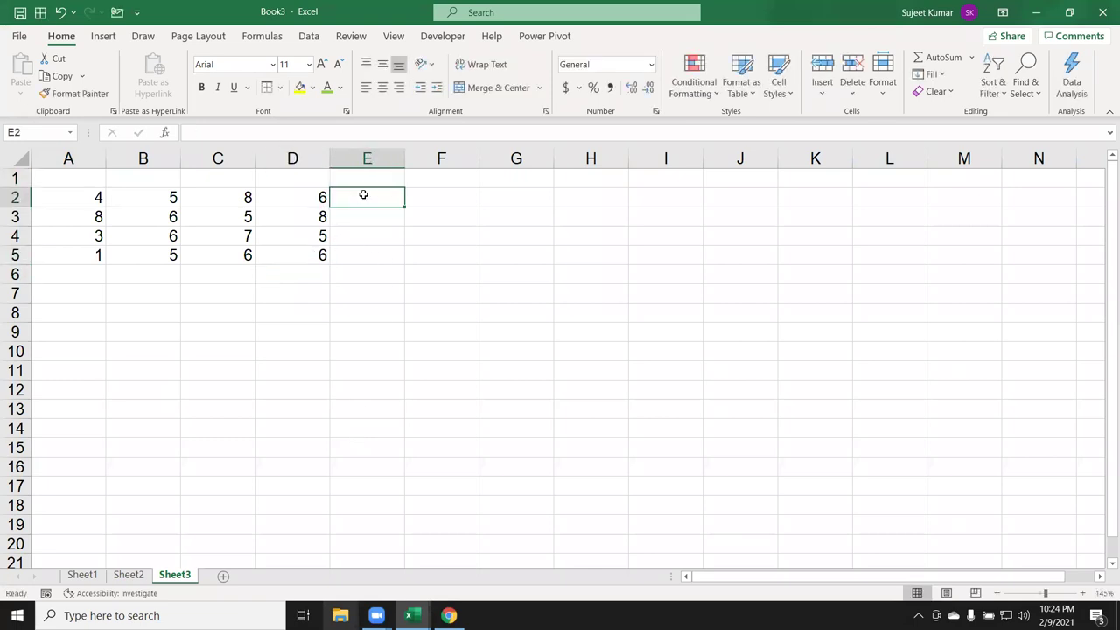
left_click(103, 36)
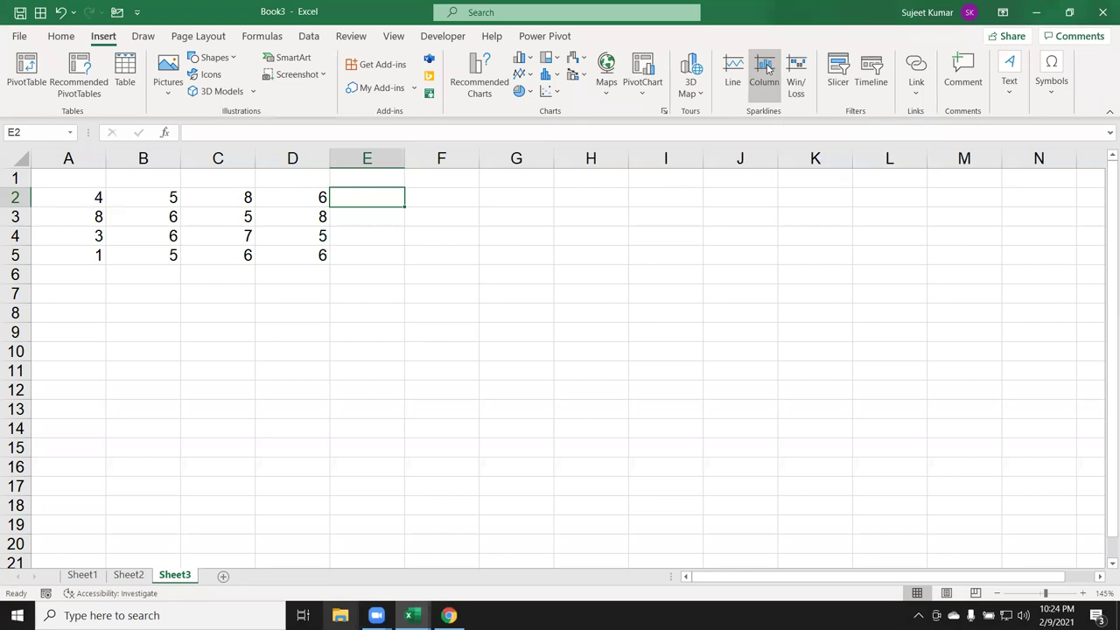
left_click(734, 77)
left_click_drag(83, 196, 260, 186)
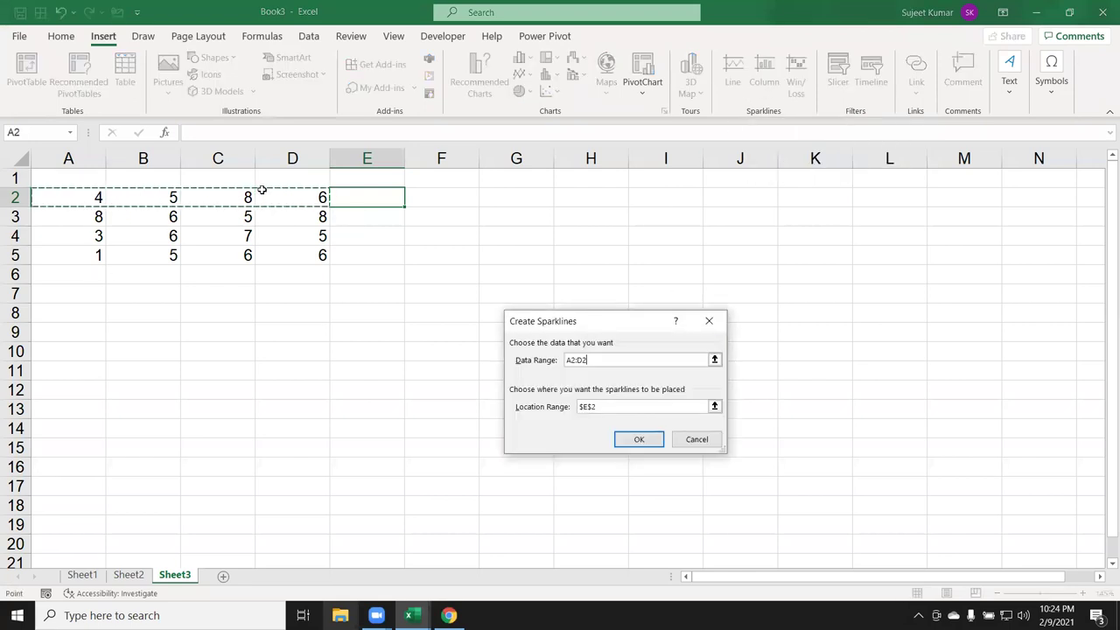
key("Escape")
left_click(367, 217)
left_click(370, 196)
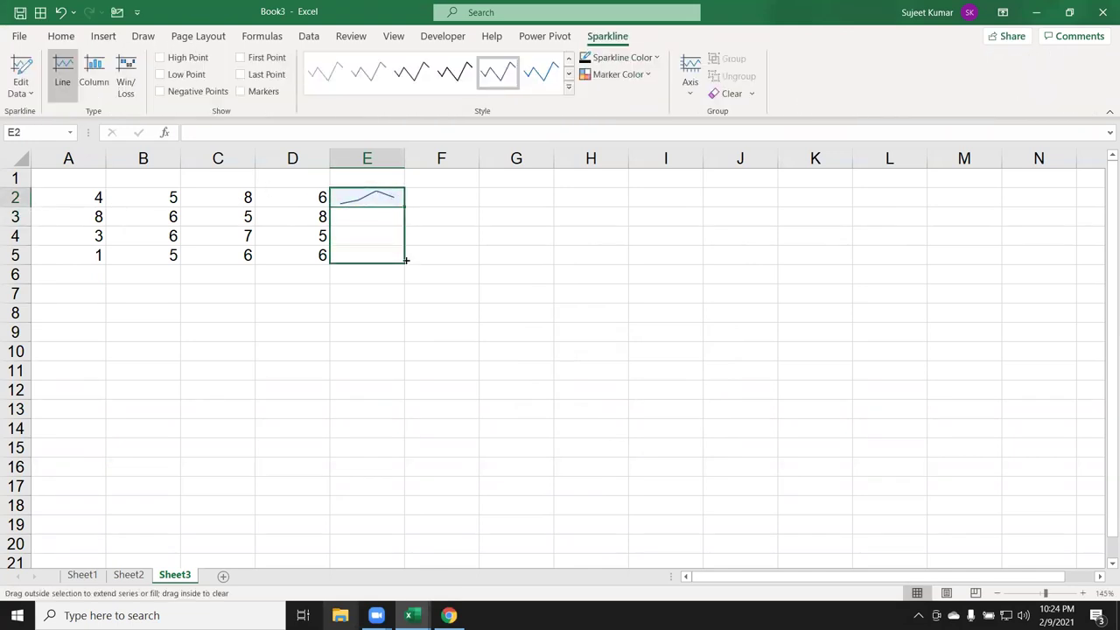
left_click_drag(406, 205, 405, 264)
left_click(356, 312)
double_click(362, 196)
left_click(455, 254)
left_click(363, 214)
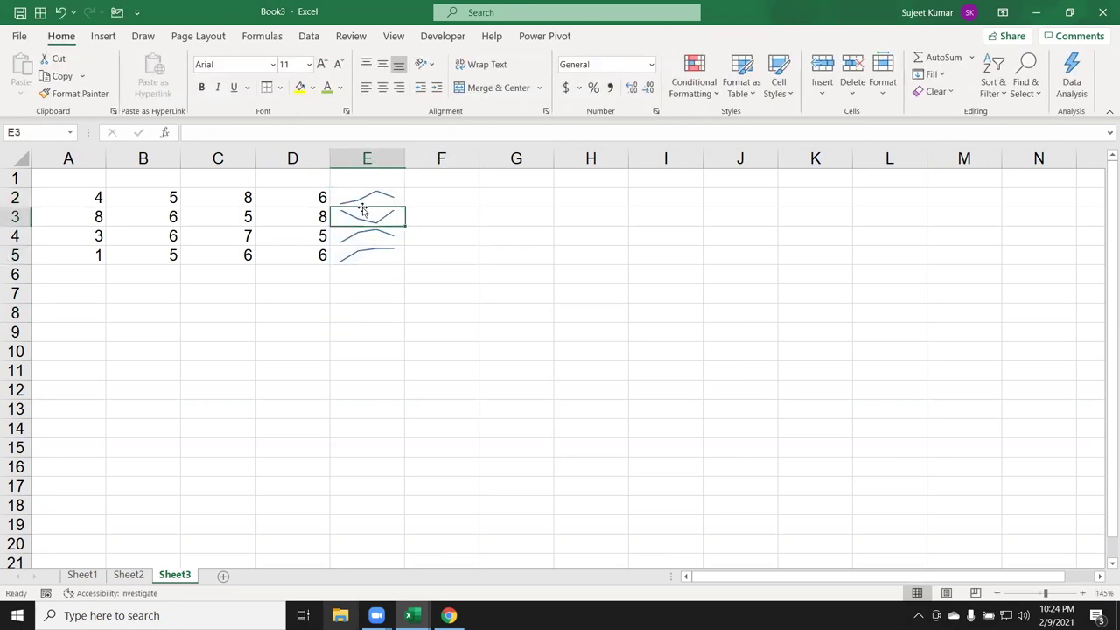
left_click(90, 203)
left_click(149, 216)
left_click(225, 254)
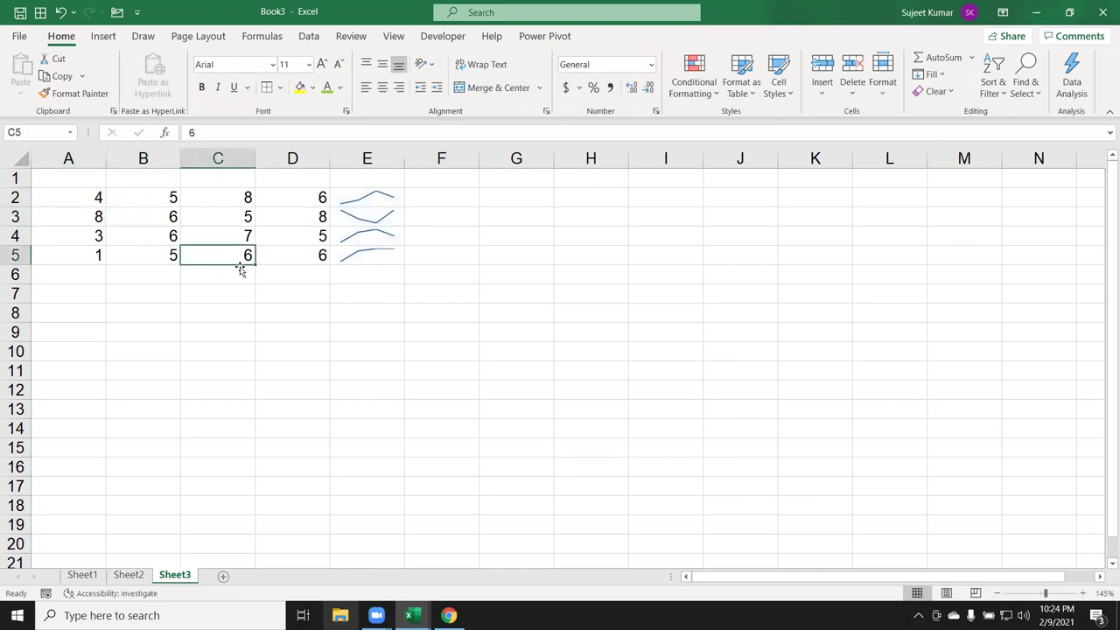
- Change the E2:E5 sparkline group to Column type, after briefly trying Win/Loss
left_click(357, 200)
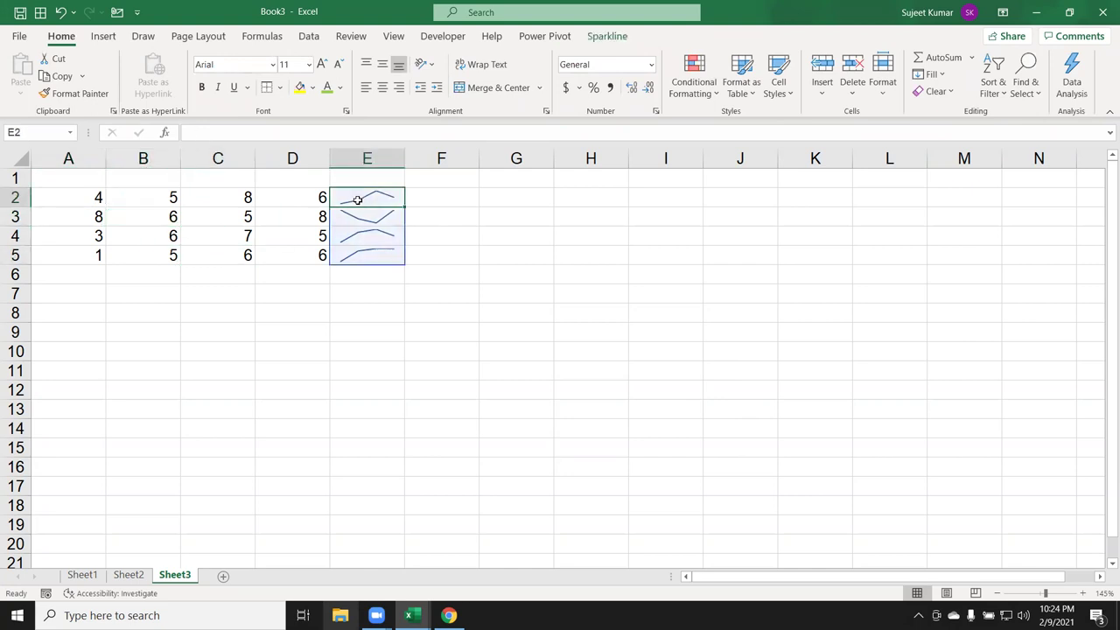
key("ctrl+shift+Down")
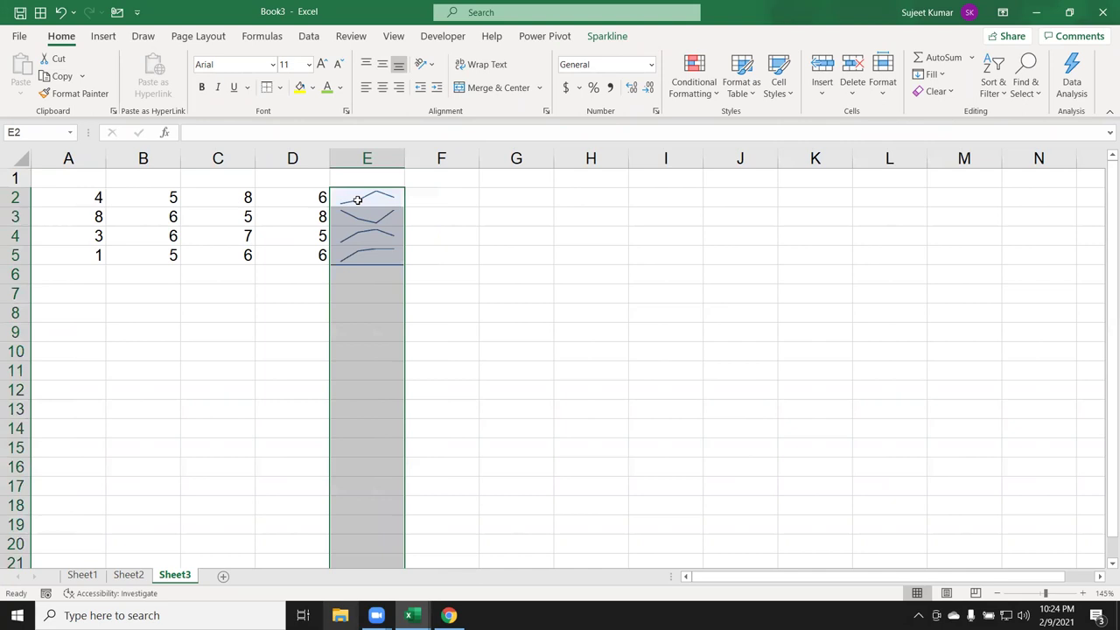
key("ctrl+shift+Up")
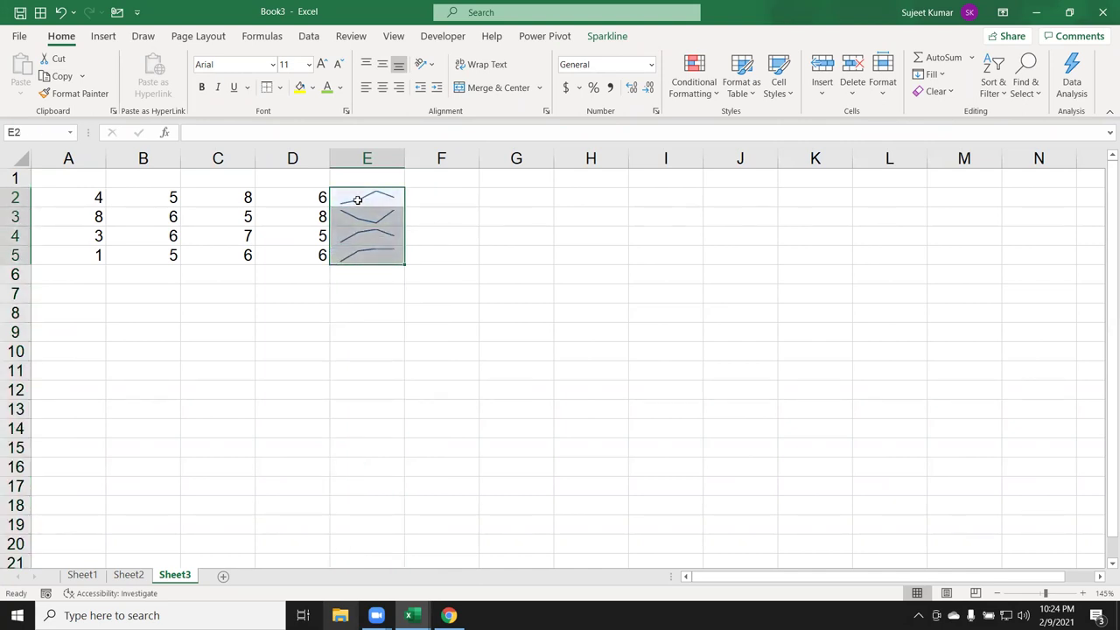
left_click(610, 36)
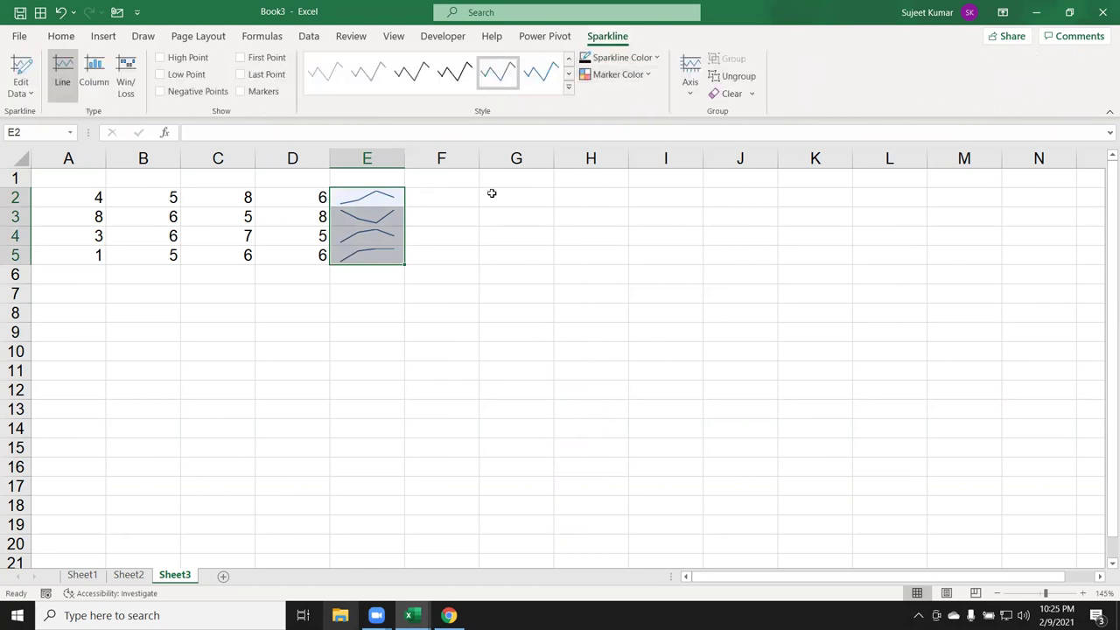
left_click(99, 78)
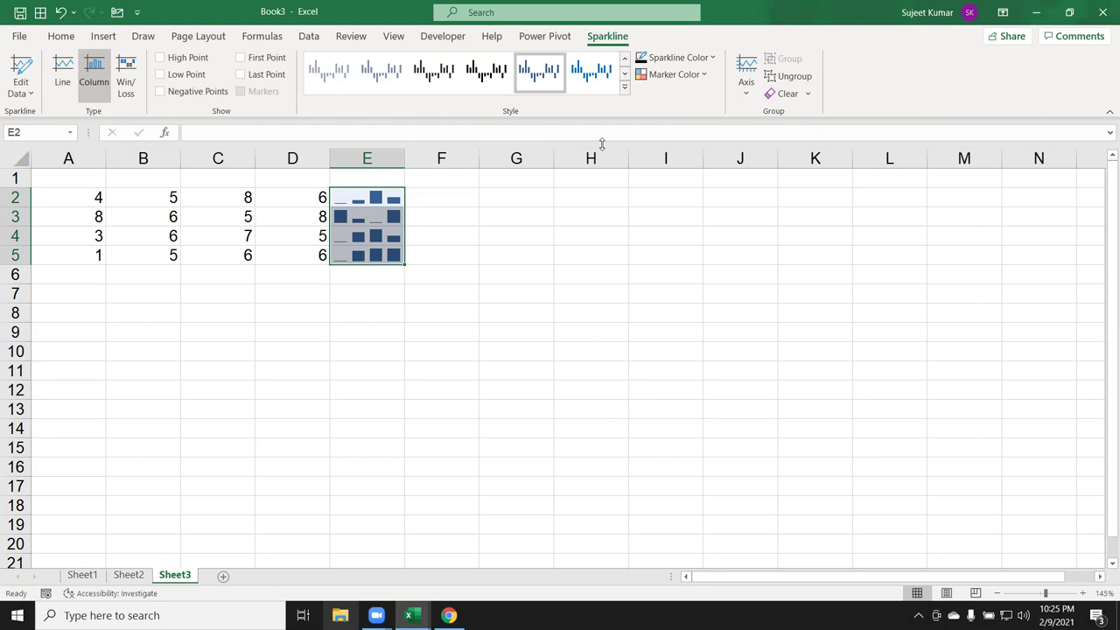
left_click(131, 85)
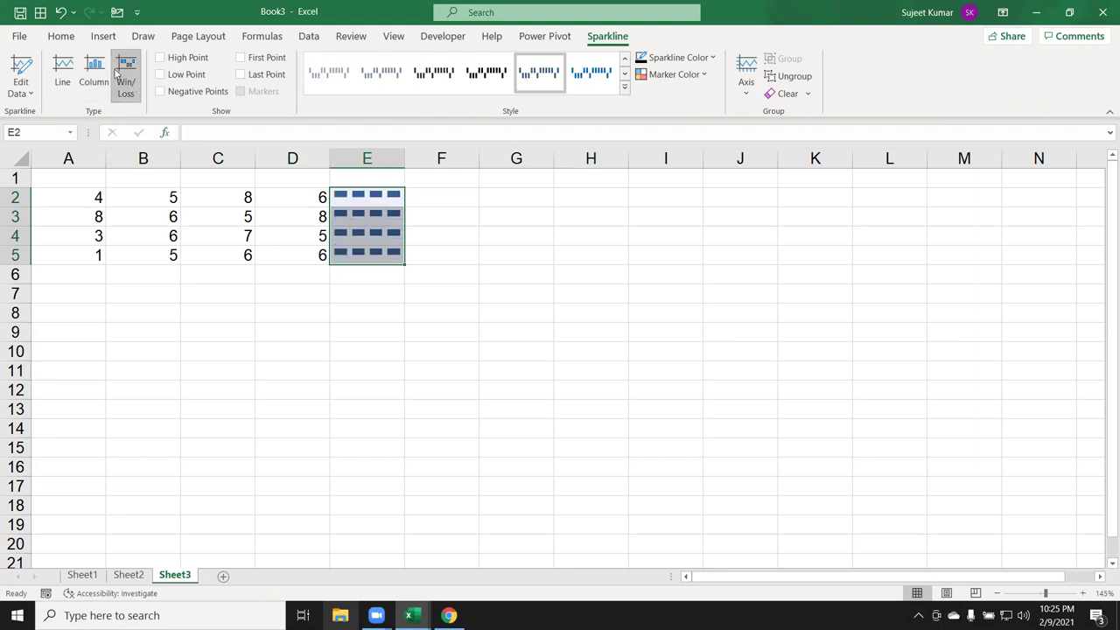
left_click(88, 74)
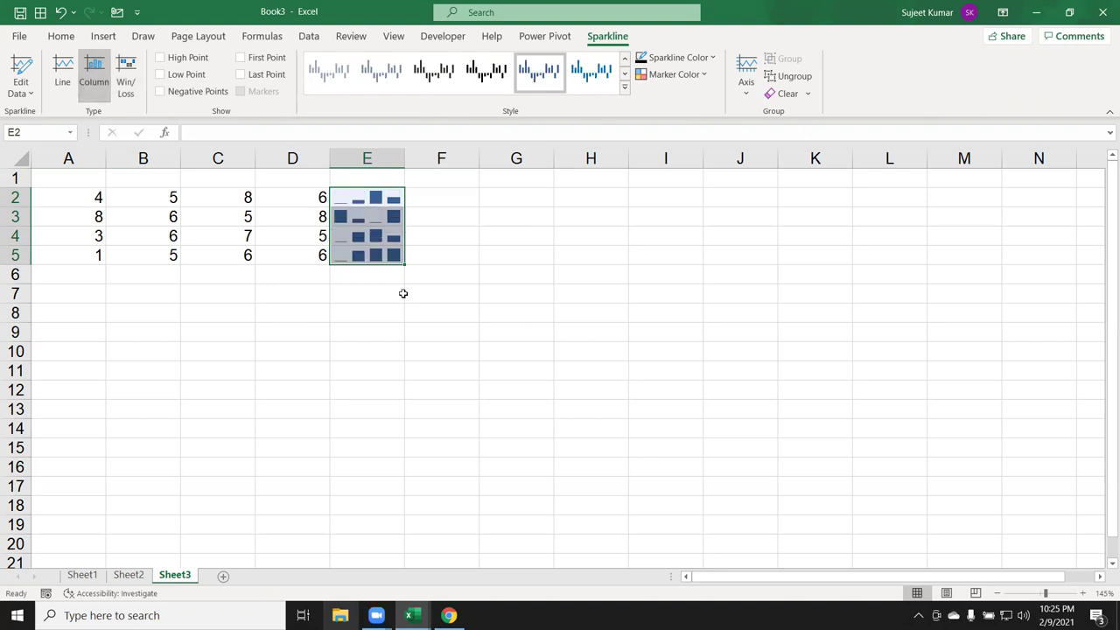
- Widen column E and make rows 2 through 5 much taller
left_click_drag(405, 158, 459, 157)
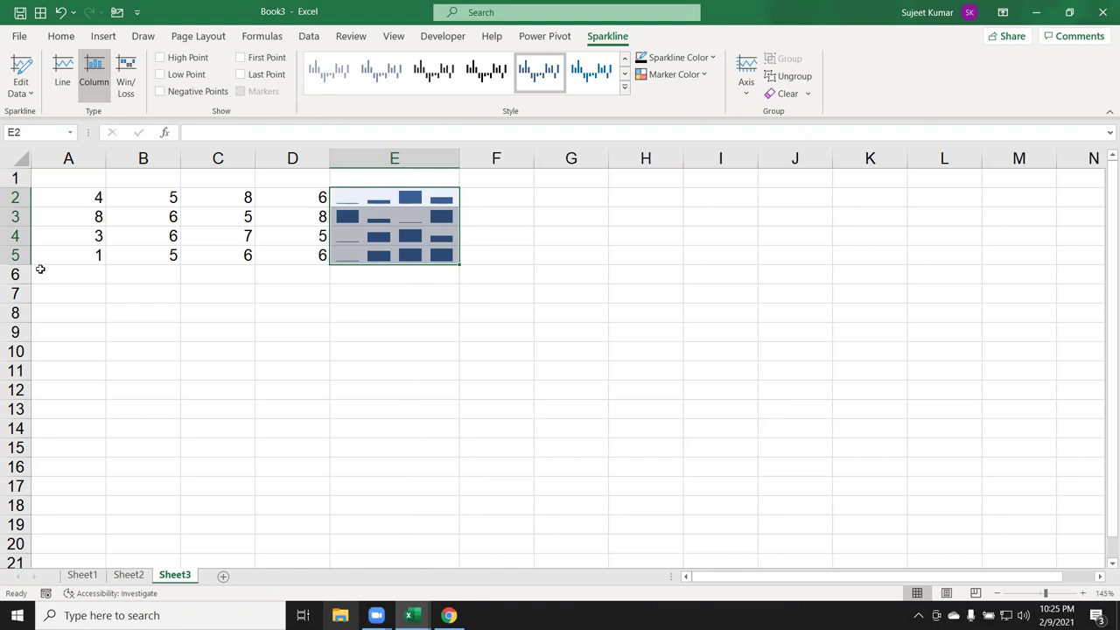
left_click(52, 313)
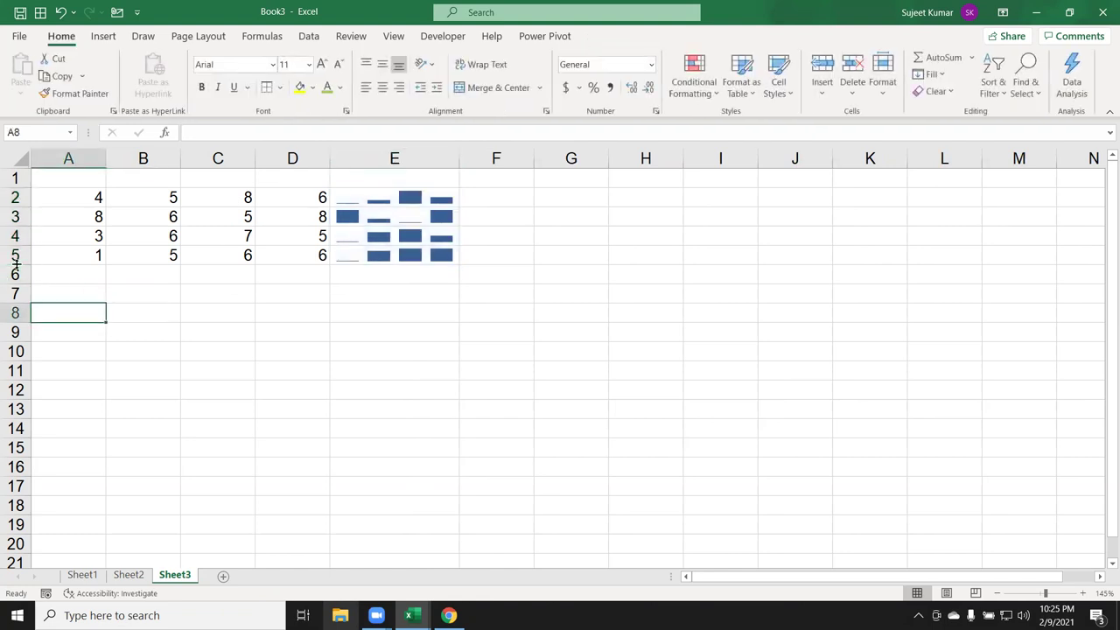
left_click_drag(16, 265, 16, 299)
left_click_drag(15, 245, 15, 275)
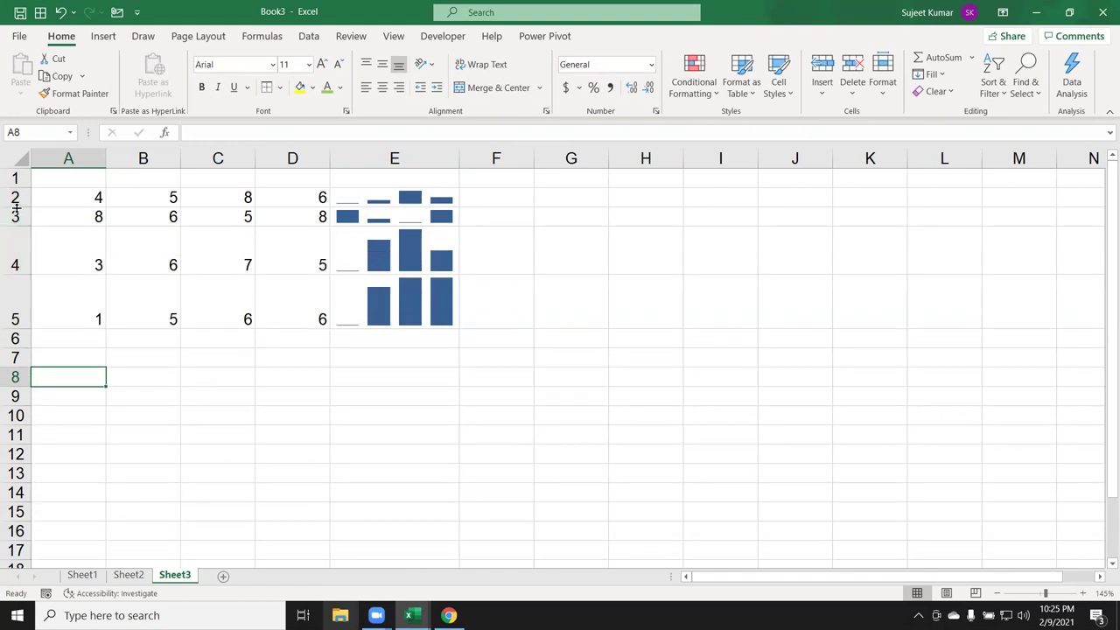
left_click_drag(16, 226, 15, 251)
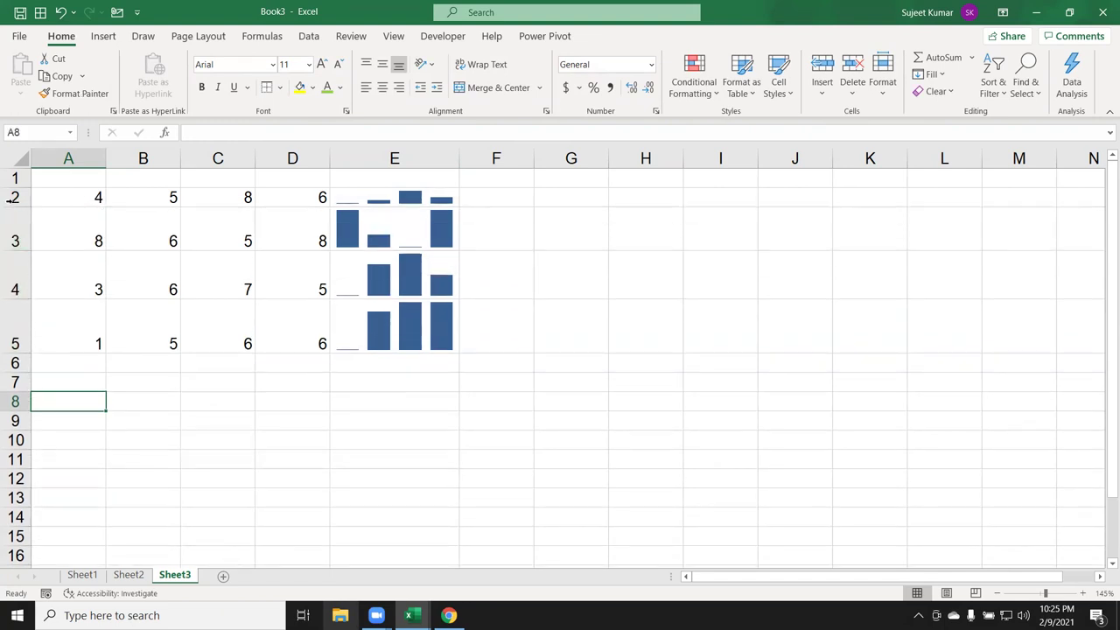
left_click_drag(16, 207, 18, 238)
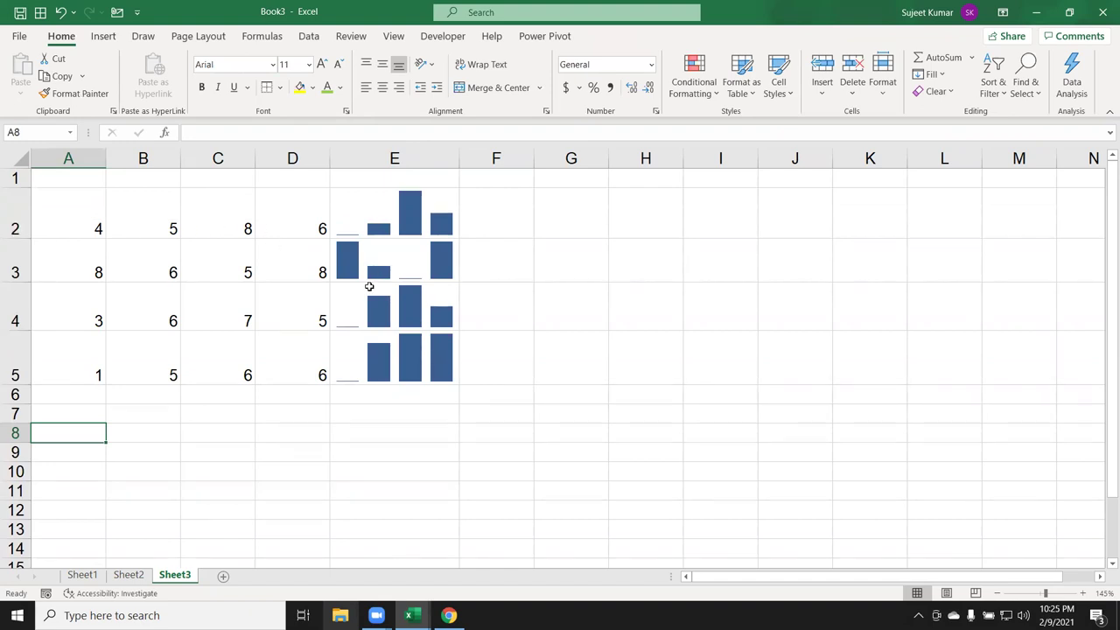
- Change the value in A5 to 3
left_click(94, 361)
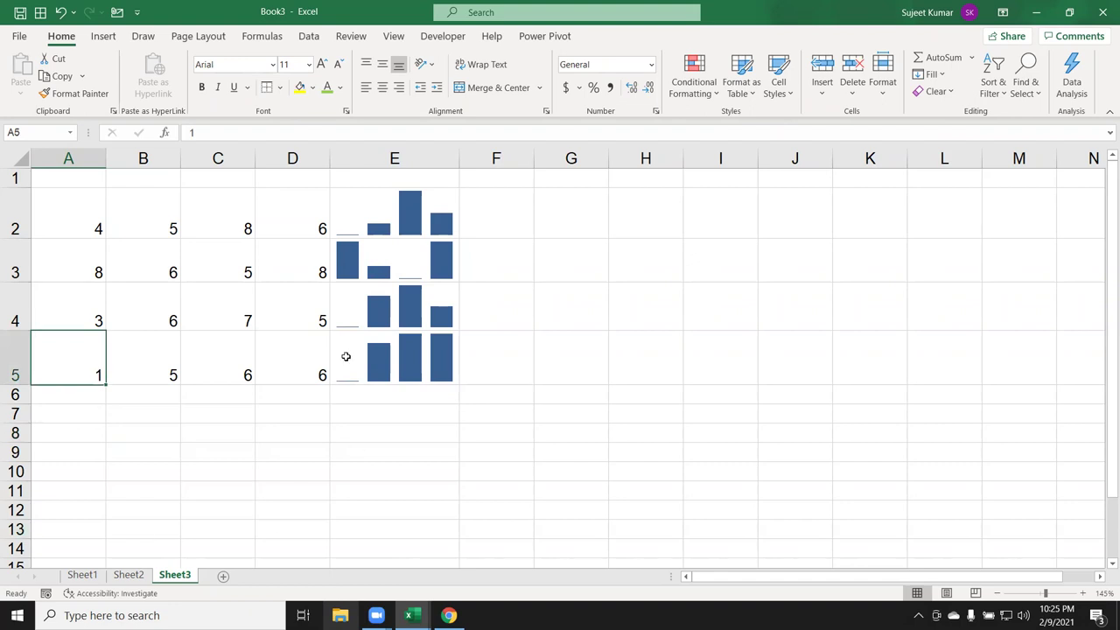
type("3")
key("Return")
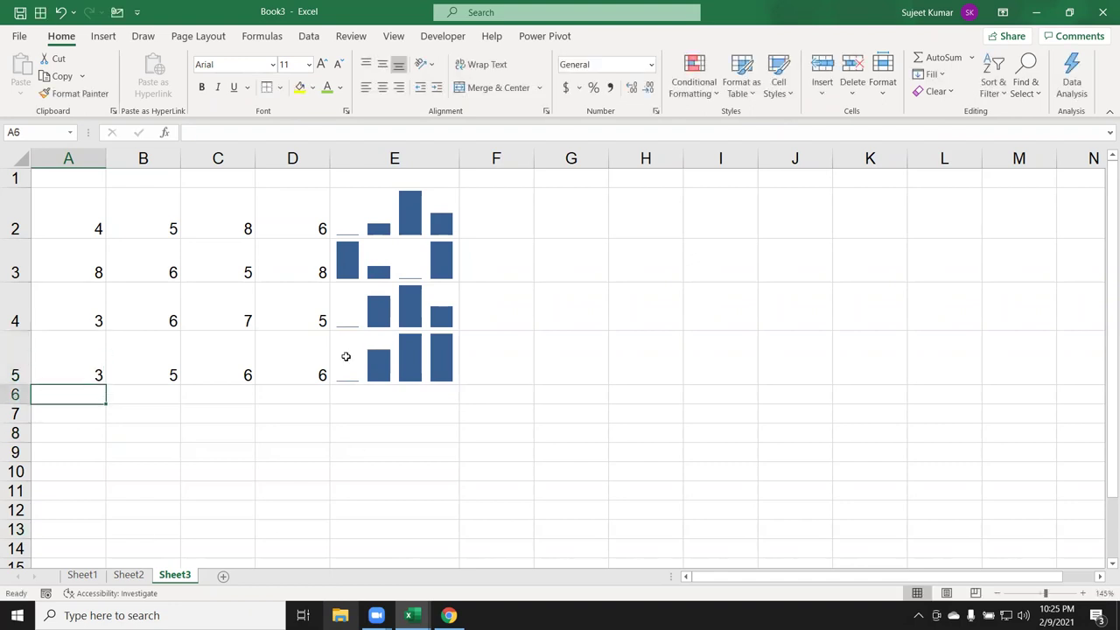
- Restore A5 to 1 and change D5 to 7
key("Up")
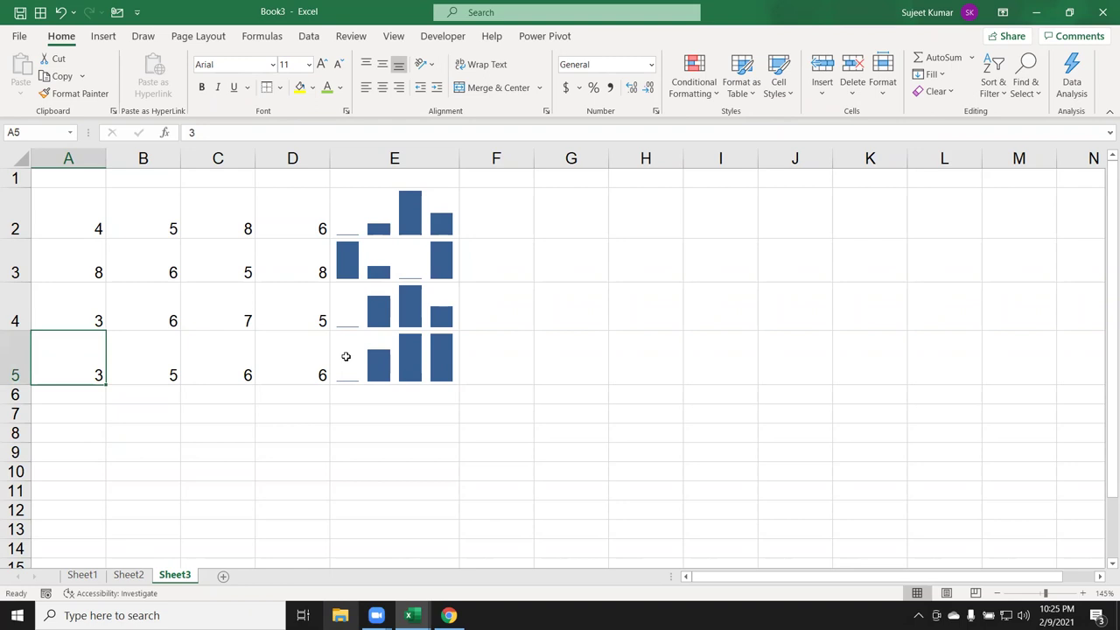
type("1")
key("Return")
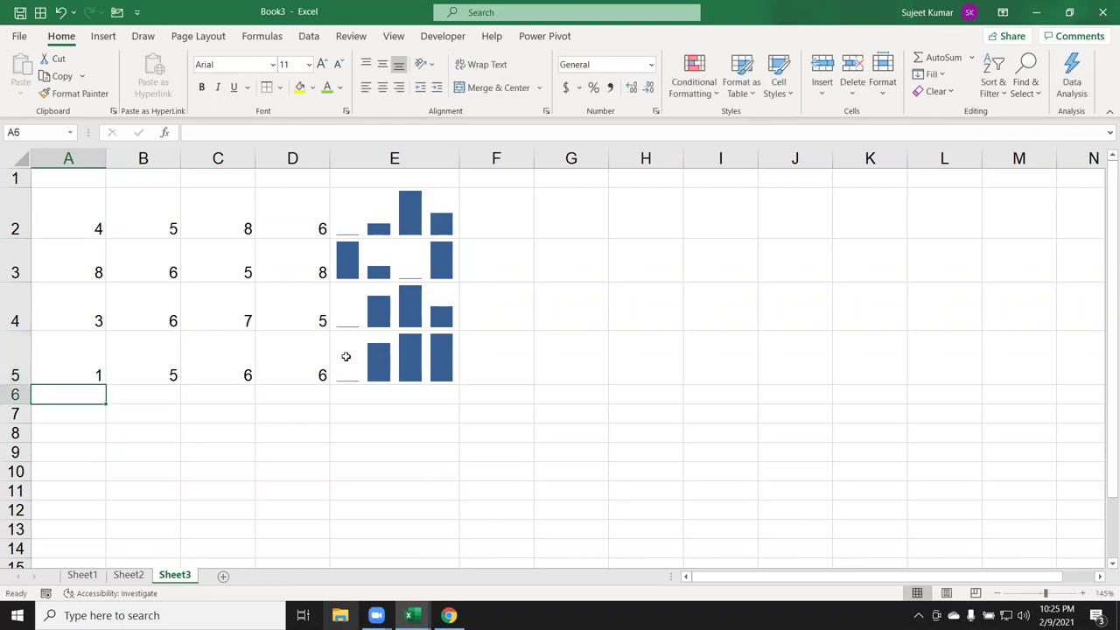
key("Up")
key("Right")
key("Right")
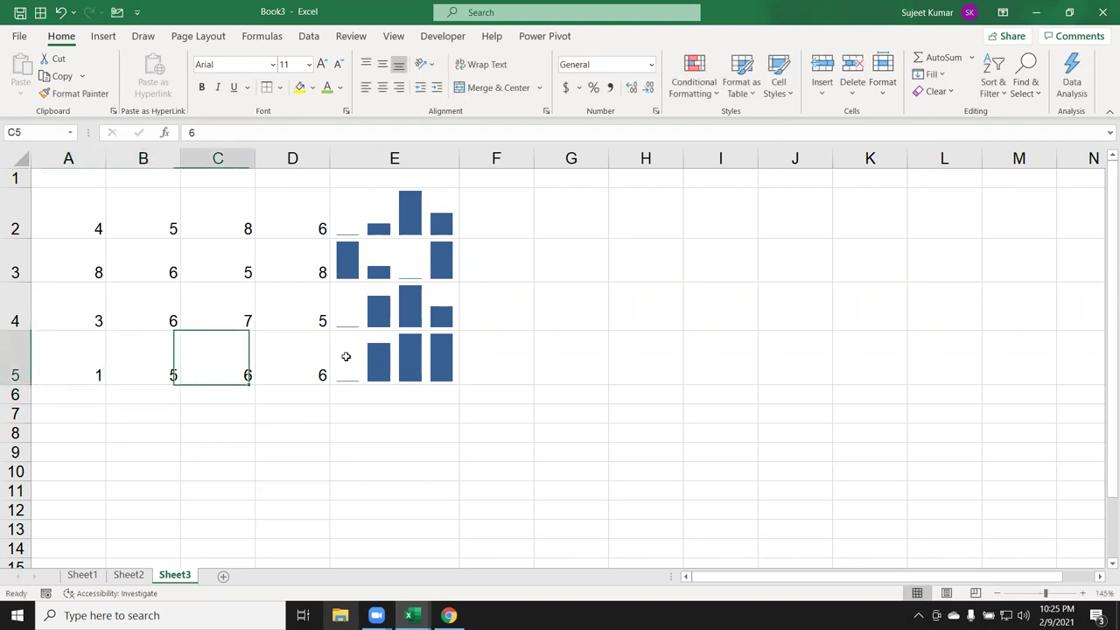
key("Right")
type("7")
key("Return")
key("Up")
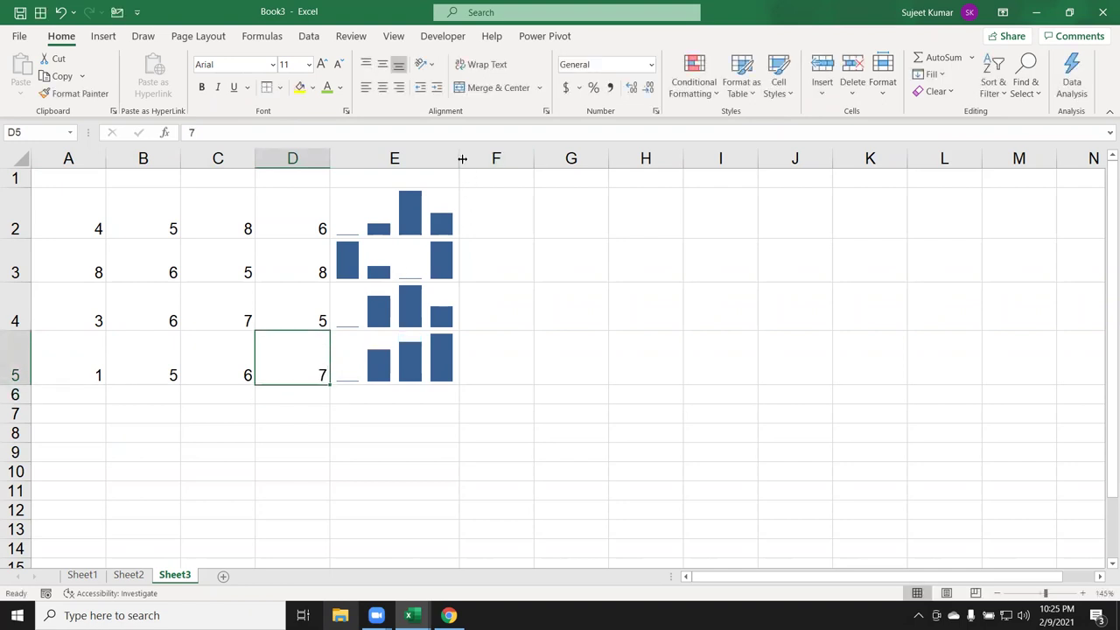
- Widen column E further so the sparkline bars stretch wider
left_click_drag(459, 159, 508, 158)
left_click_drag(508, 159, 547, 159)
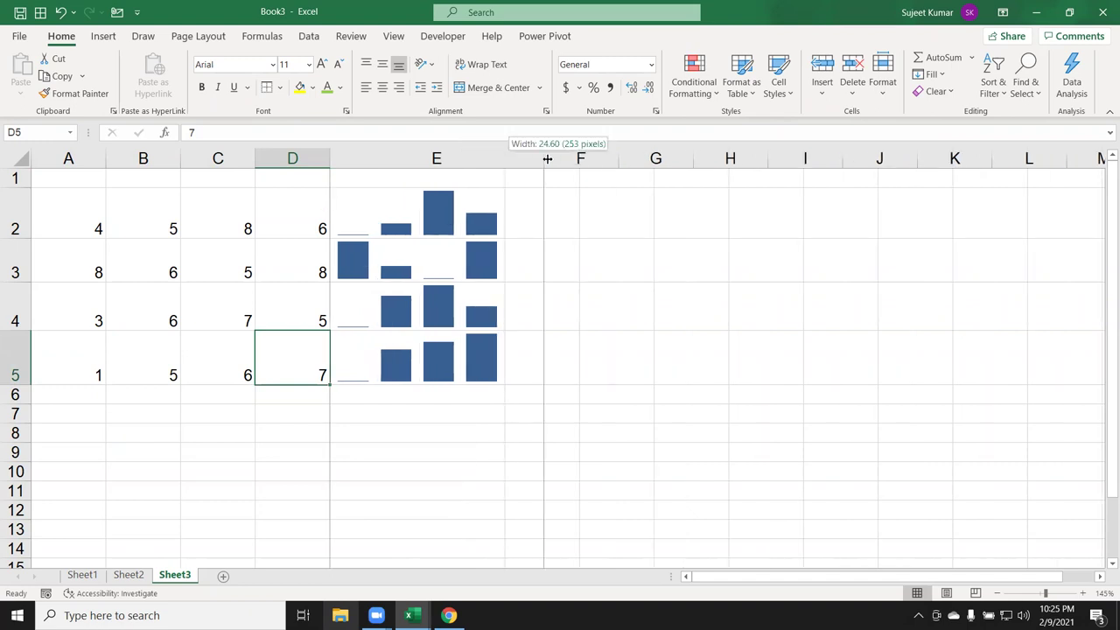
left_click(366, 365)
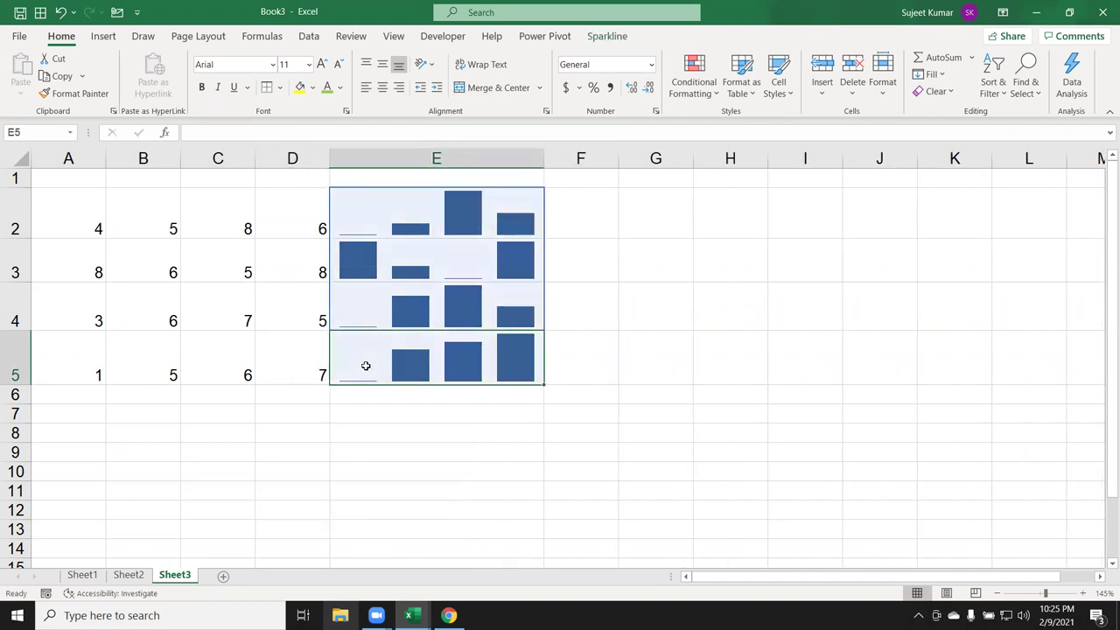
- Set A5 to 6, then change it to 3
left_click(86, 355)
type("6")
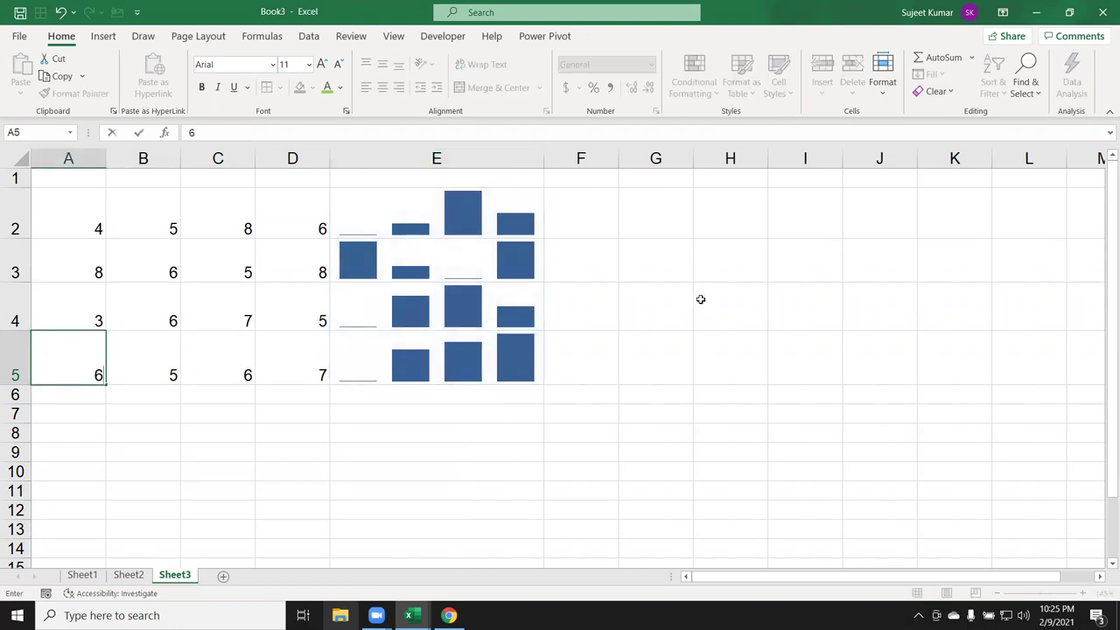
key("Return")
key("Up")
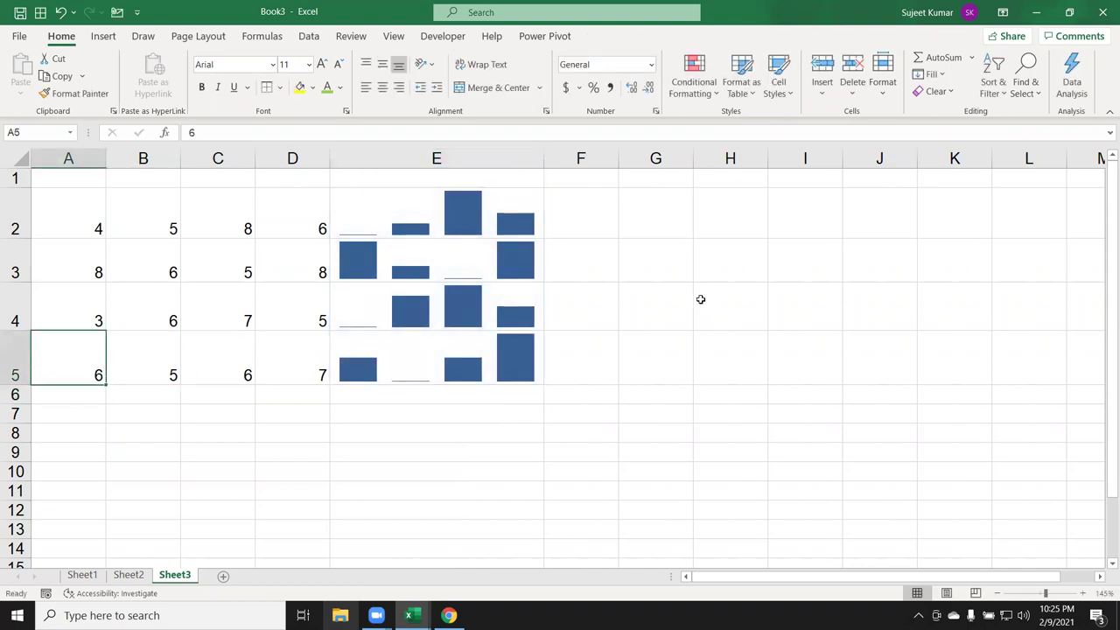
type("3")
key("Return")
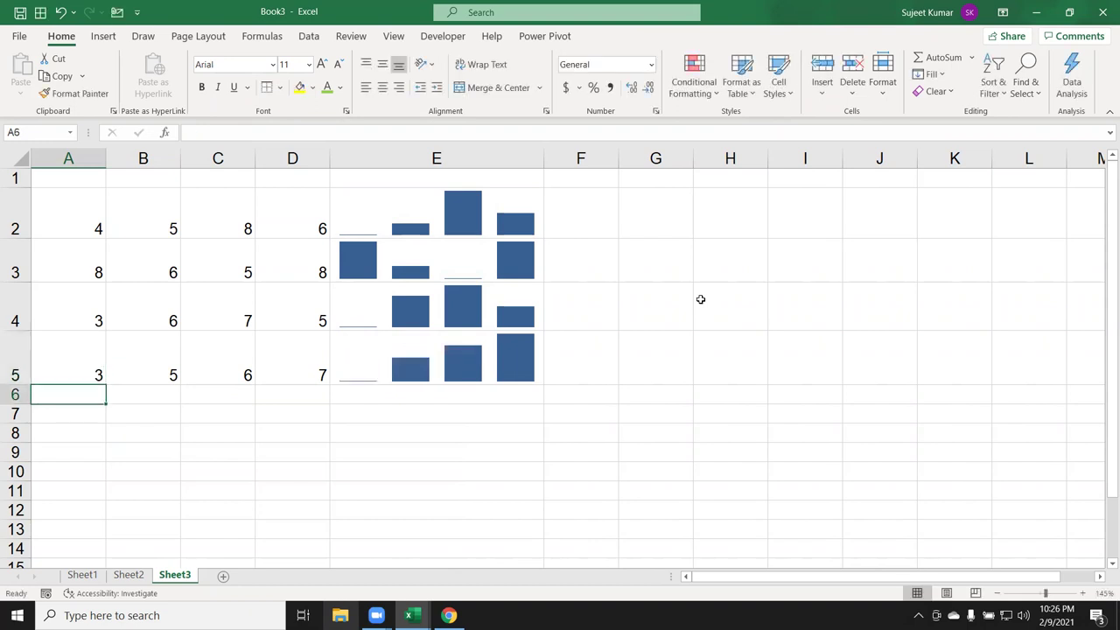
key("Up")
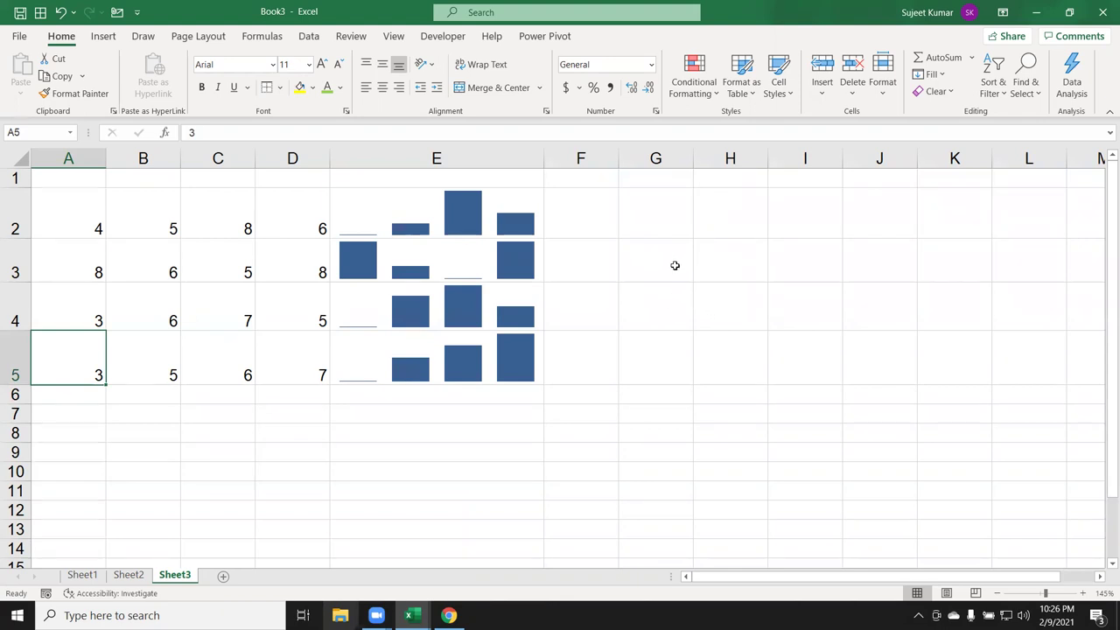
- Widen column E and make row 5 taller to show E5's sparkline
left_click_drag(543, 156, 588, 159)
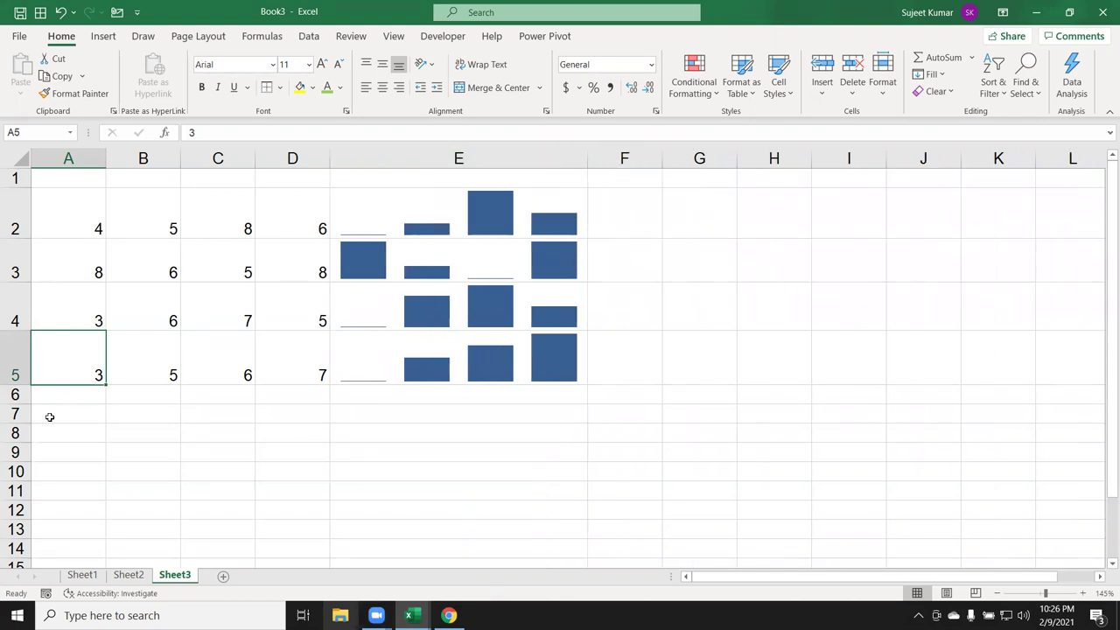
left_click_drag(17, 385, 22, 464)
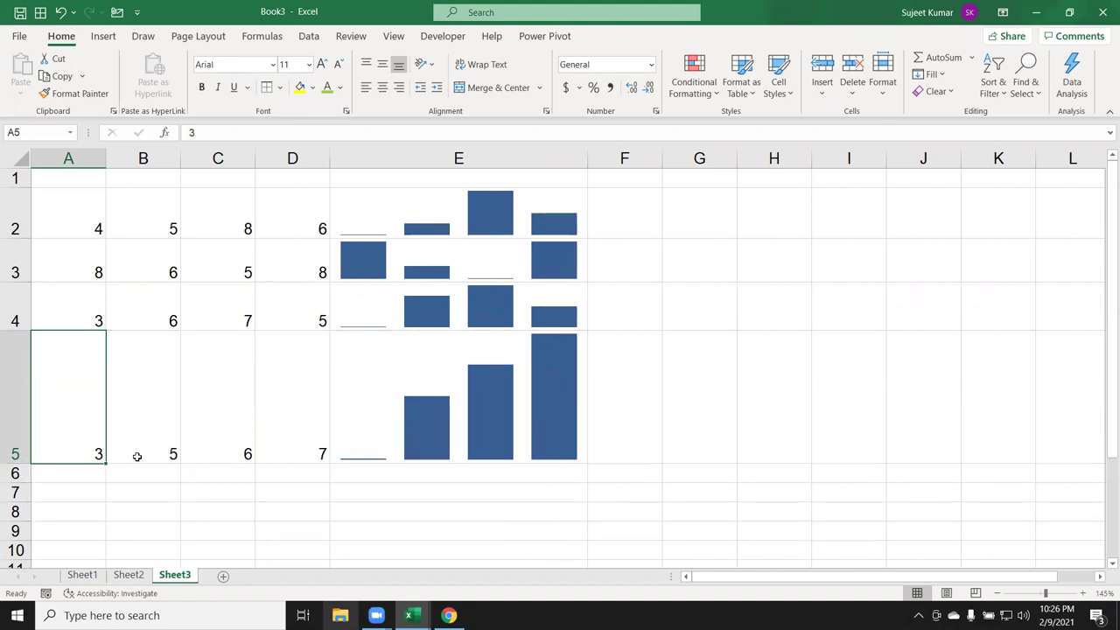
left_click(378, 429)
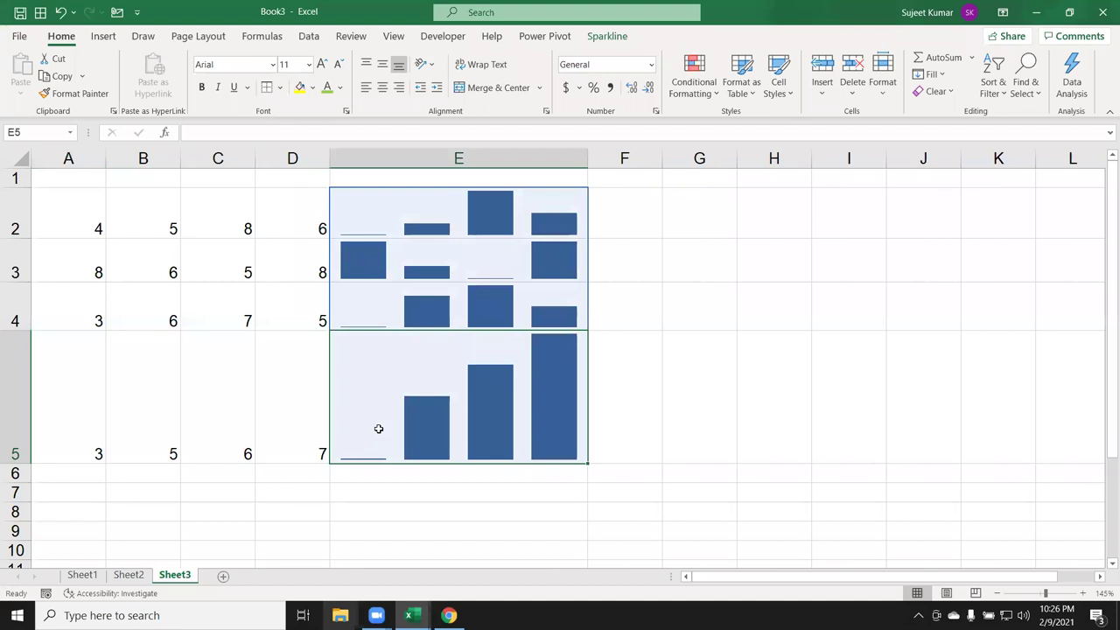
- Change C5 from 6 to 9
left_click(219, 384)
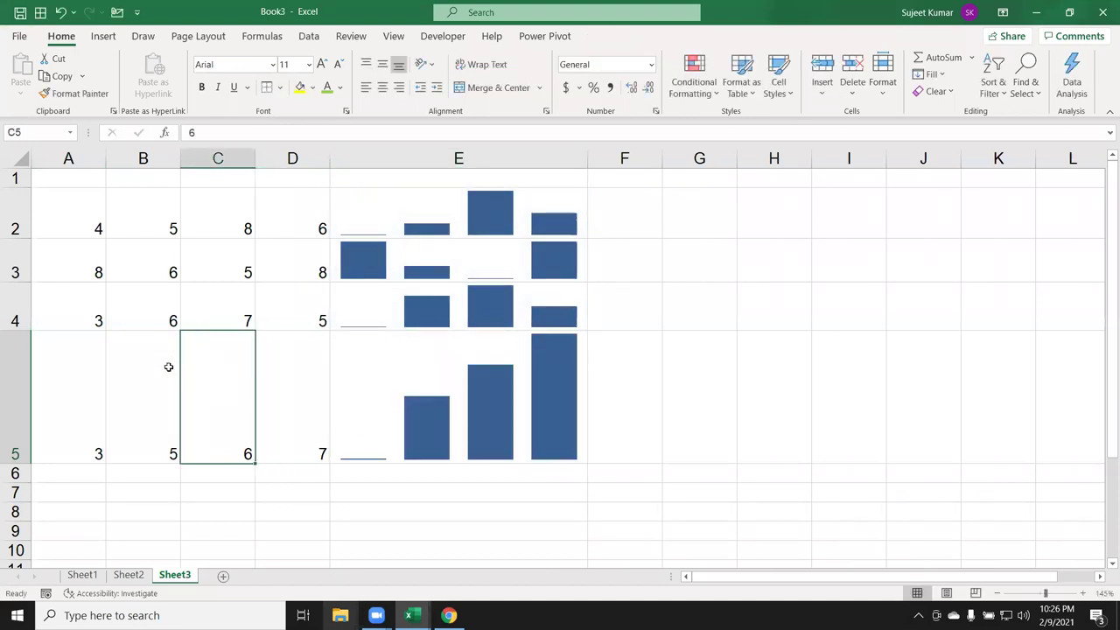
type("6")
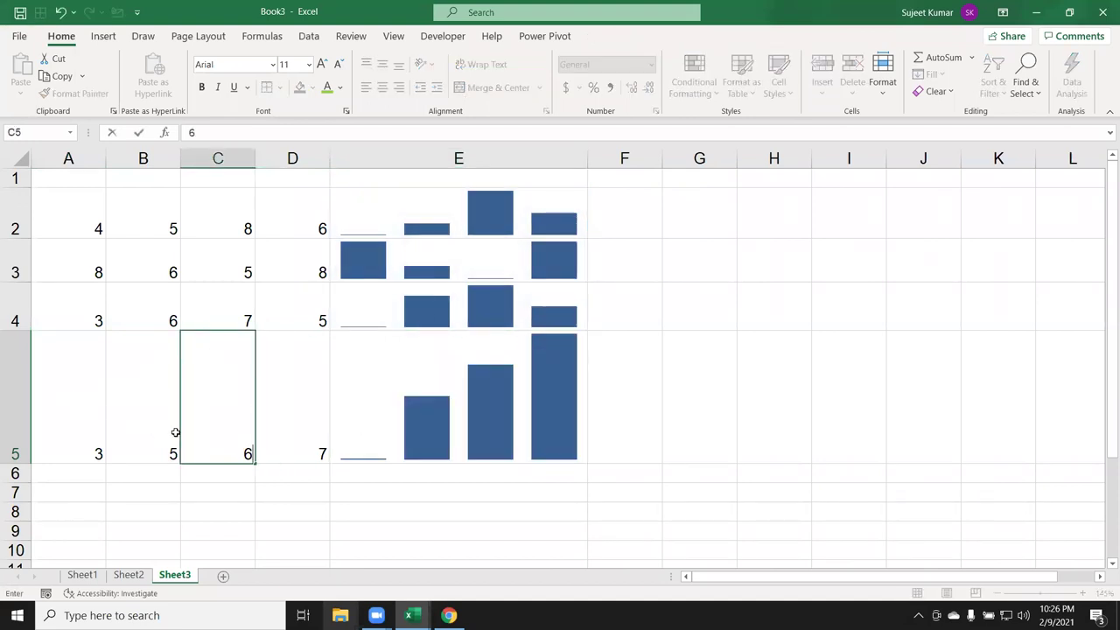
key("BackSpace")
type("9")
key("Return")
- Check C5 and move through the column E sparklines to the top
left_click(199, 430)
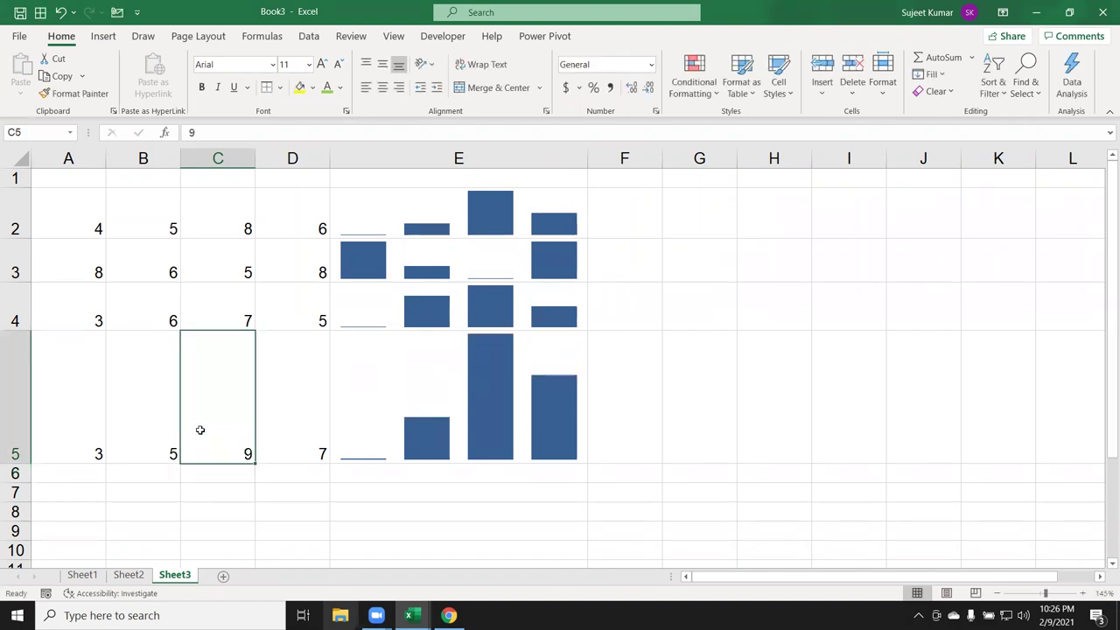
key("Left")
key("Right")
key("Right")
key("Right")
key("Up")
key("Up")
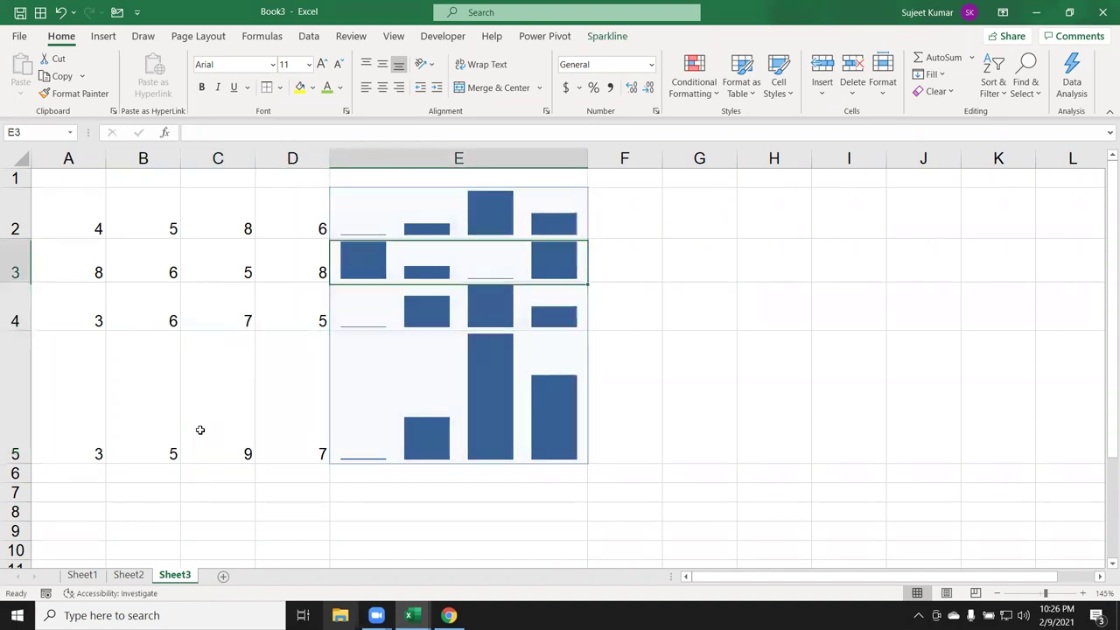
key("Up")
key("Up")
- Delete column E with its sparklines, shrink row 5 back, and widen column E slightly
left_click(444, 151)
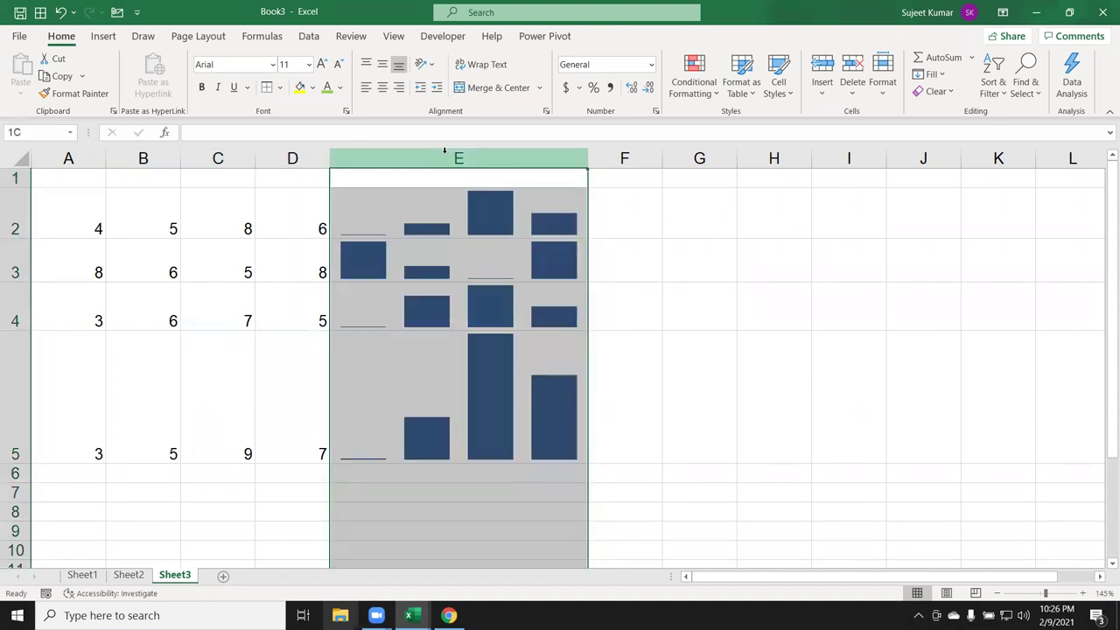
right_click(445, 151)
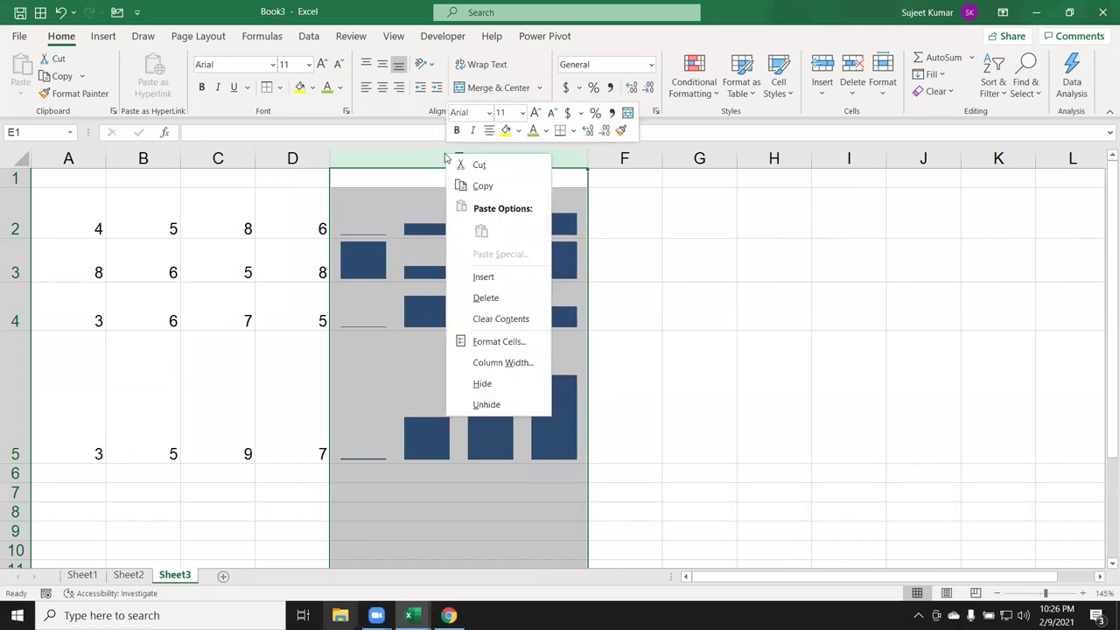
left_click(489, 297)
left_click(375, 320)
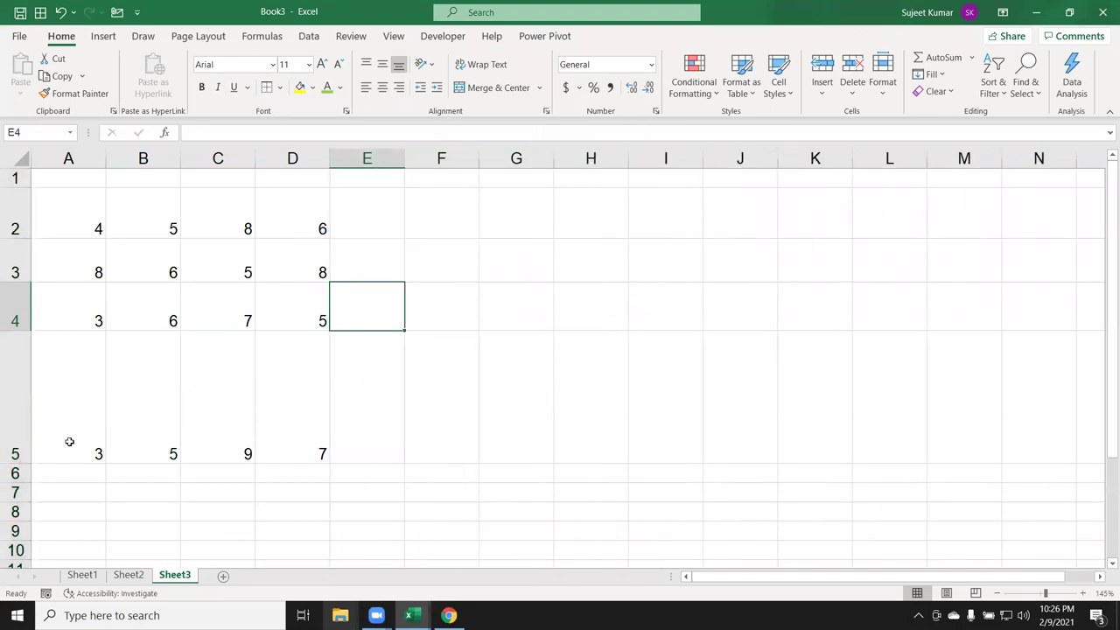
left_click_drag(11, 462, 12, 382)
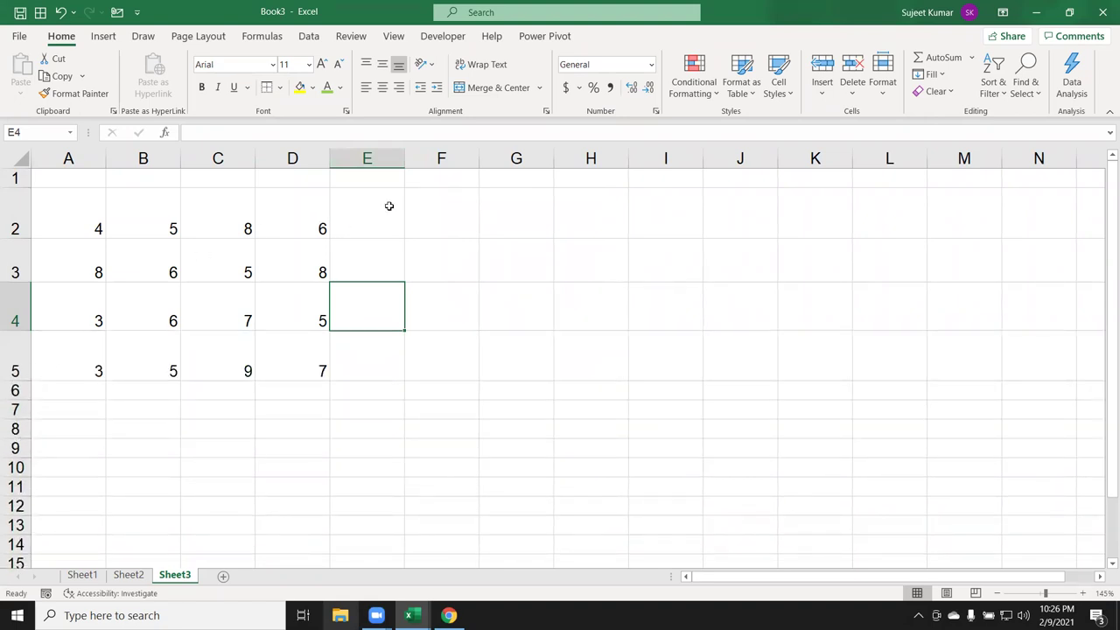
left_click_drag(405, 158, 430, 158)
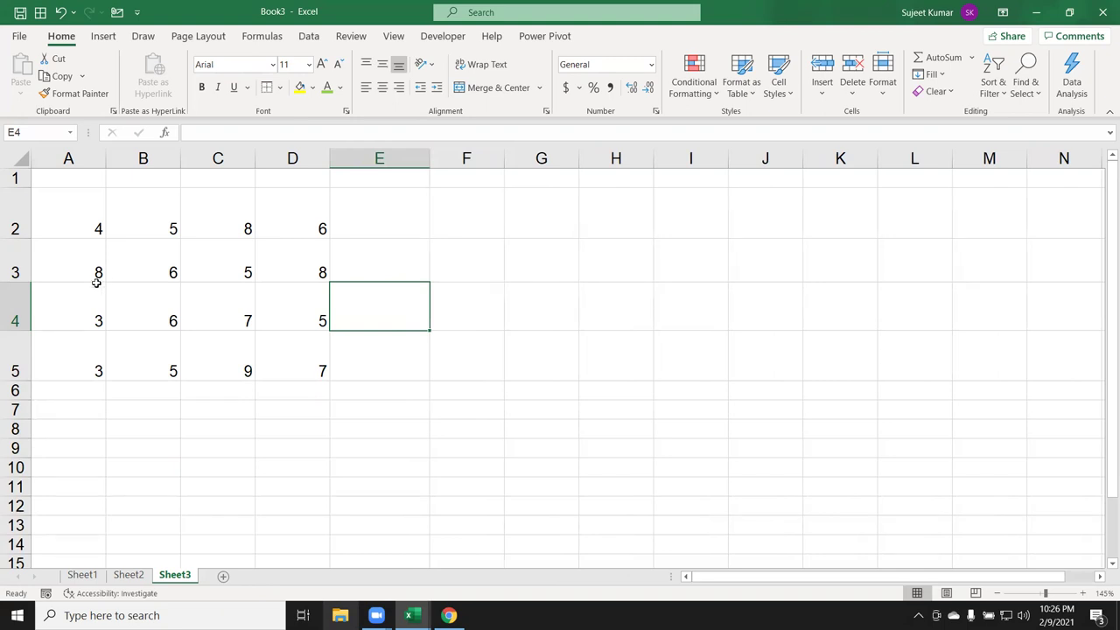
- Look over the Sales and Profit/Loss data, then return to Sheet3
left_click(77, 577)
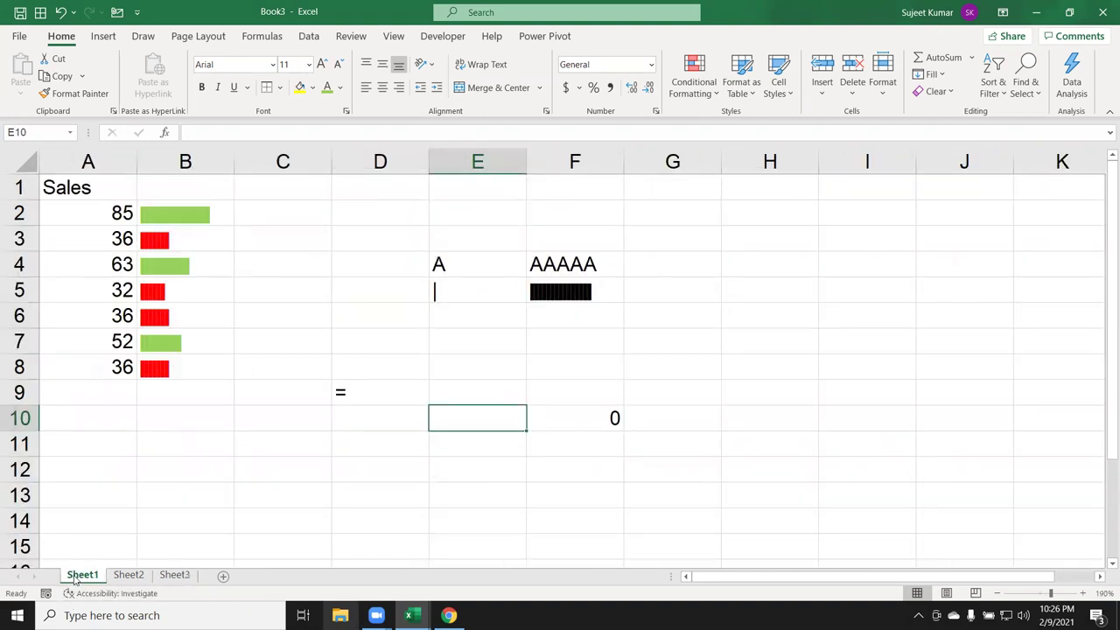
left_click(123, 578)
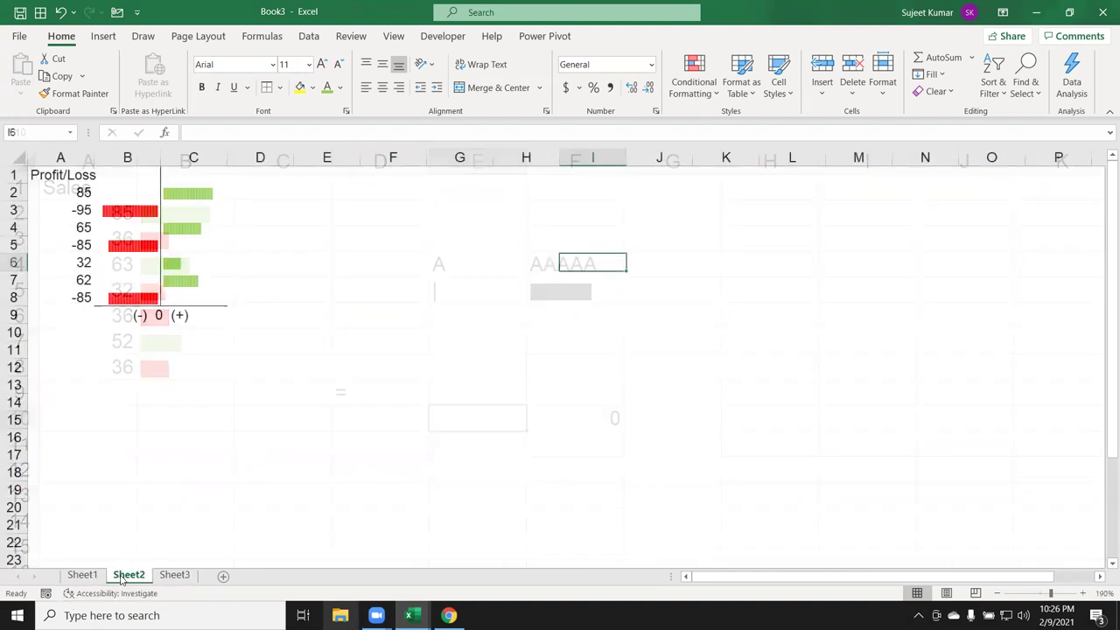
left_click(171, 576)
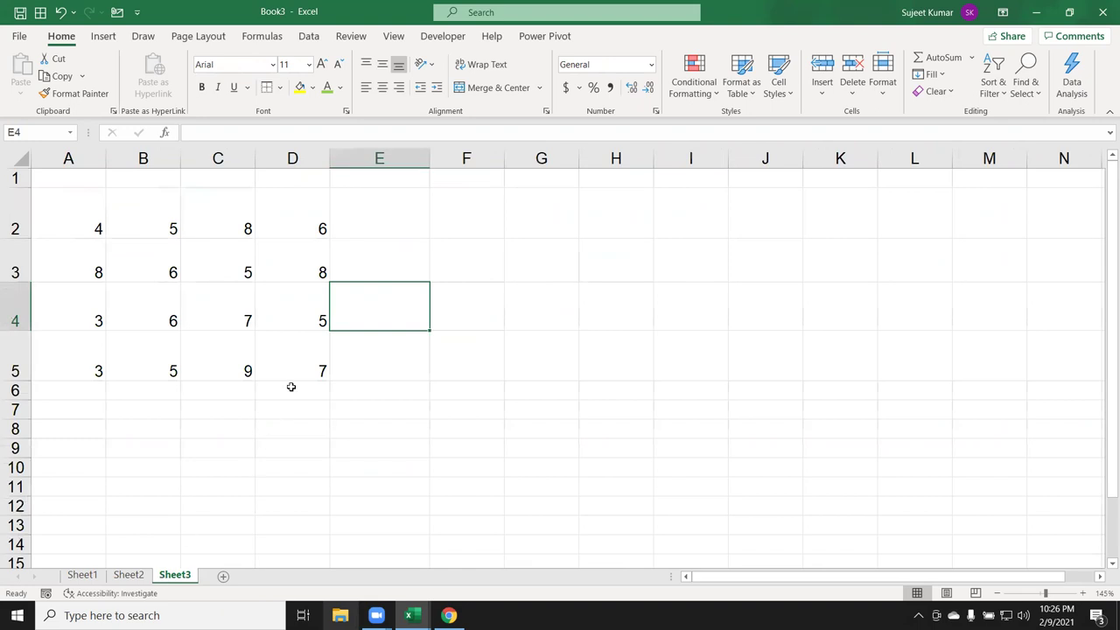
- Insert a column sparkline in E2 with data range A2:D2
left_click(408, 238)
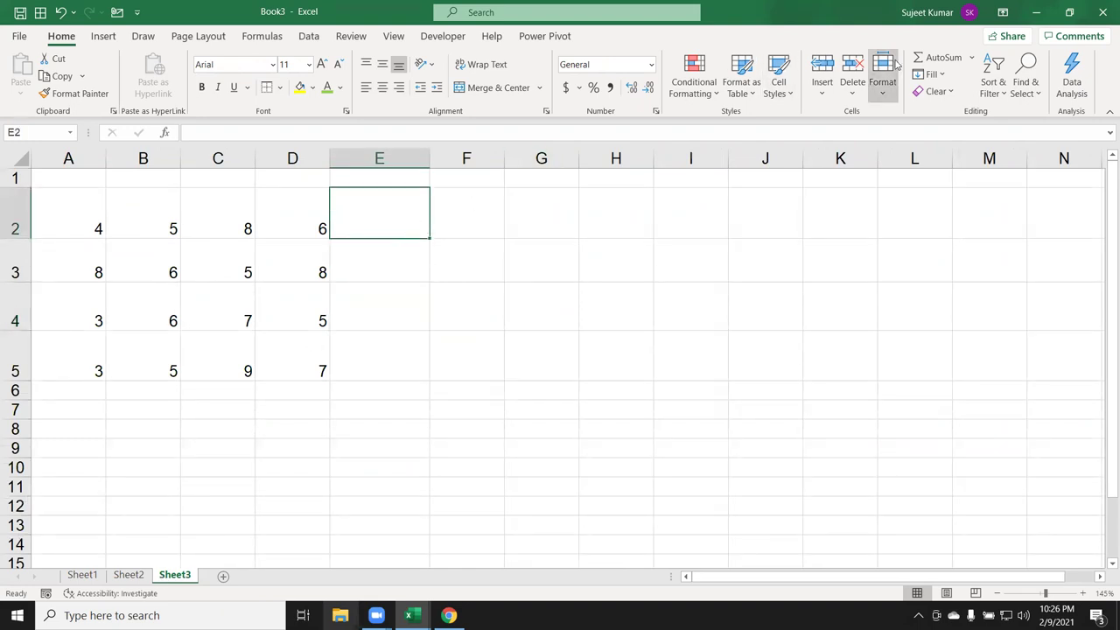
left_click(104, 36)
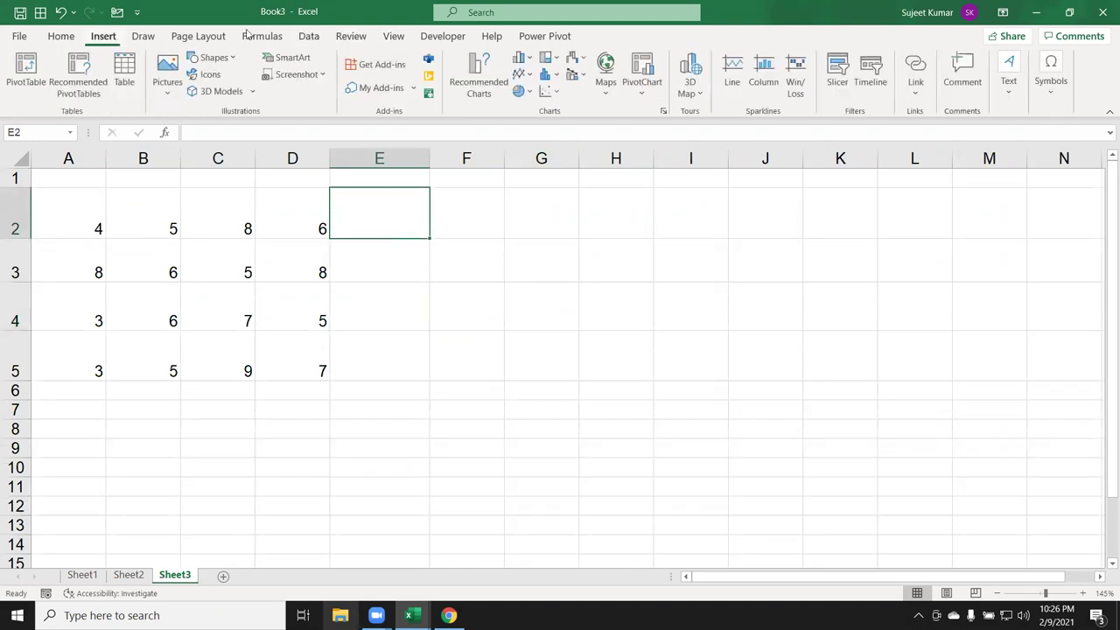
left_click(765, 71)
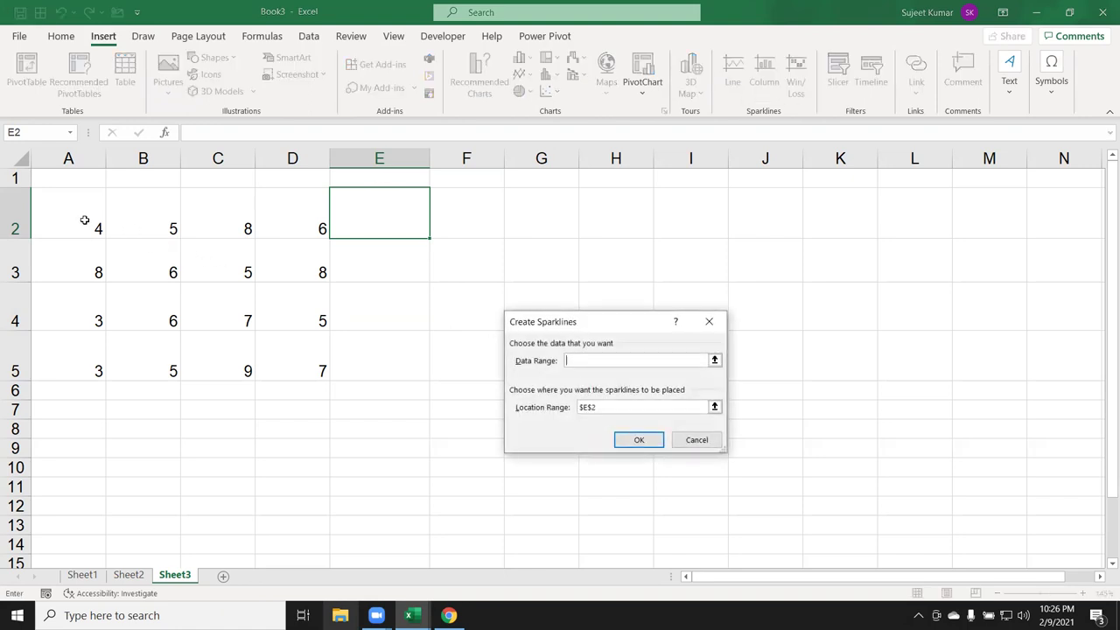
left_click_drag(84, 220, 275, 228)
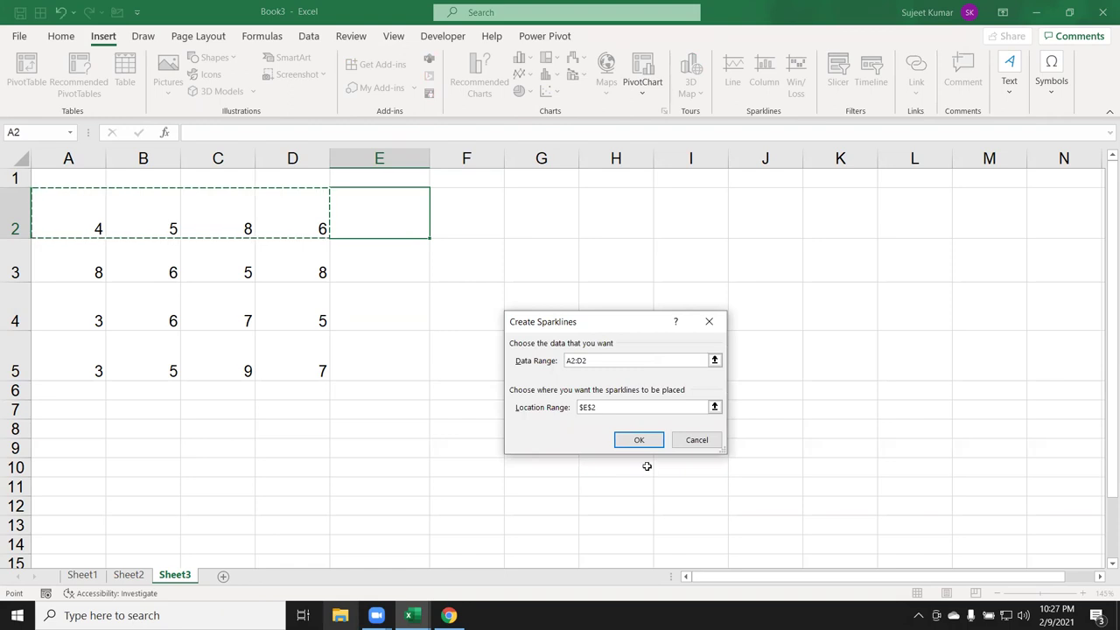
left_click(642, 444)
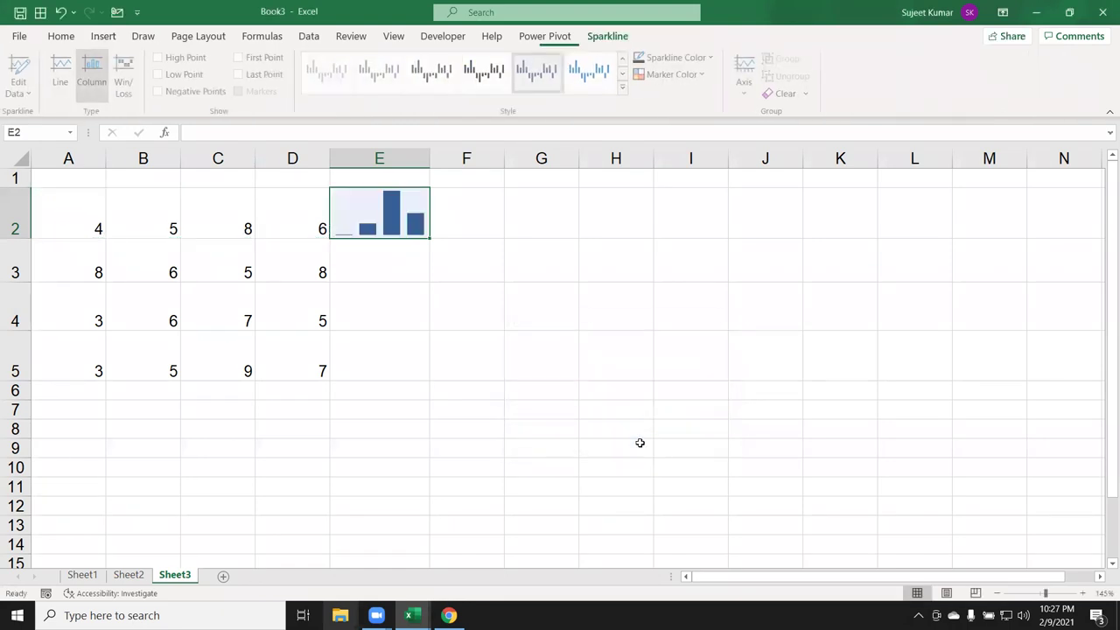
- Widen column E to fit the new sparkline
left_click(215, 442)
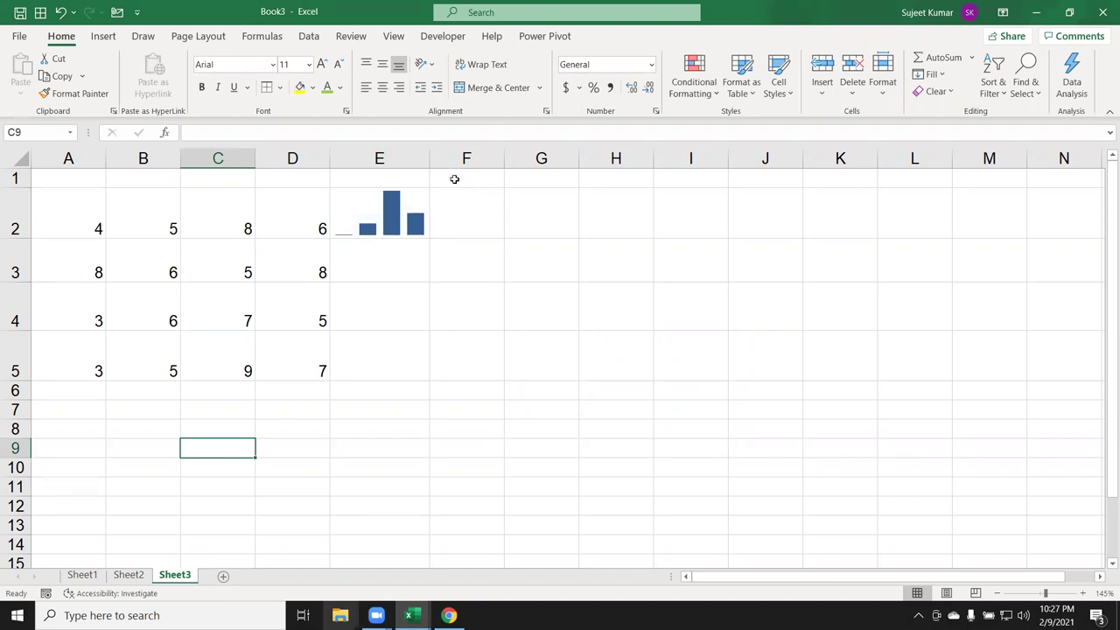
left_click_drag(432, 158, 451, 162)
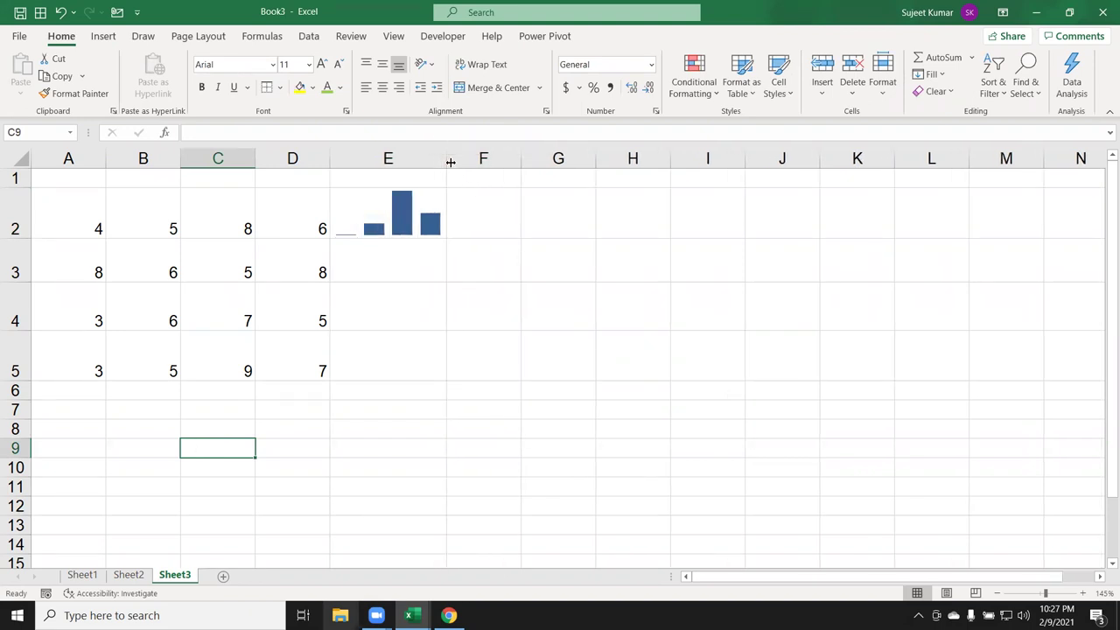
left_click(420, 200)
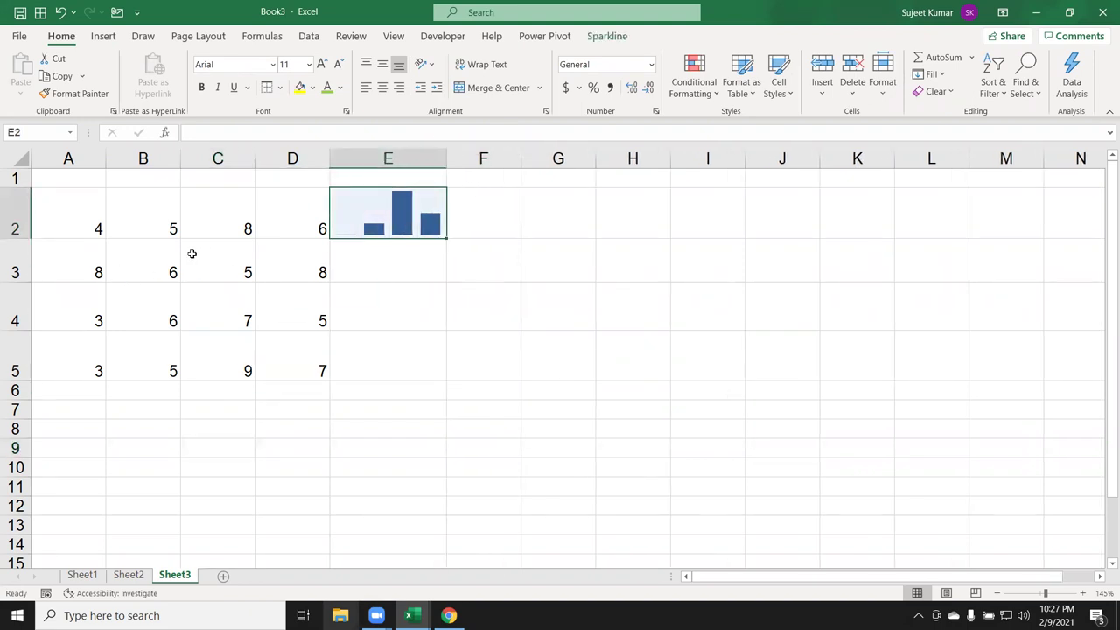
- Enter 9 in C2, re-editing it to remove a stray equals sign
left_click(239, 229)
type("9")
key("Return")
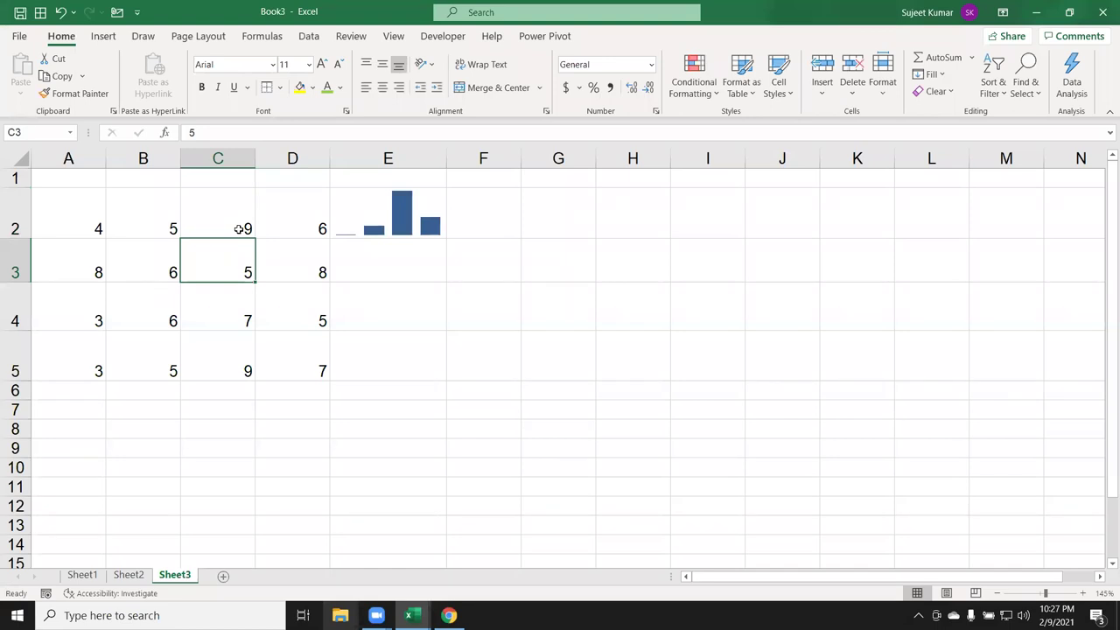
left_click(247, 223)
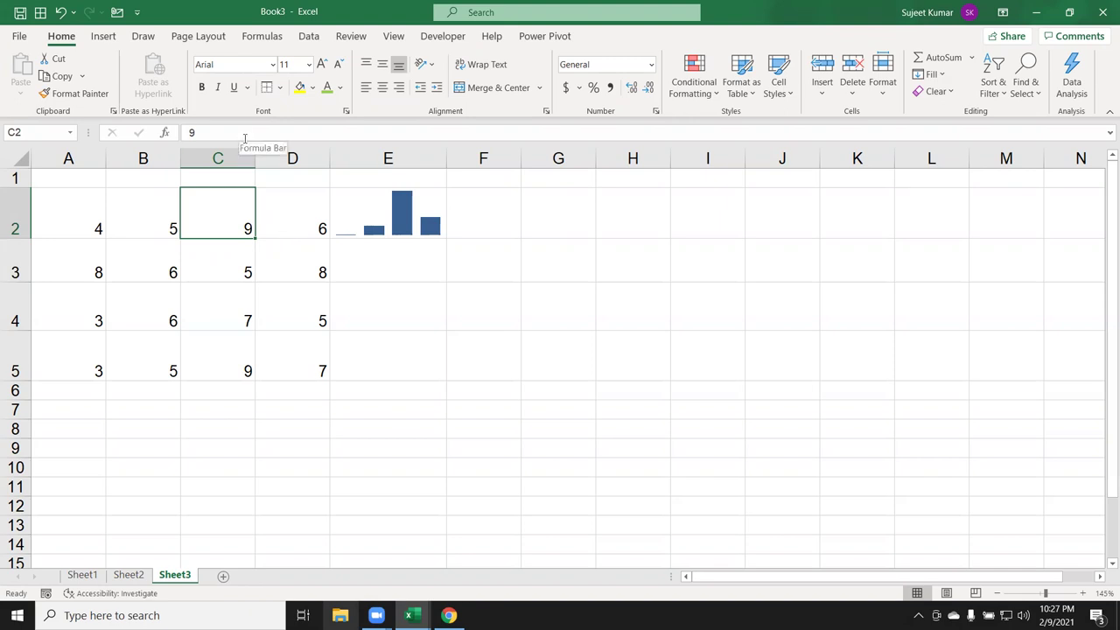
double_click(222, 232)
key("Delete")
type("=")
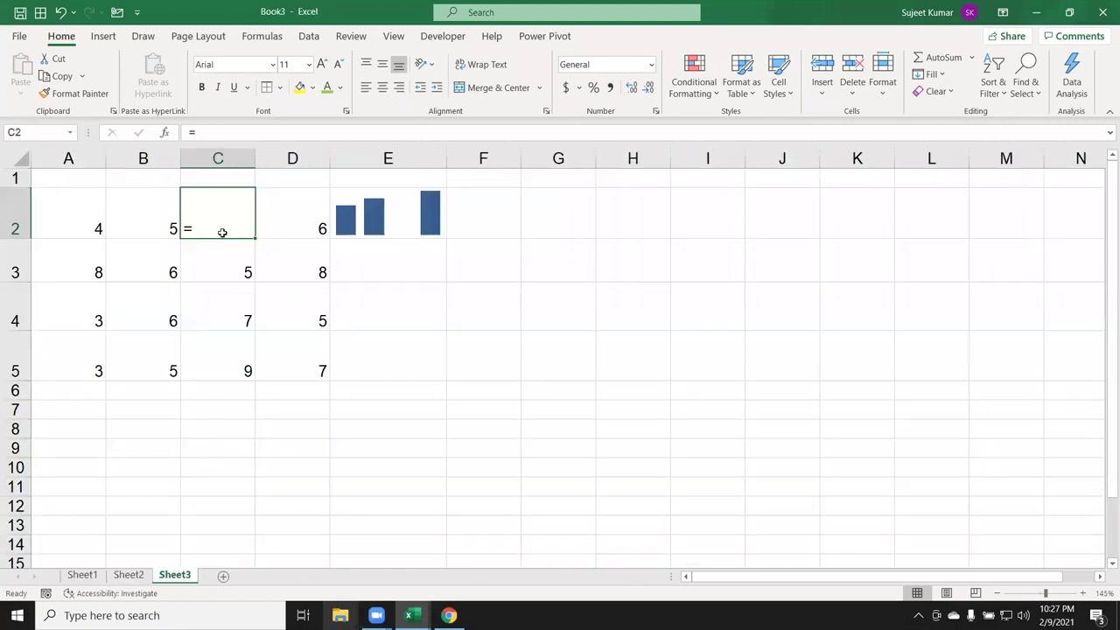
key("BackSpace")
type("9")
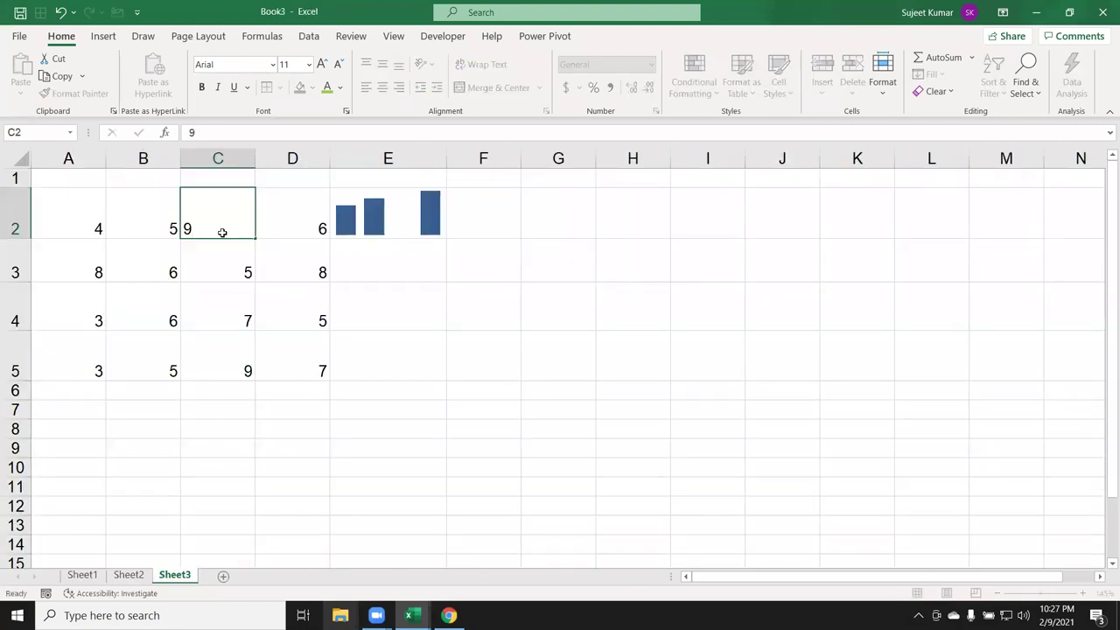
key("Return")
- Change C2 to 7
left_click(237, 225)
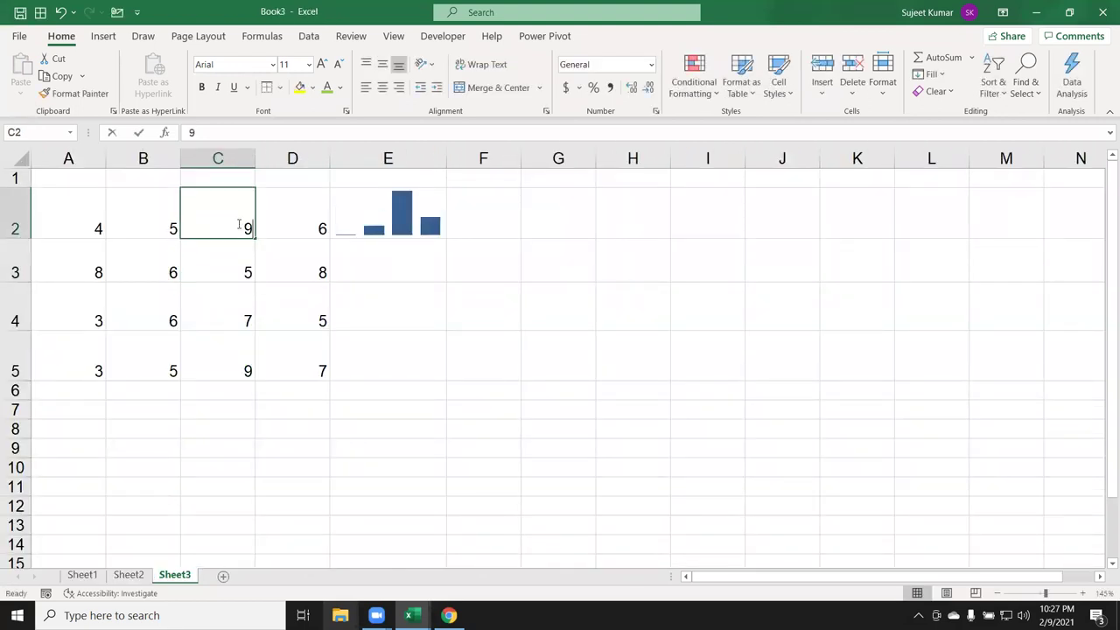
type("7")
key("Return")
- Change A2 to 1, then move along row 2 to the redrawn E2 sparkline
key("Up")
key("Left")
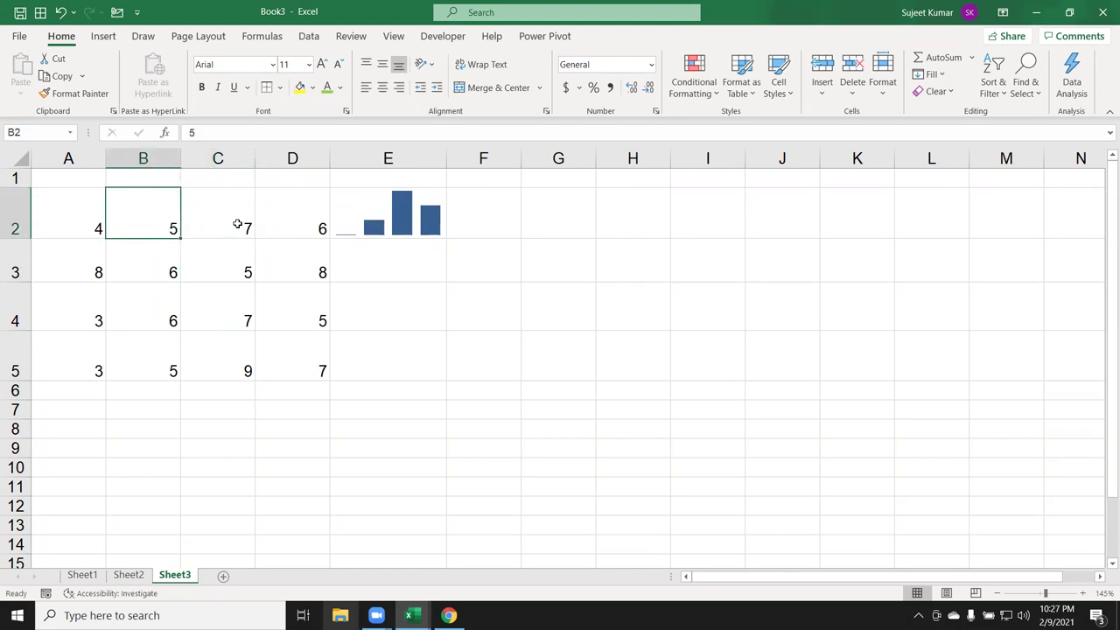
key("Left")
type("1")
key("Return")
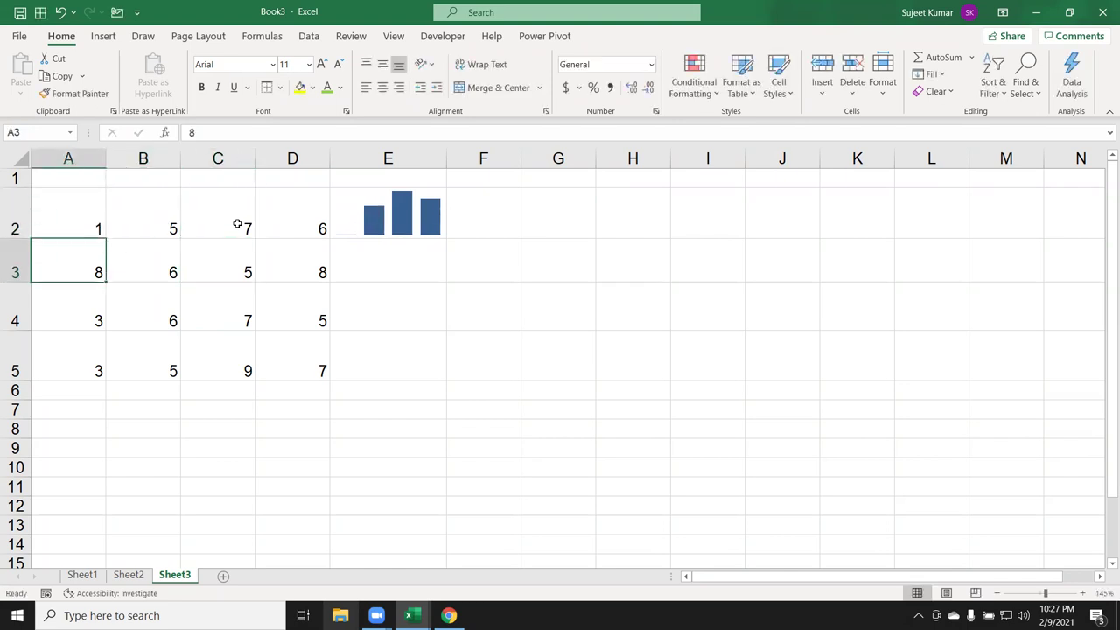
key("Up")
key("Right")
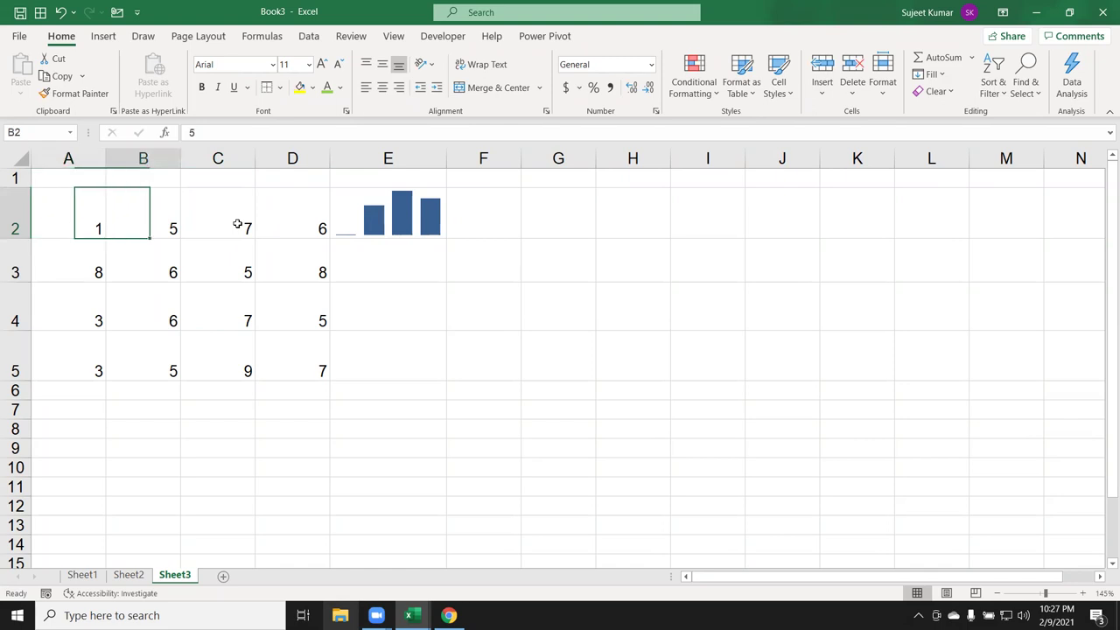
key("Right")
key("Right")
key("Right")
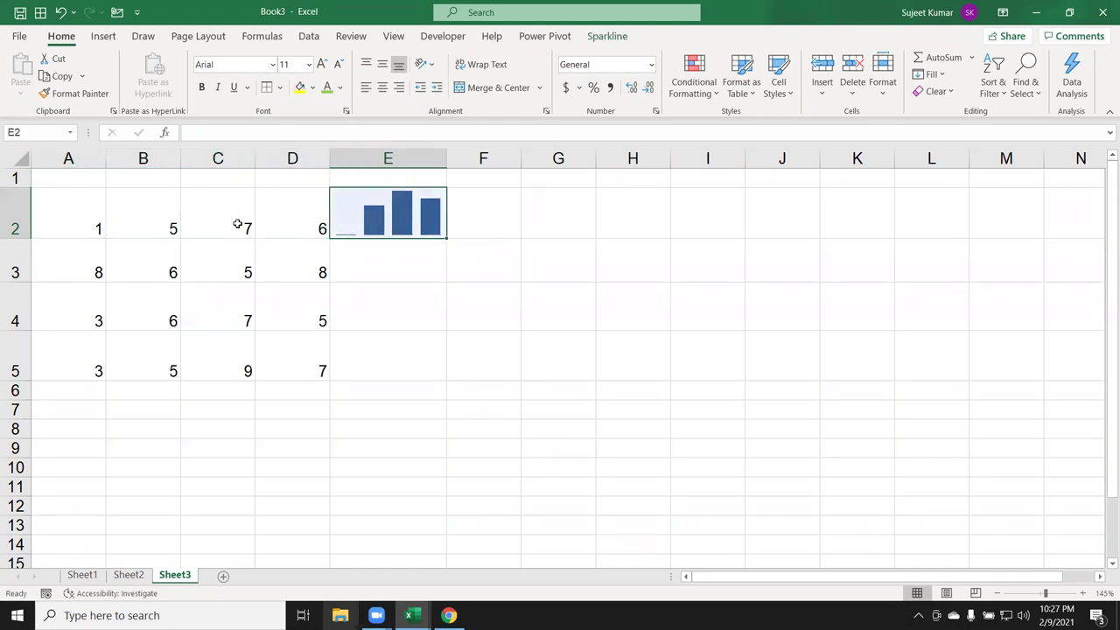